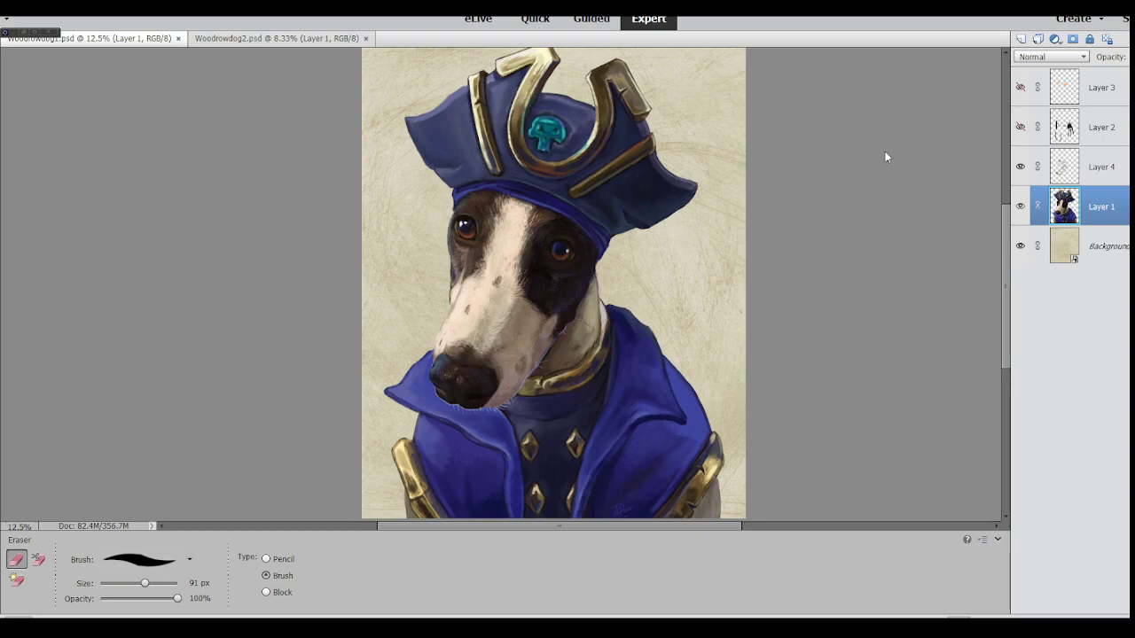
# - Examine the finished pirate-dog portrait closely, from the hat down to the coat and signature
pyautogui.scroll(2, 822, 236)
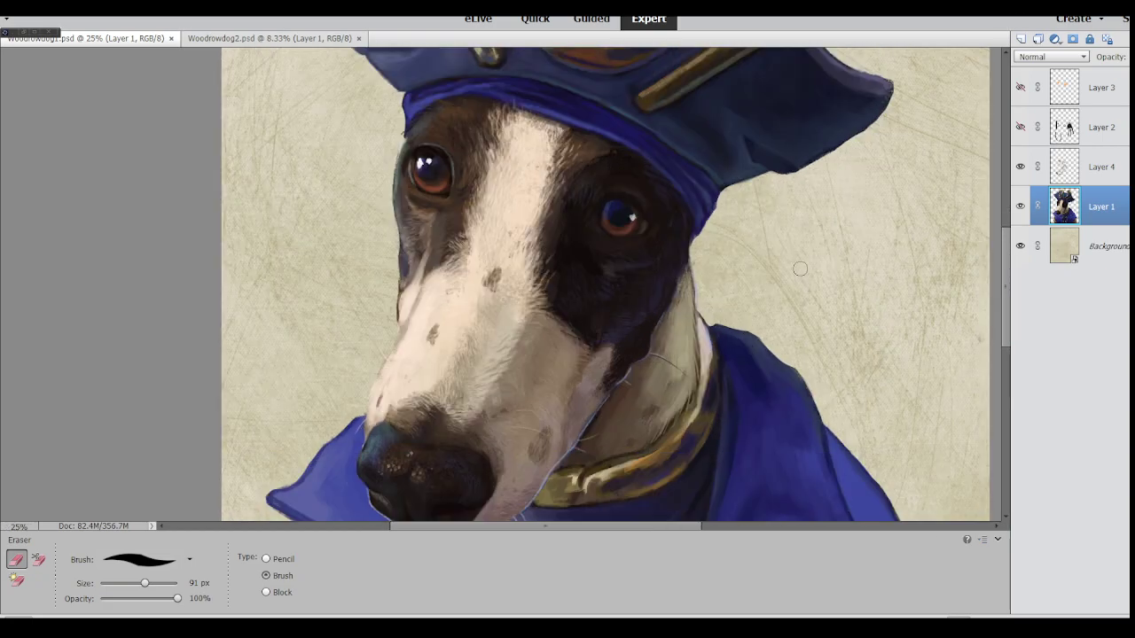
pyautogui.scroll(5, 793, 277)
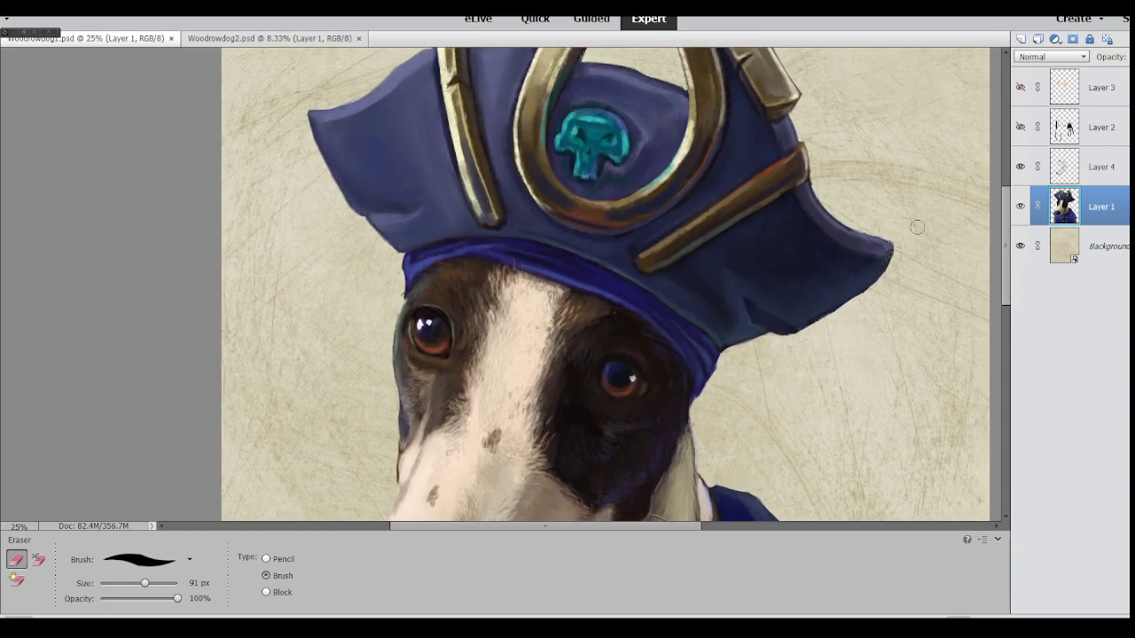
pyautogui.scroll(-4, 949, 215)
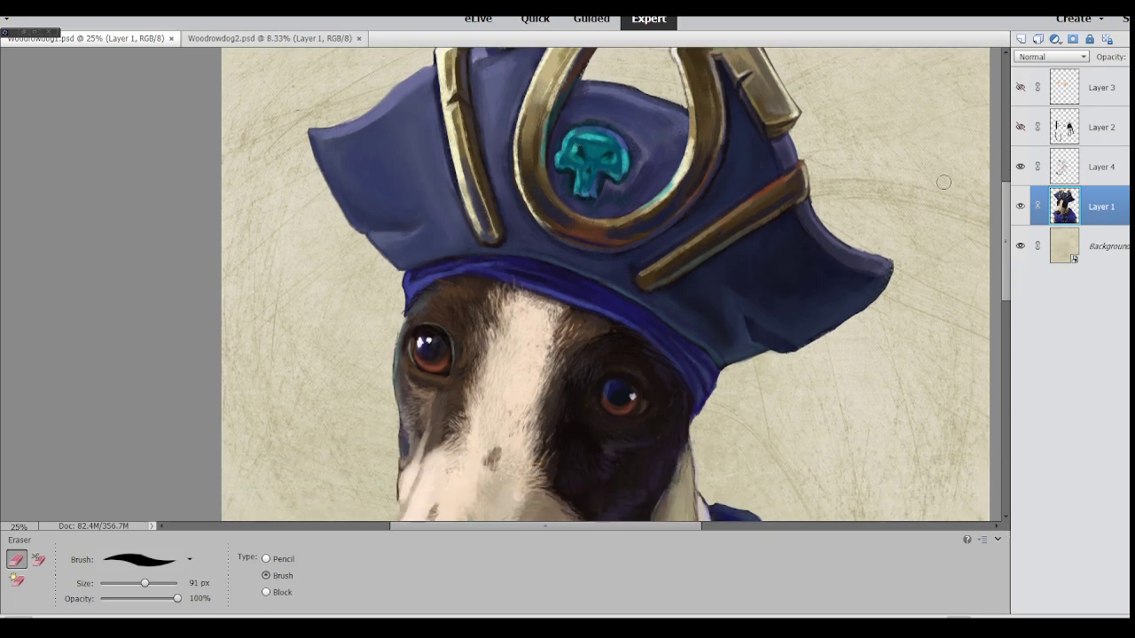
pyautogui.scroll(-10, 883, 230)
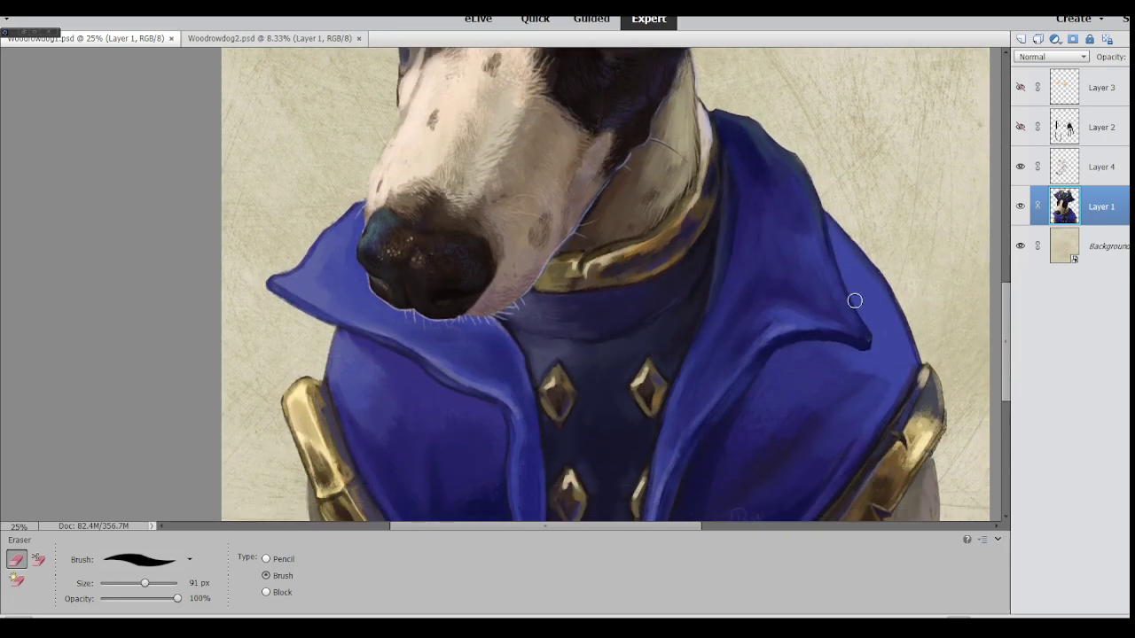
pyautogui.scroll(-4, 855, 301)
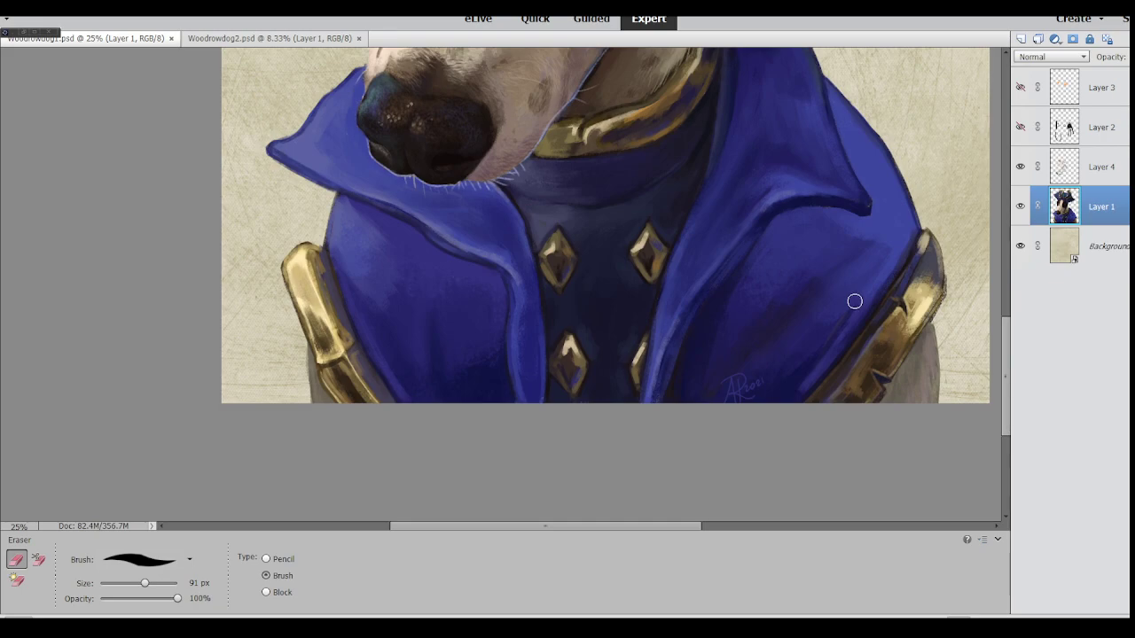
pyautogui.scroll(11, 857, 404)
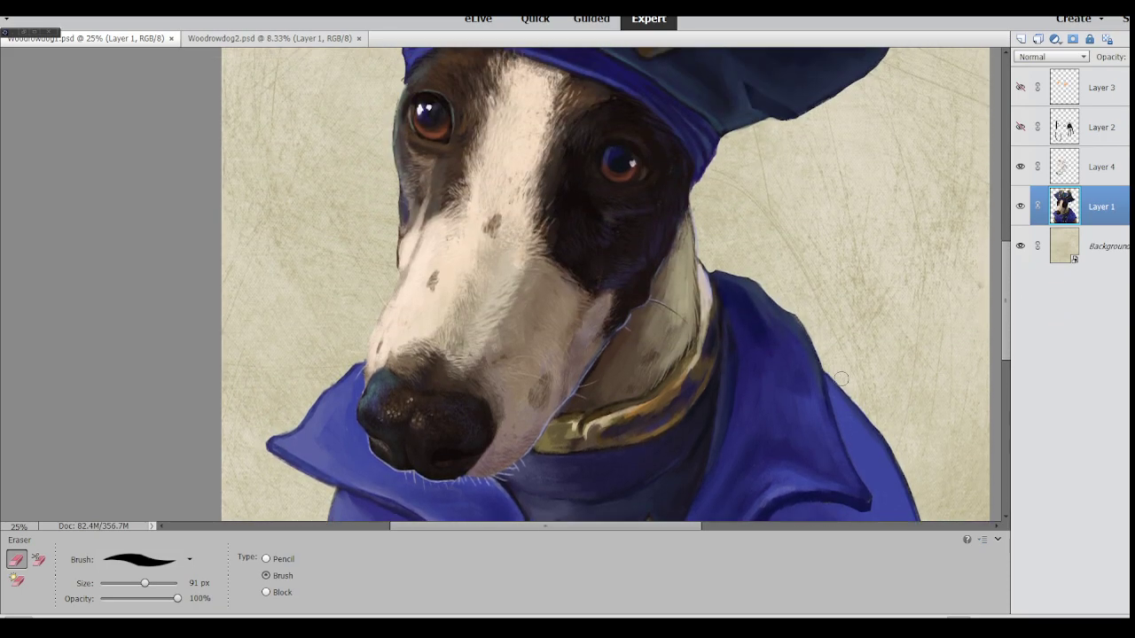
pyautogui.scroll(2, 842, 378)
pyautogui.hotkey('ctrl', '-')
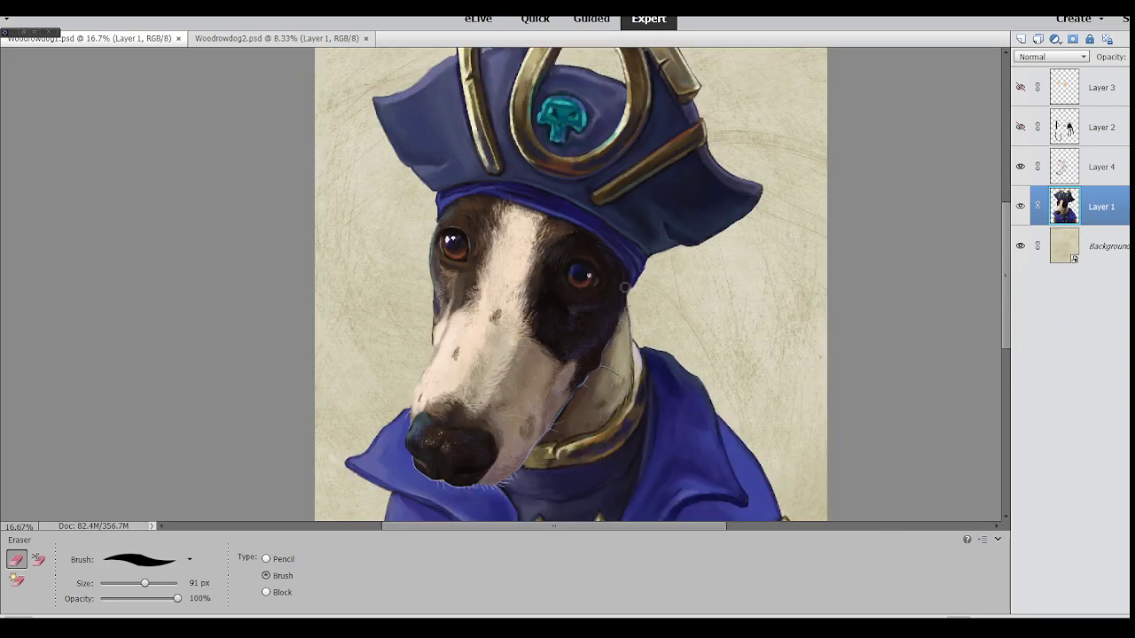
# - Switch to Woodrowdog2.psd, restore the floating dog reference photos over it, and clear the selection in the reference document
pyautogui.click(292, 39)
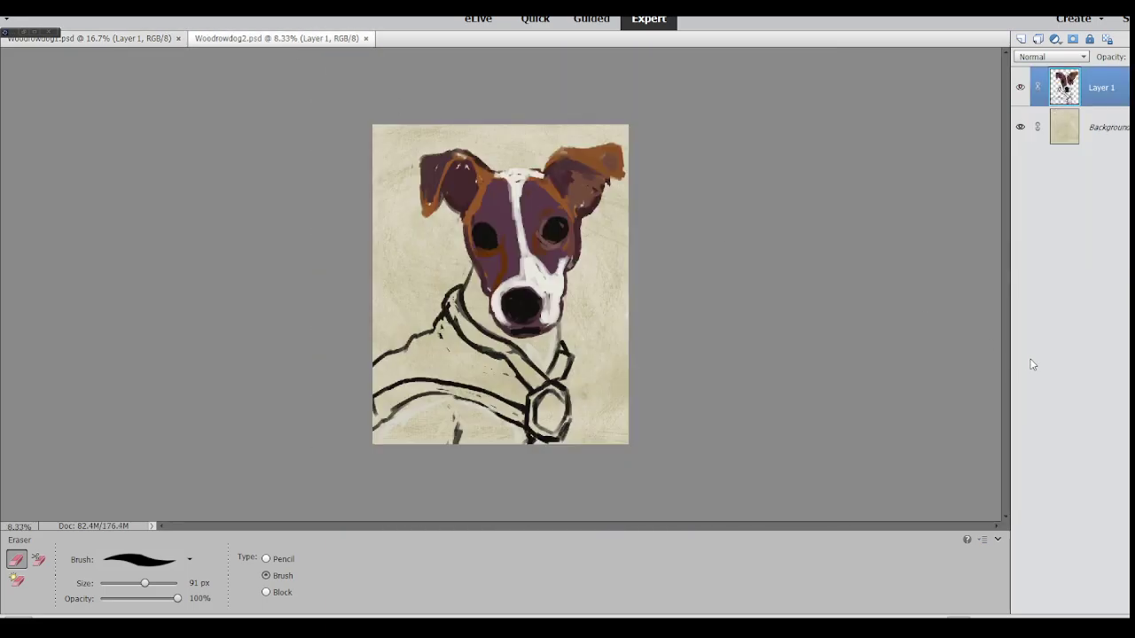
pyautogui.hotkey('ctrl', '+')
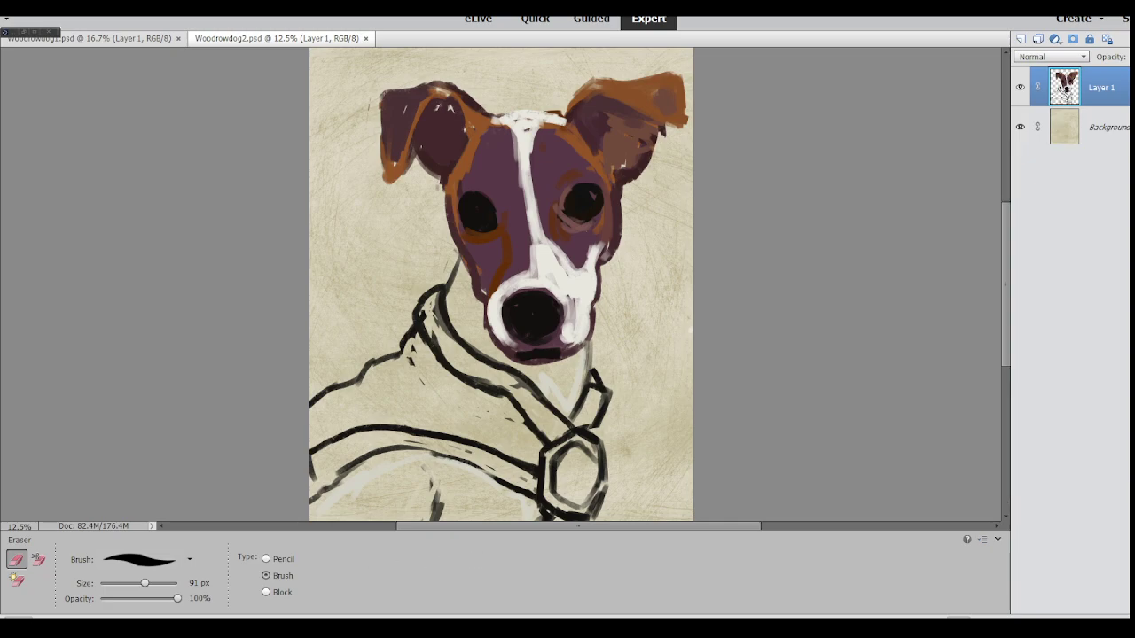
pyautogui.doubleClick(26, 31)
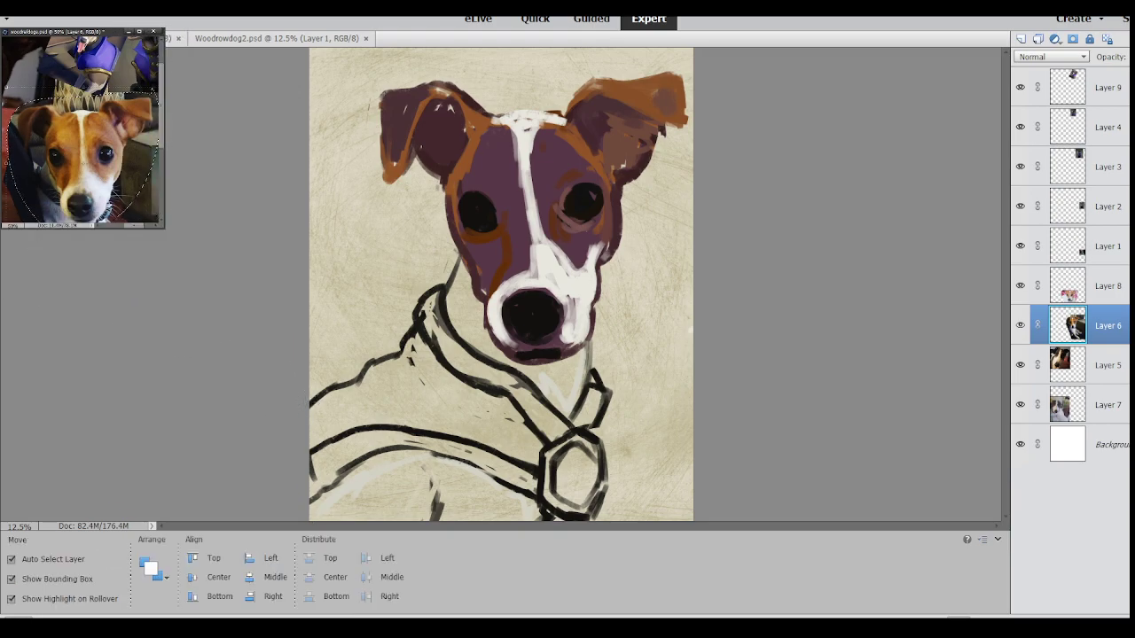
pyautogui.press('v')
pyautogui.click(123, 71)
pyautogui.hotkey('ctrl', 'd')
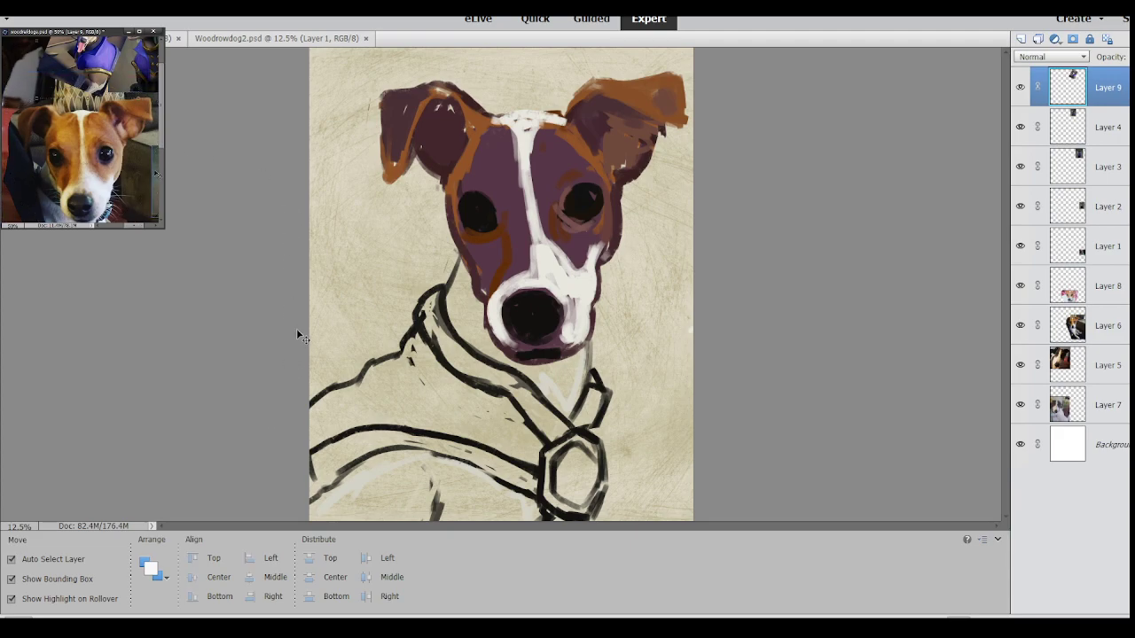
# - Look through the reference photos of the brown-and-white dog, then return to the Woodrowdog2.psd sketch
pyautogui.scroll(-3, 311, 278)
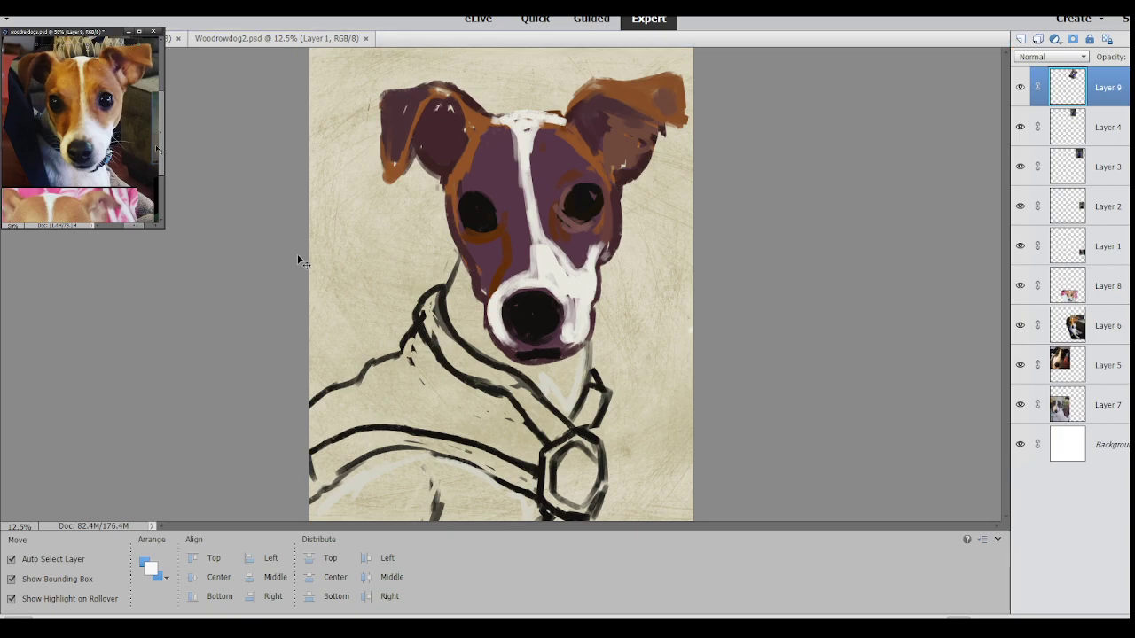
pyautogui.scroll(-2, 306, 266)
pyautogui.scroll(-2, 307, 282)
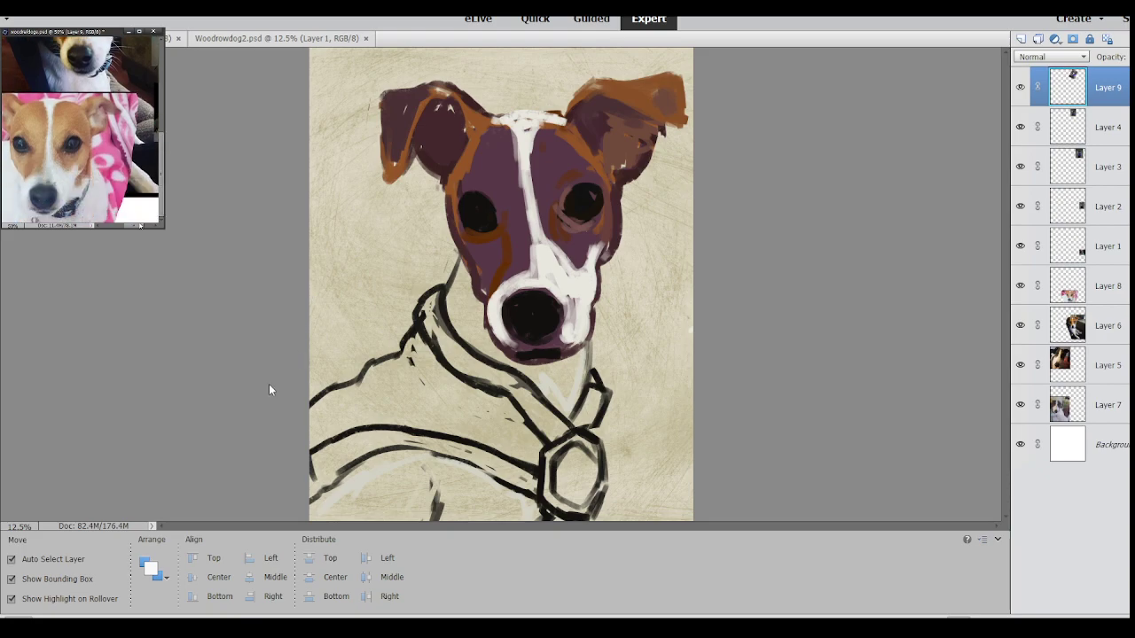
pyautogui.hscroll(-3, 262, 384)
pyautogui.hscroll(-3, 238, 388)
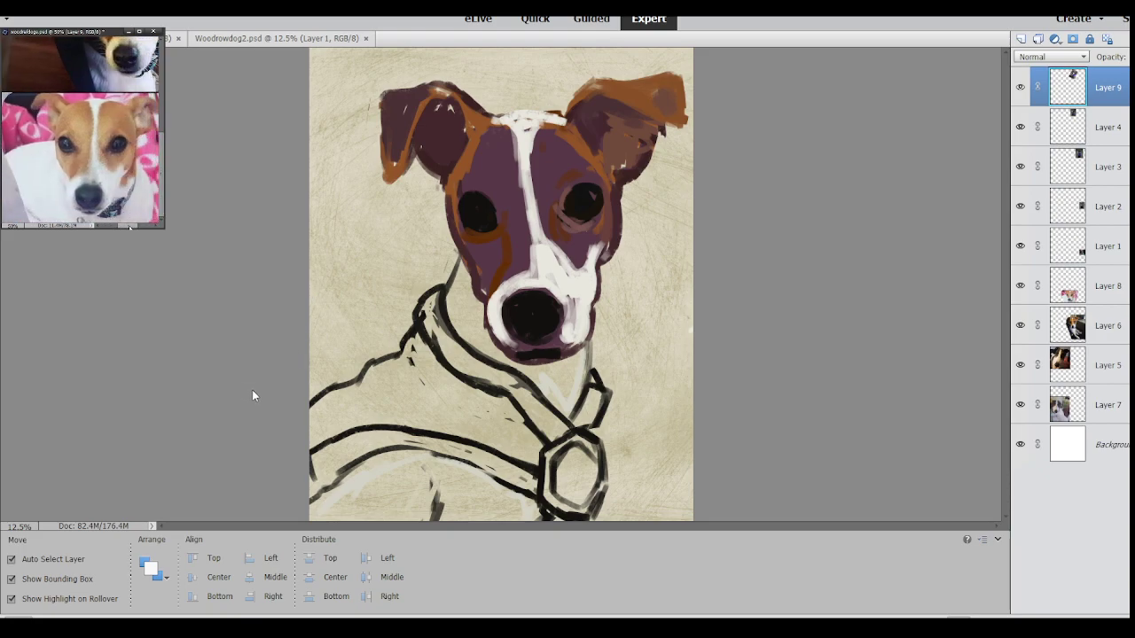
pyautogui.hscroll(-2, 244, 390)
pyautogui.scroll(3, 331, 179)
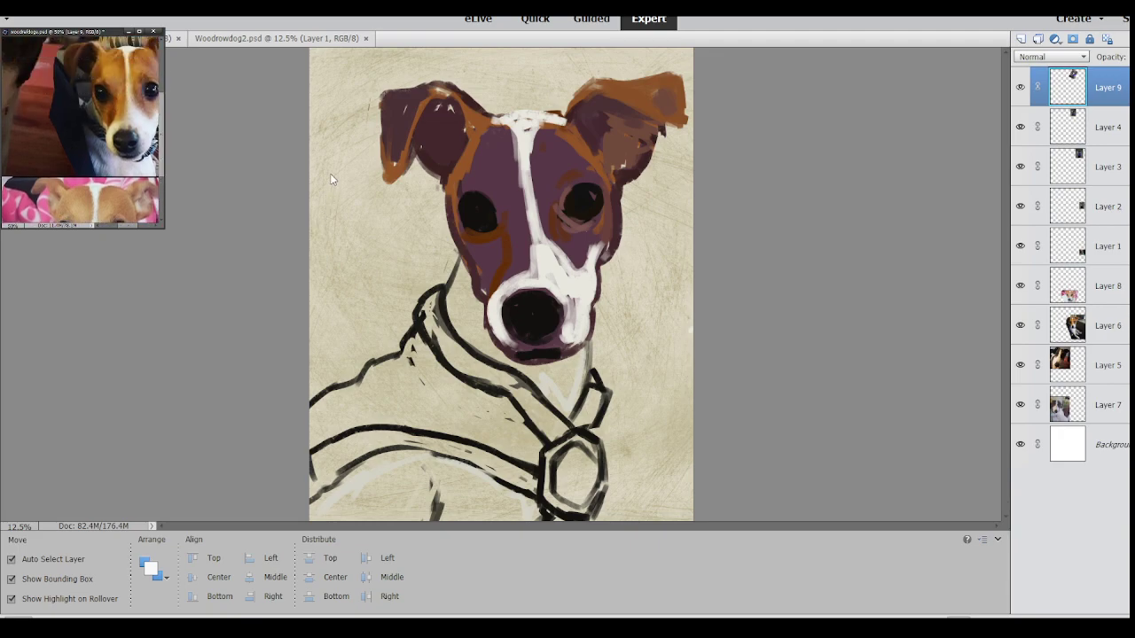
pyautogui.scroll(-3, 330, 180)
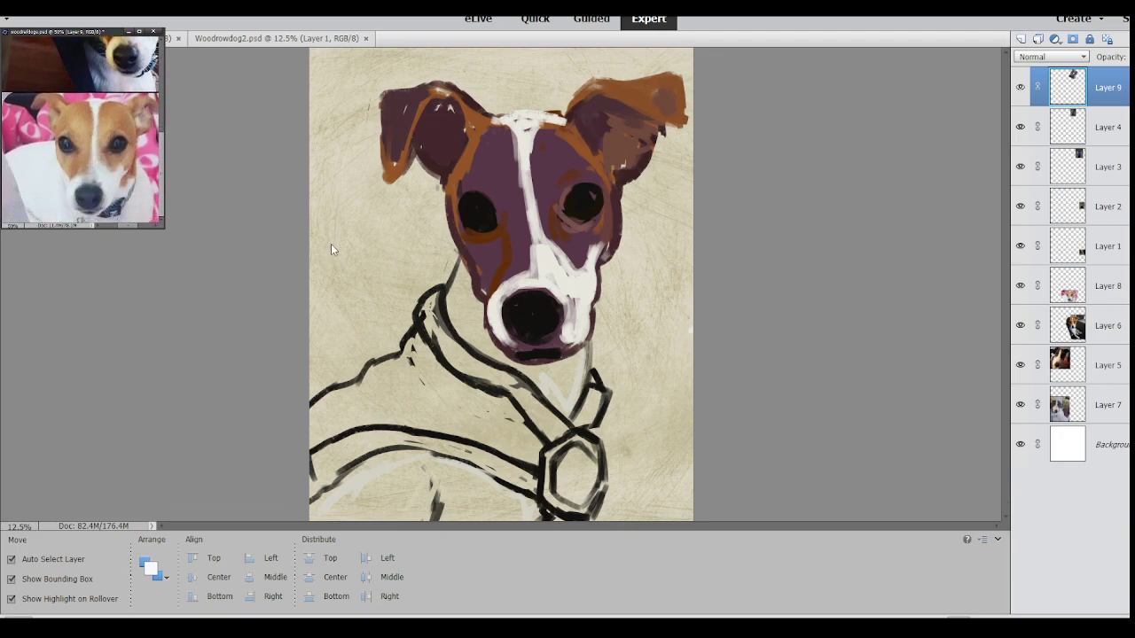
pyautogui.scroll(3, 334, 181)
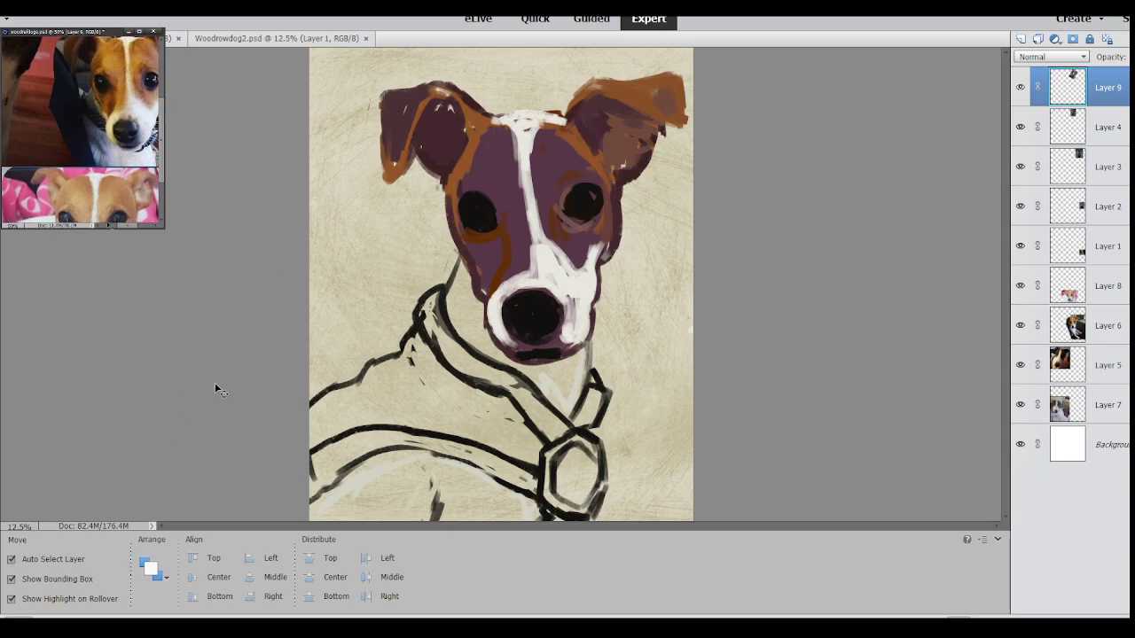
pyautogui.hscroll(3, 240, 391)
pyautogui.hscroll(2, 250, 395)
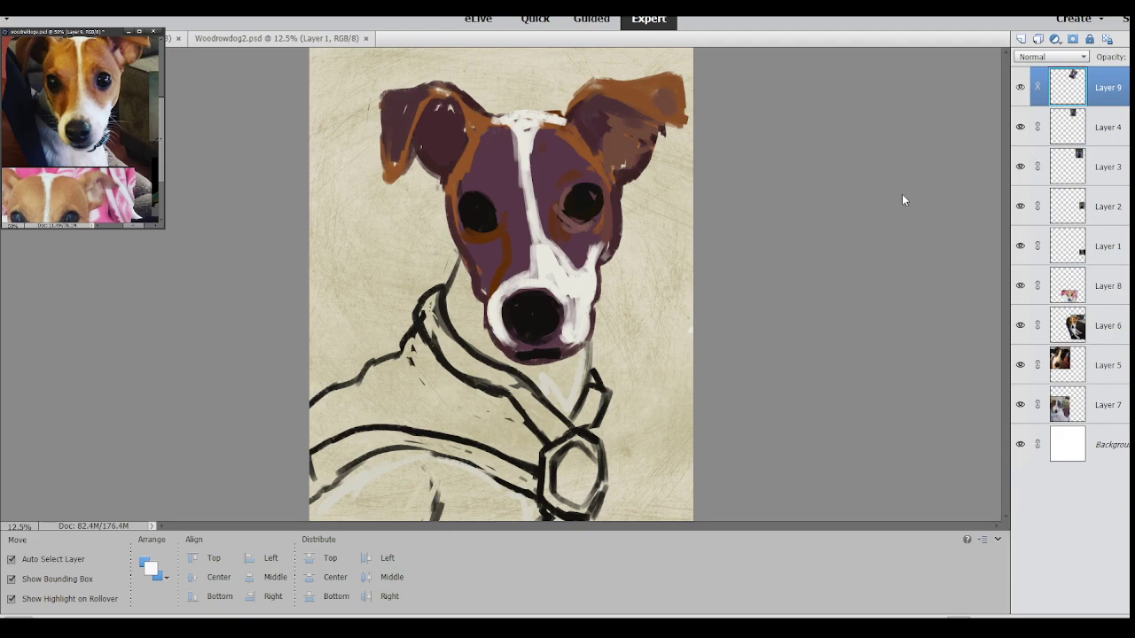
pyautogui.click(823, 280)
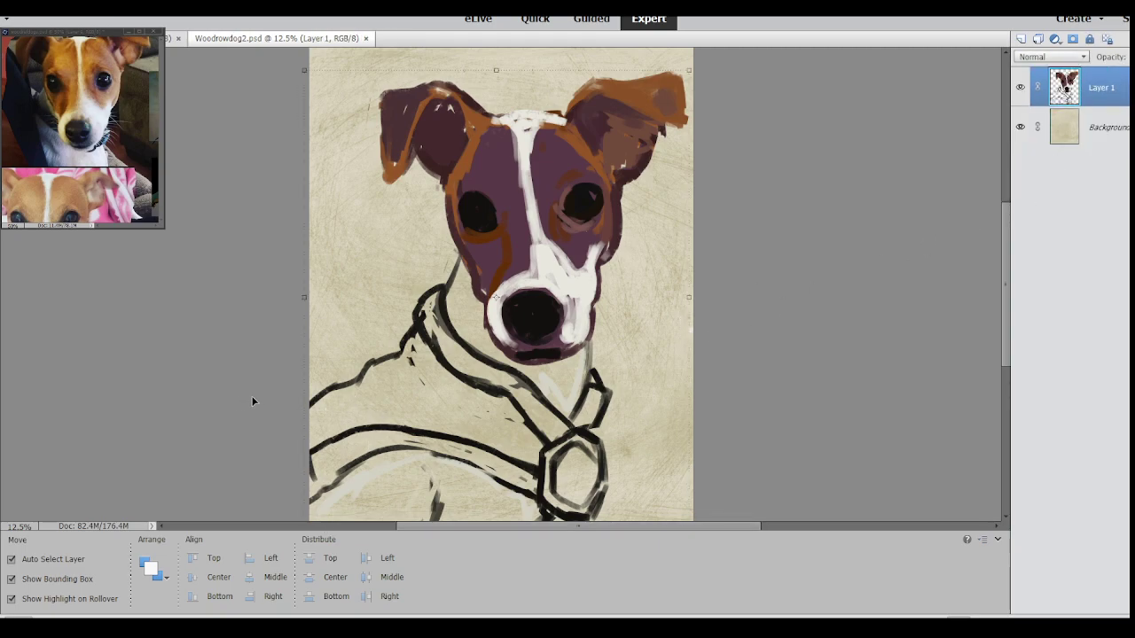
# - Review the finished portrait in Woodrowdog1.psd once more and go back to Woodrowdog2.psd
pyautogui.hotkey('ctrl', 'Tab')
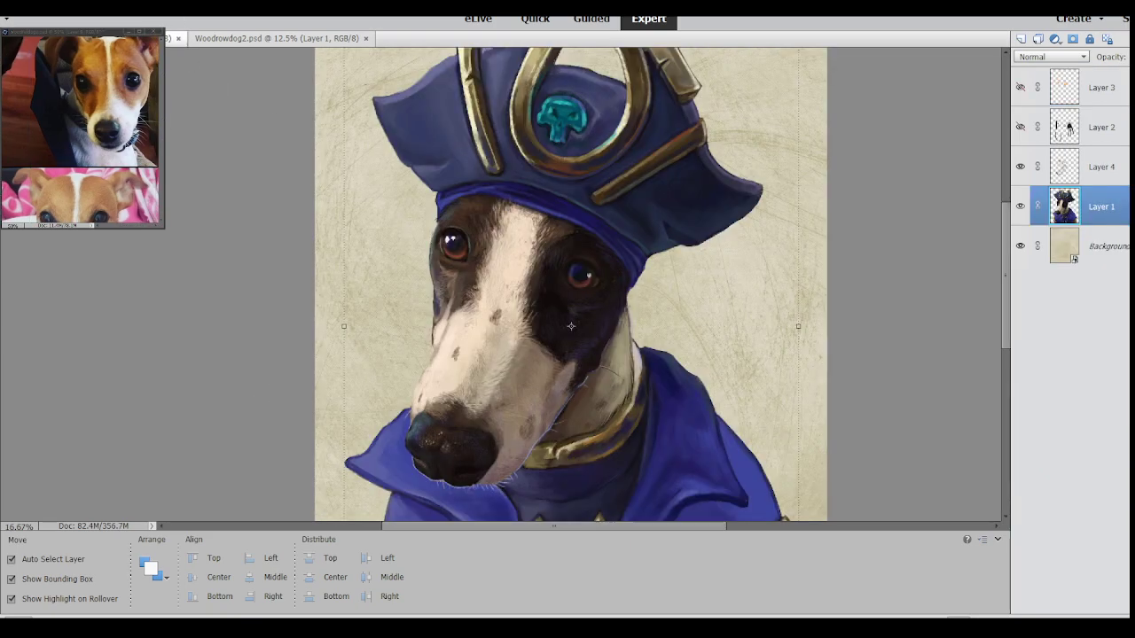
pyautogui.moveTo(679, 528); pyautogui.dragTo(724, 527)
pyautogui.hotkey('alt', '[')
pyautogui.scroll(-5, 1006, 213)
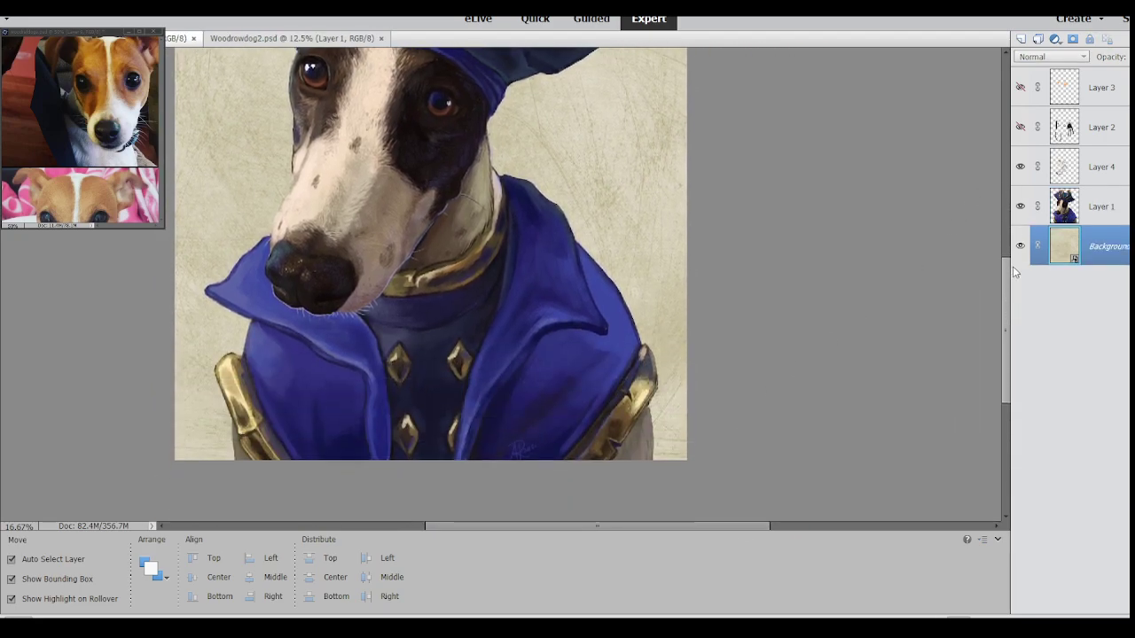
pyautogui.scroll(6, 1006, 213)
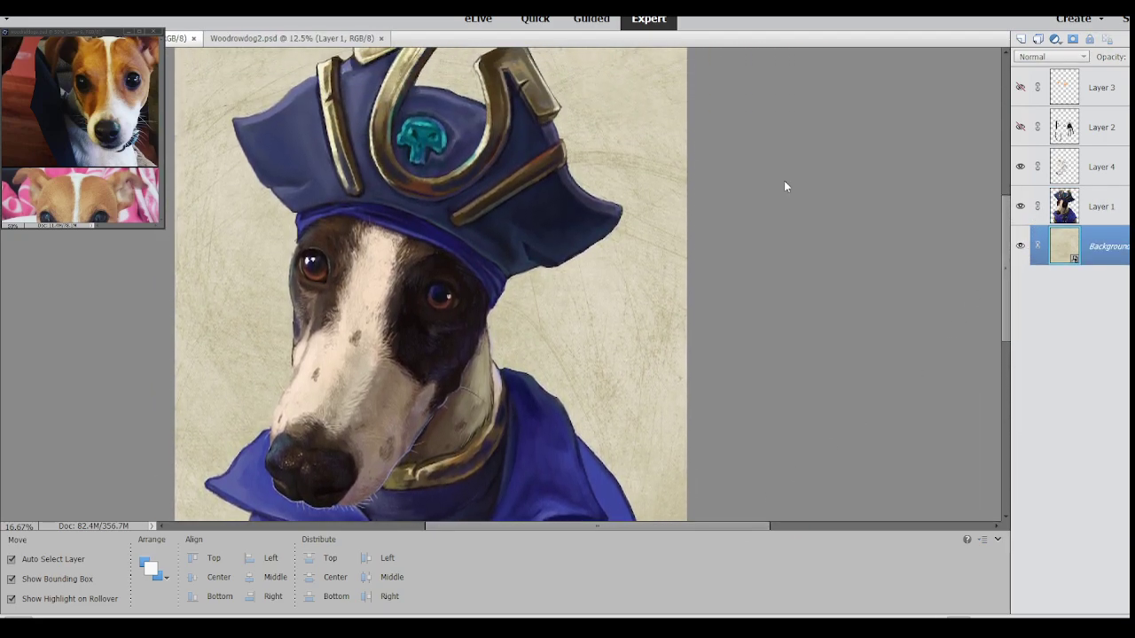
pyautogui.click(282, 39)
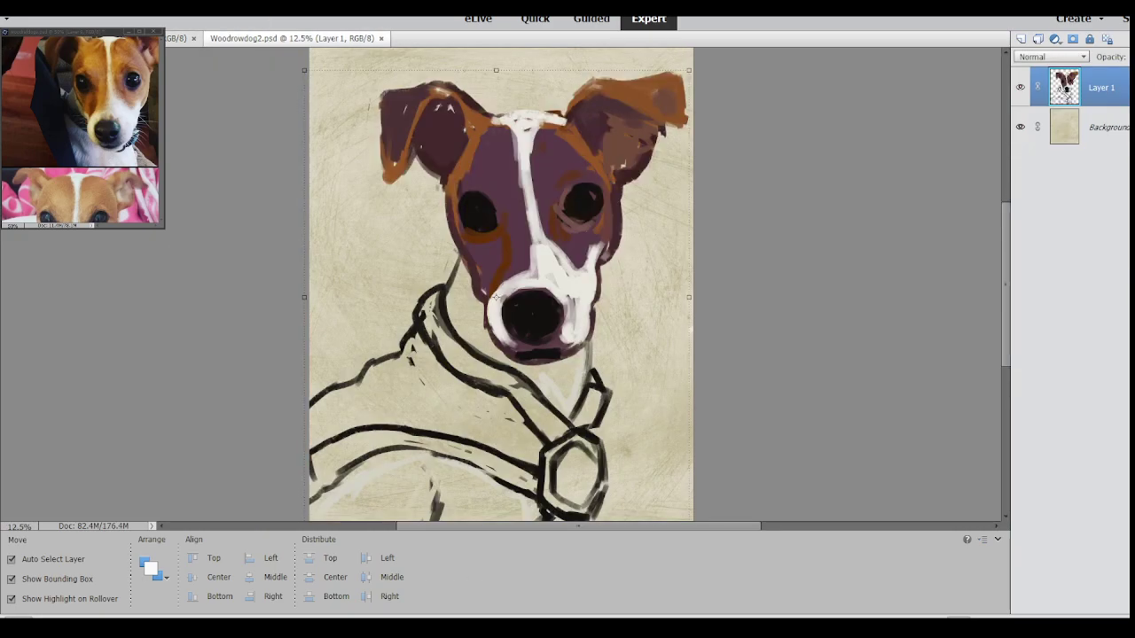
# - Frame the dog's face in the sketch at 25% and in the floating reference photo at 66.7%
pyautogui.moveTo(534, 526)
pyautogui.mouseDown()
pyautogui.moveTo(556, 527)
pyautogui.moveTo(515, 517)
pyautogui.mouseUp()
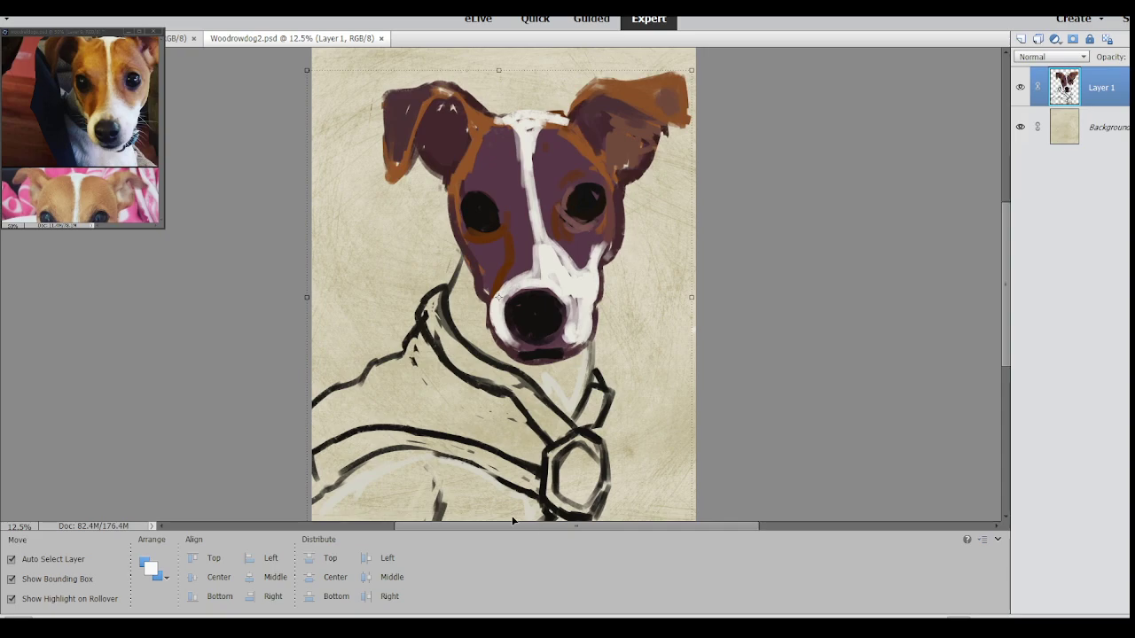
pyautogui.hotkey('ctrl', '=')
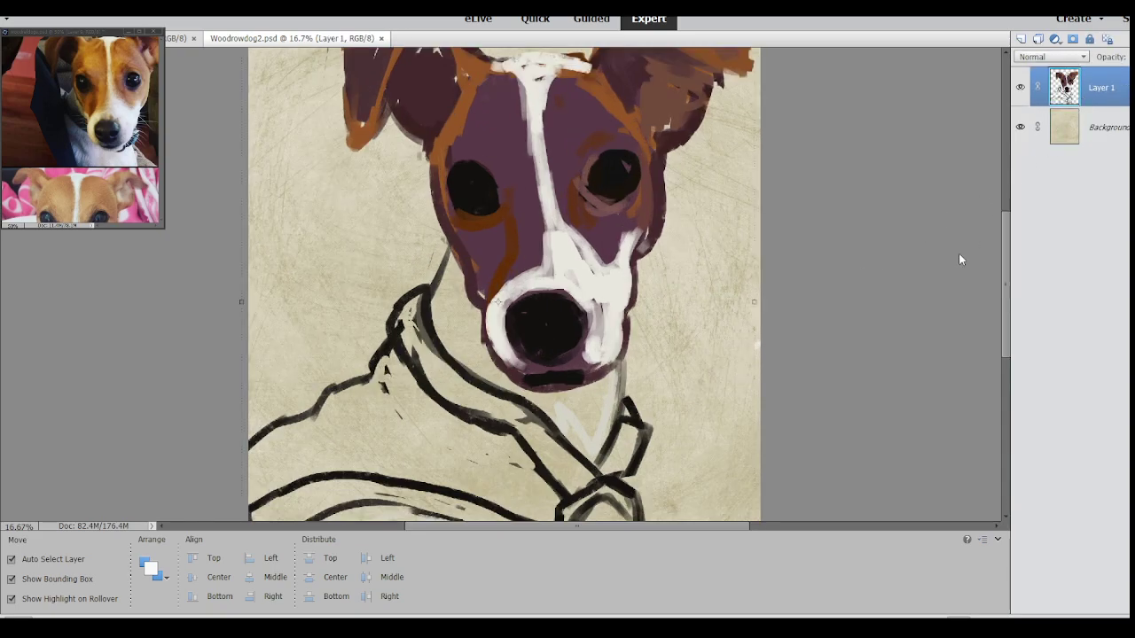
pyautogui.moveTo(1006, 279); pyautogui.dragTo(1005, 258)
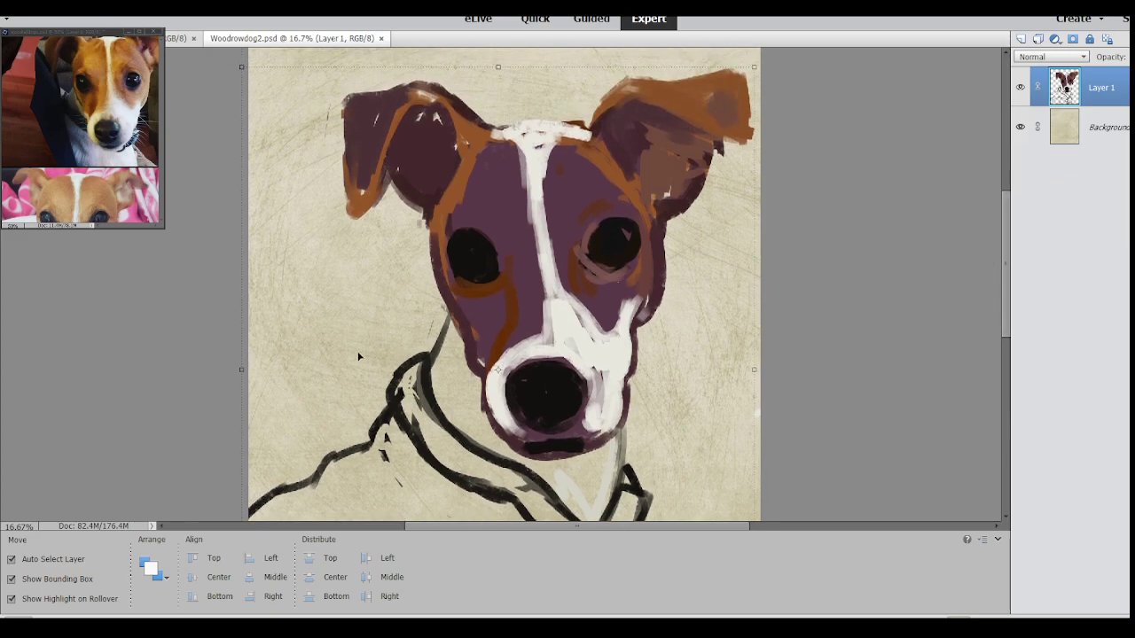
pyautogui.hotkey('ctrl', '=')
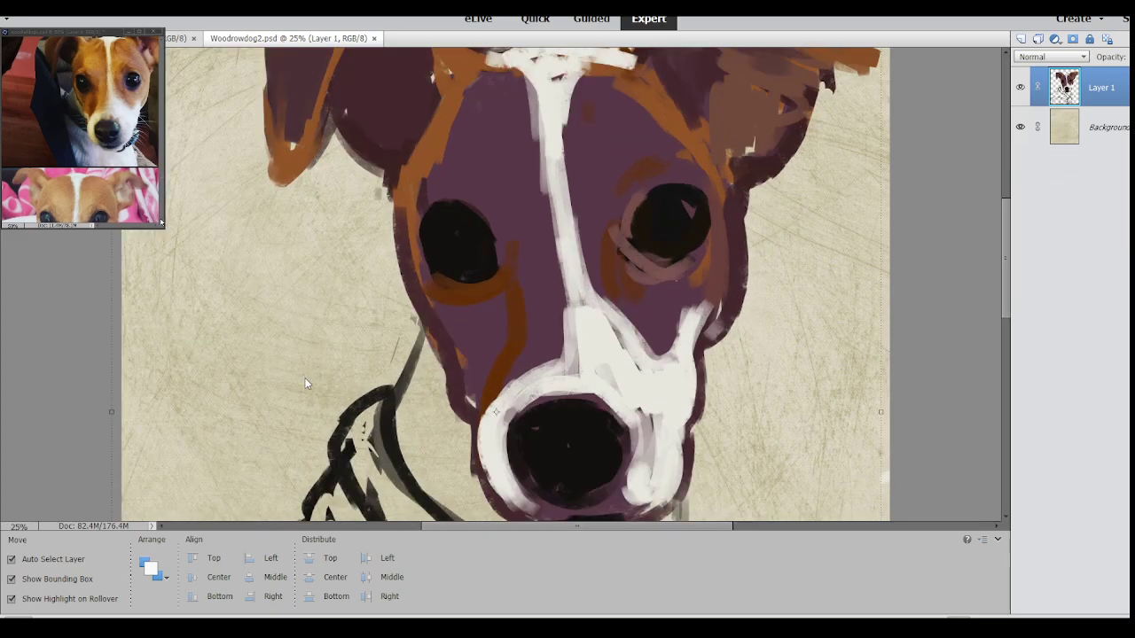
pyautogui.hotkey('ctrl', 'Tab')
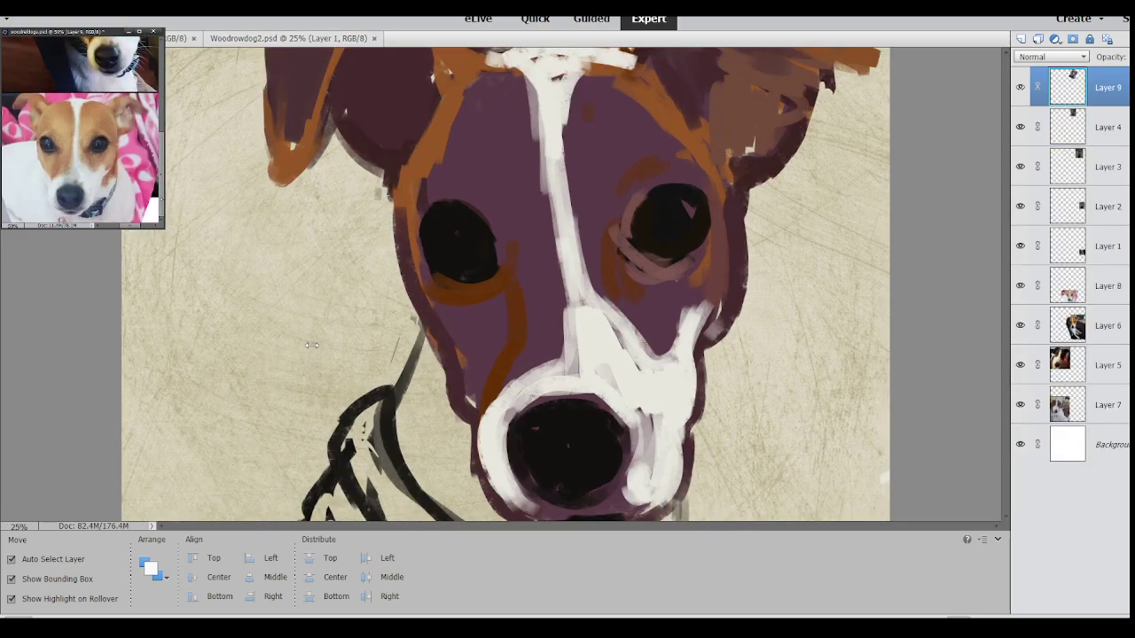
pyautogui.hotkey('ctrl', '=')
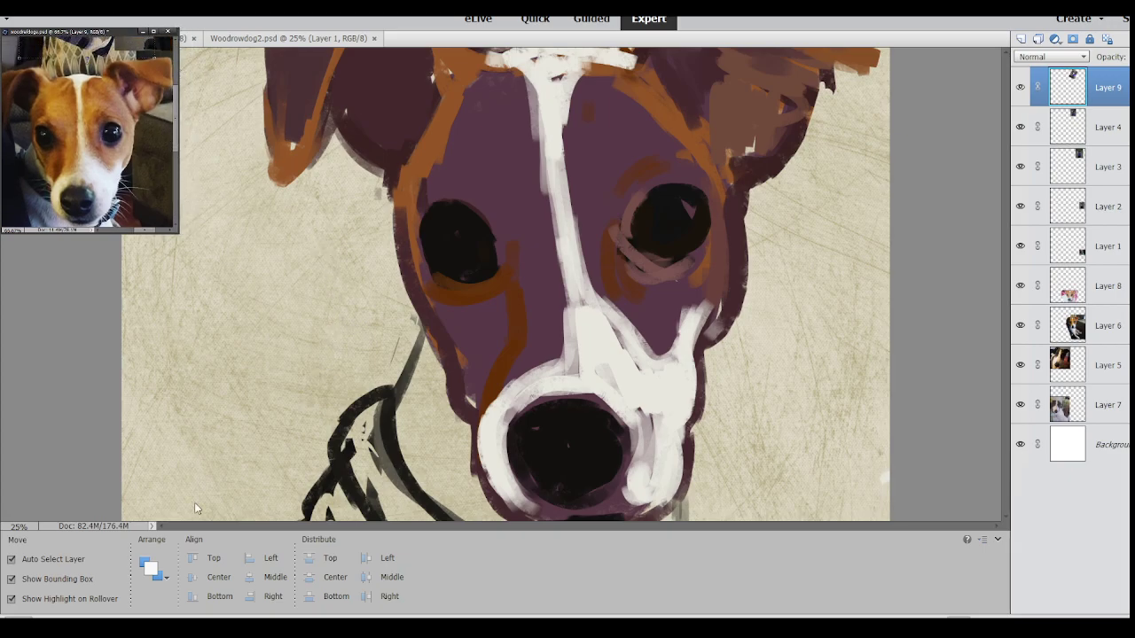
# - Take up the Brush tool at a size of 47 px and make Woodrowdog2.psd the active document
pyautogui.press('b')
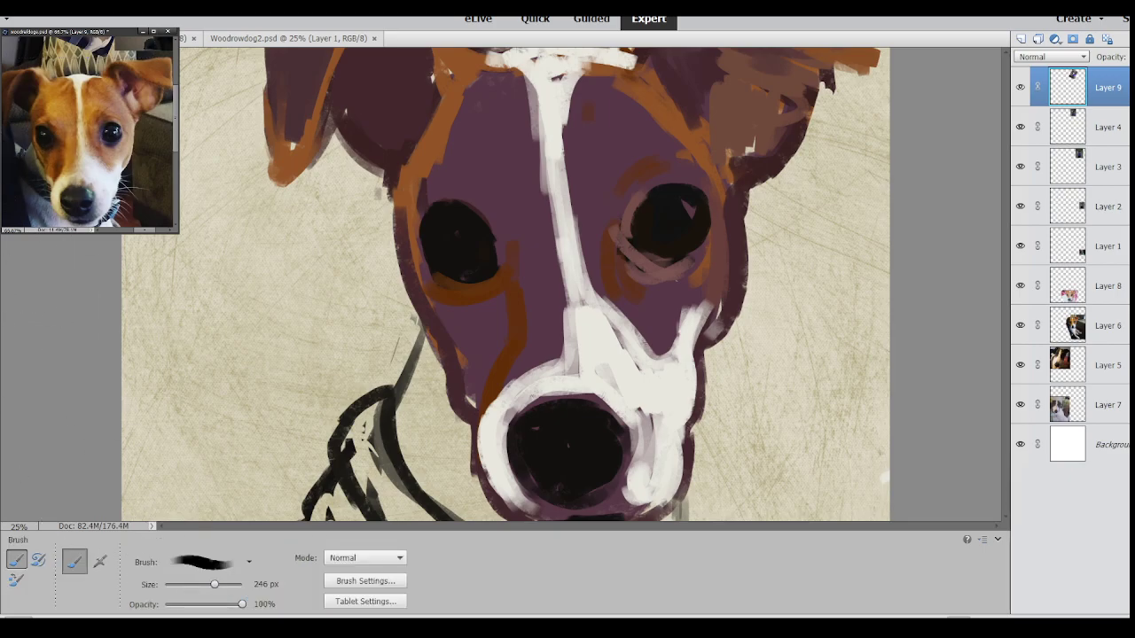
pyautogui.click(191, 584)
pyautogui.click(228, 584)
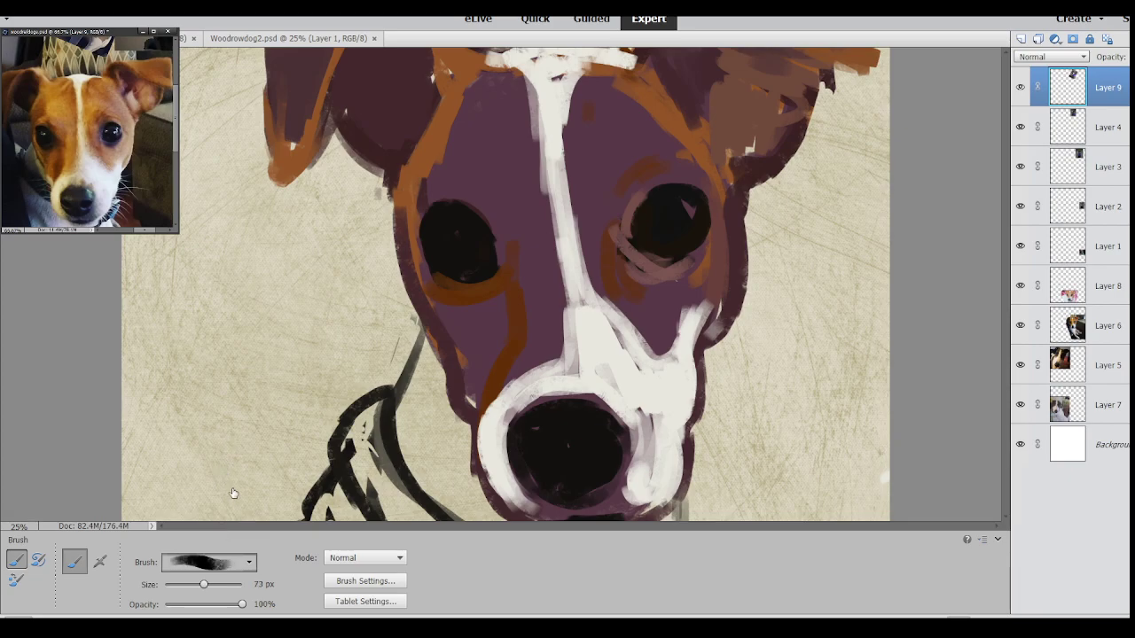
pyautogui.click(195, 585)
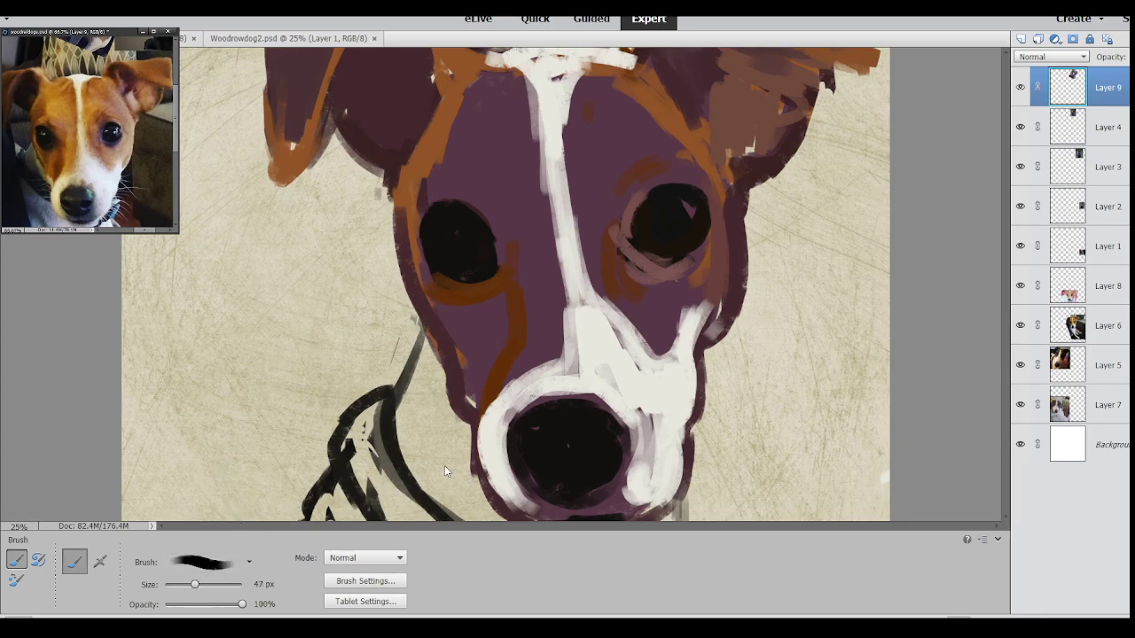
pyautogui.hotkey('ctrl', 'shift', 'e')
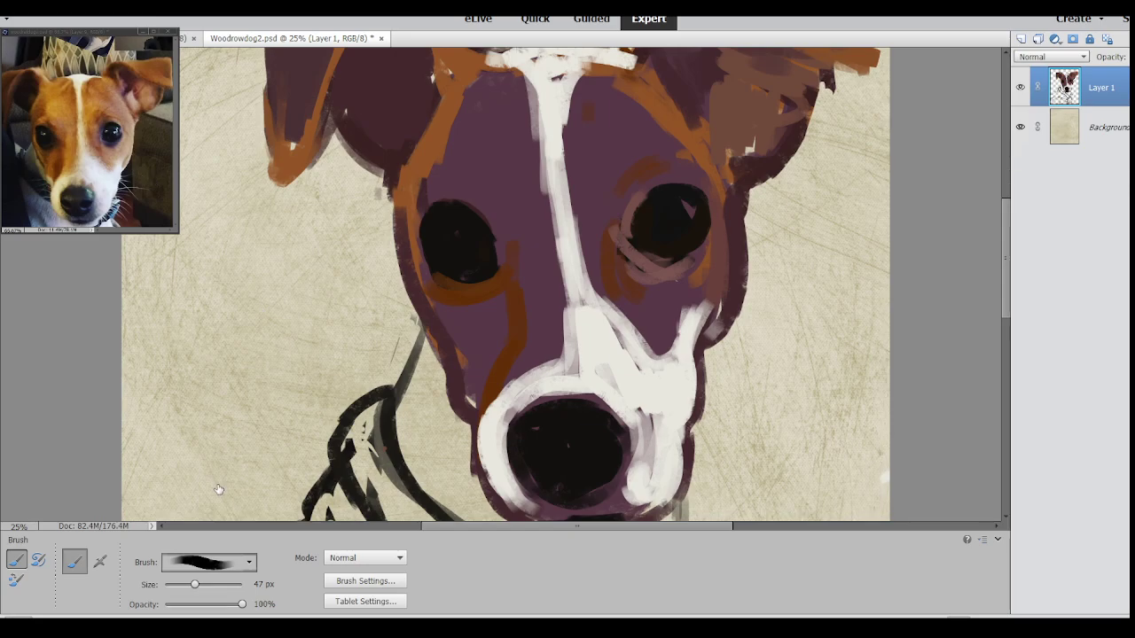
# - Try larger and smaller sizes for the brush
pyautogui.press(']')
pyautogui.press(']')
pyautogui.press(']')
pyautogui.press(']')
pyautogui.press('[')
pyautogui.press('[')
pyautogui.press('[')
pyautogui.press('[')
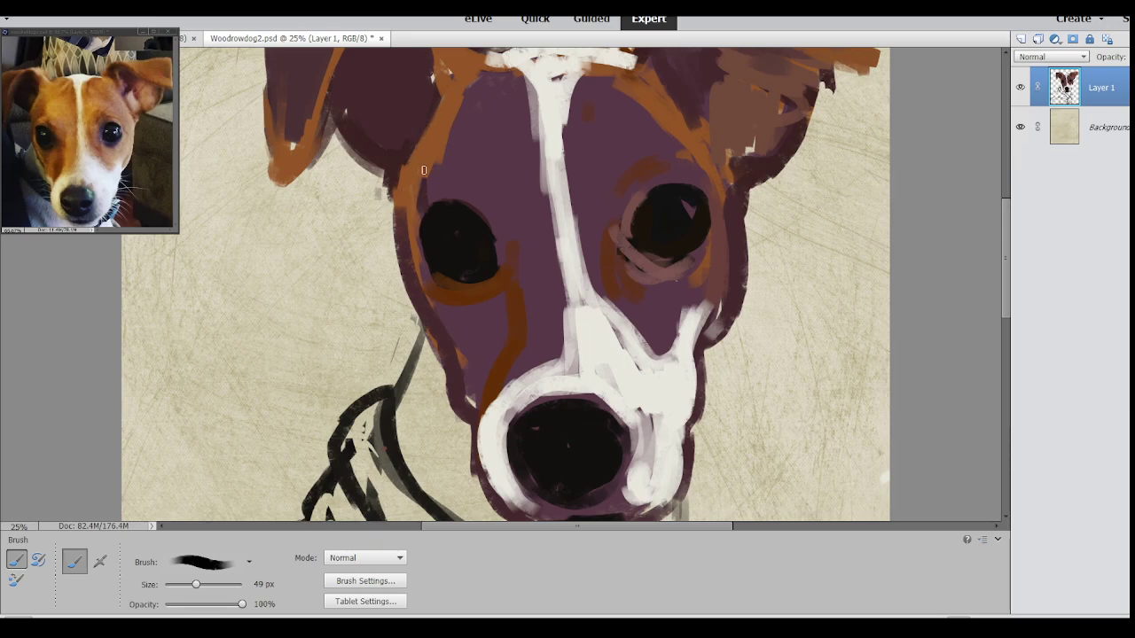
# - Set the brush size to 286 px and paint brown strokes between the left eye and white blaze and on the background beside the neck
pyautogui.moveTo(196, 585); pyautogui.dragTo(215, 585)
pyautogui.moveTo(518, 188); pyautogui.dragTo(506, 218)
pyautogui.moveTo(377, 282); pyautogui.dragTo(330, 400)
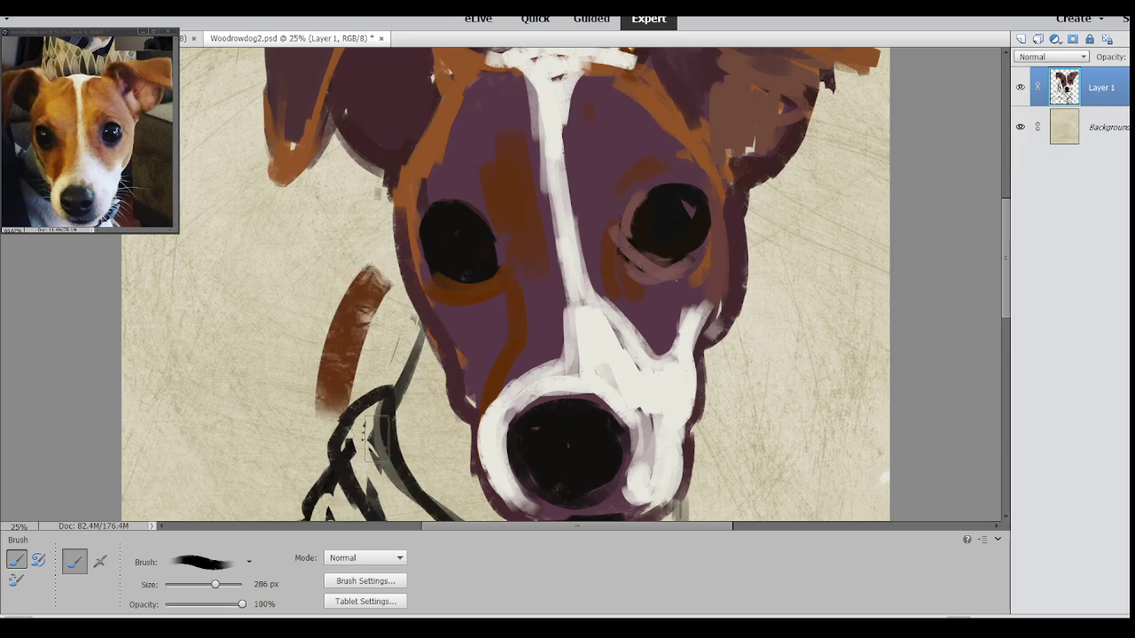
# - Undo the brown test strokes, reduce the brush size to 73 px and try a stroke beside the neck
pyautogui.hotkey('ctrl', 'z')
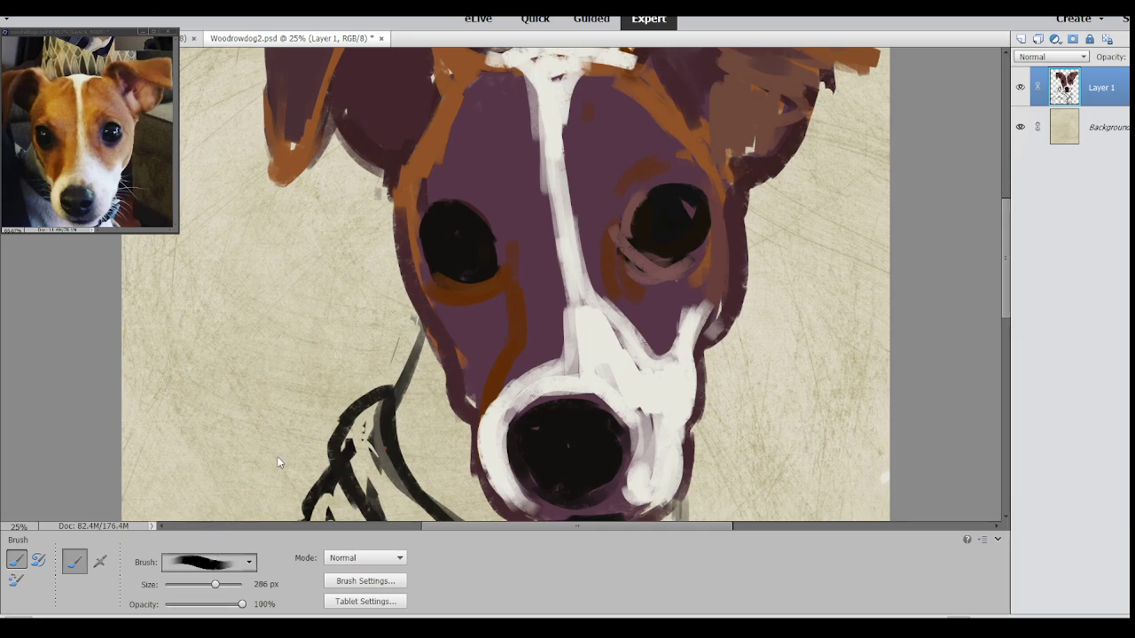
pyautogui.press('[')
pyautogui.press('[')
pyautogui.press('[')
pyautogui.press('[')
pyautogui.press('[')
pyautogui.press('[')
pyautogui.press('[')
pyautogui.press('[')
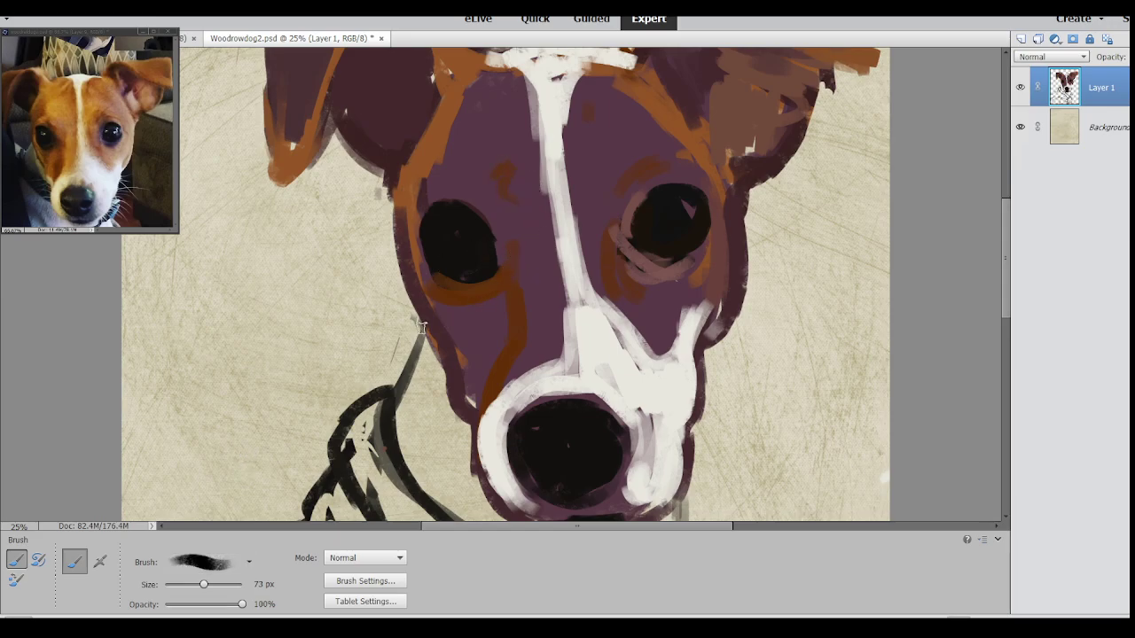
pyautogui.moveTo(408, 307)
pyautogui.mouseDown()
pyautogui.moveTo(335, 372)
pyautogui.moveTo(317, 396)
pyautogui.mouseUp()
pyautogui.hotkey('ctrl', 'z')
# - Refine the left eye's outline with a 46 px brush and work orange and shadow into the cheek below at 71 px
pyautogui.press('[')
pyautogui.press('[')
pyautogui.press('[')
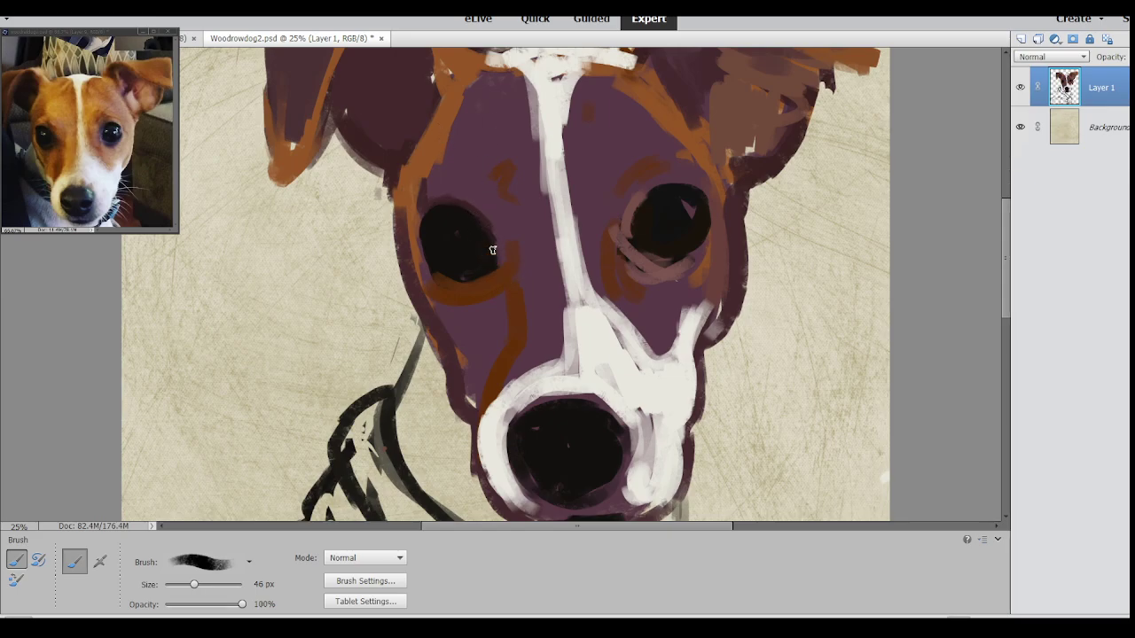
pyautogui.moveTo(419, 251)
pyautogui.mouseDown()
pyautogui.moveTo(422, 214)
pyautogui.moveTo(436, 282)
pyautogui.moveTo(407, 219)
pyautogui.moveTo(409, 184)
pyautogui.moveTo(406, 251)
pyautogui.moveTo(408, 216)
pyautogui.moveTo(439, 288)
pyautogui.mouseUp()
pyautogui.click(203, 585)
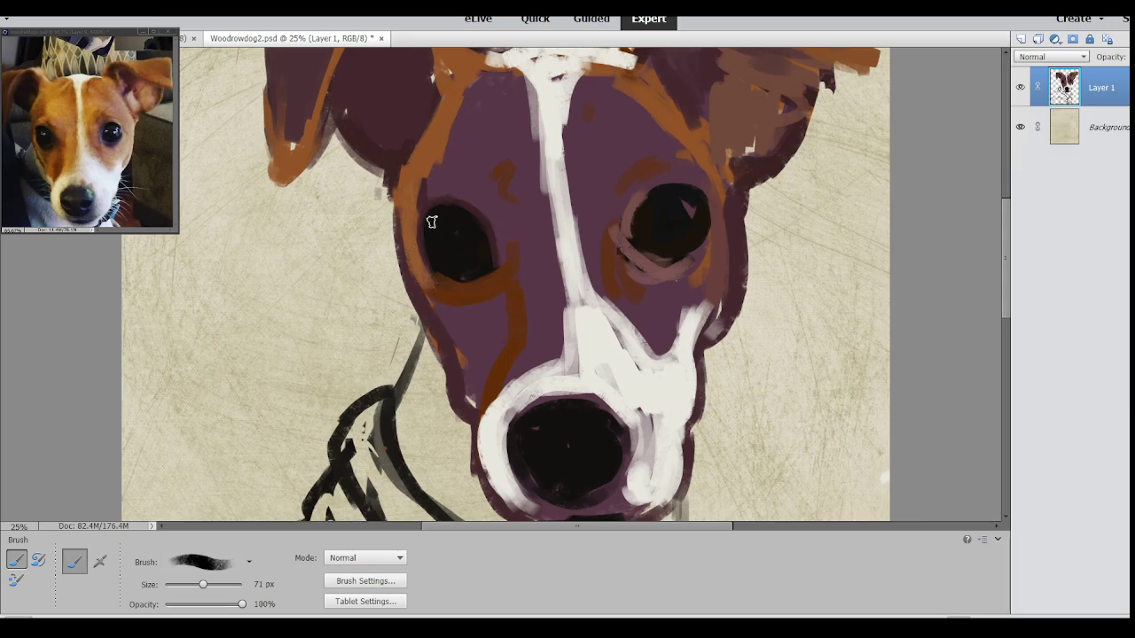
pyautogui.moveTo(418, 275); pyautogui.dragTo(449, 350)
pyautogui.moveTo(453, 305)
pyautogui.mouseDown()
pyautogui.moveTo(440, 301)
pyautogui.moveTo(436, 317)
pyautogui.moveTo(462, 345)
pyautogui.mouseUp()
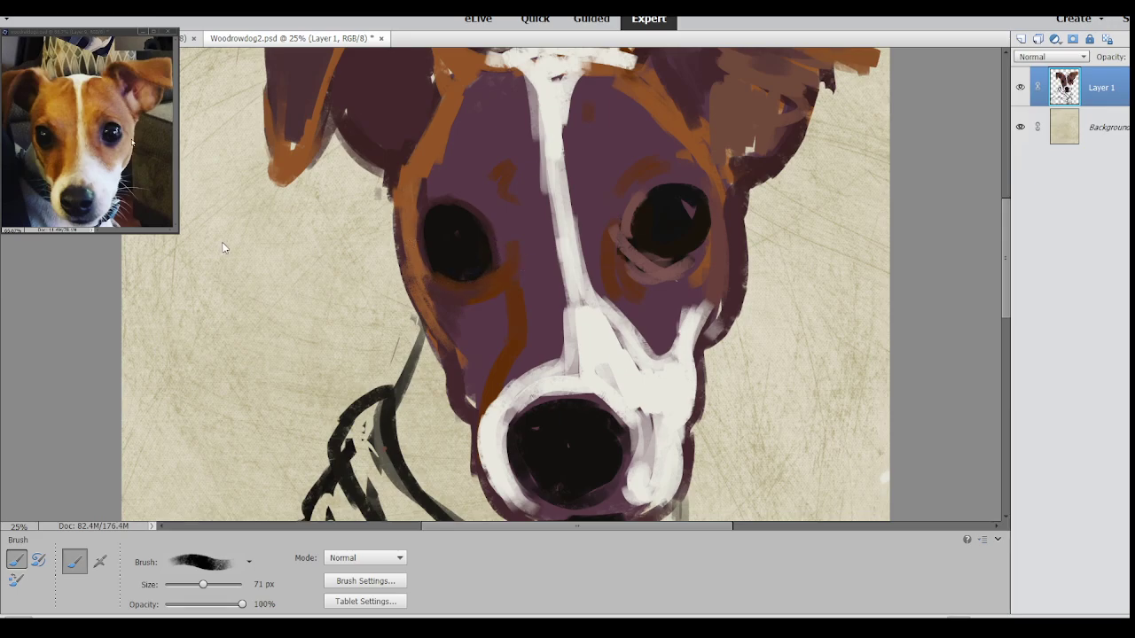
# - Shade the left eye with a dark grey rim and a dark brown iris, finishing with a 34 px brush
pyautogui.press('i')
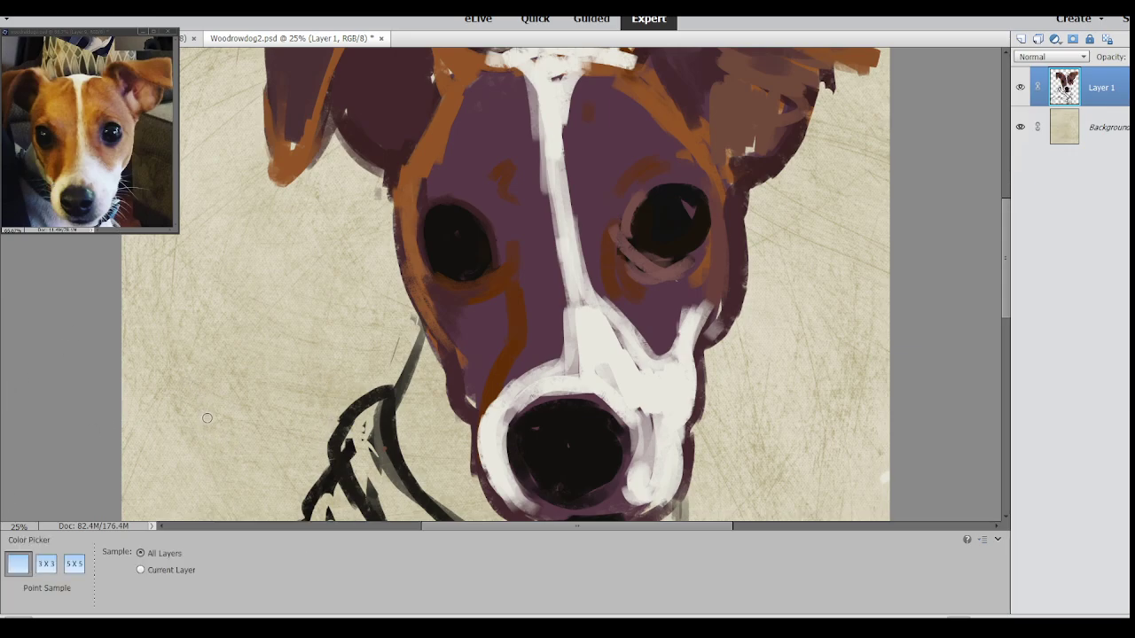
pyautogui.press('b')
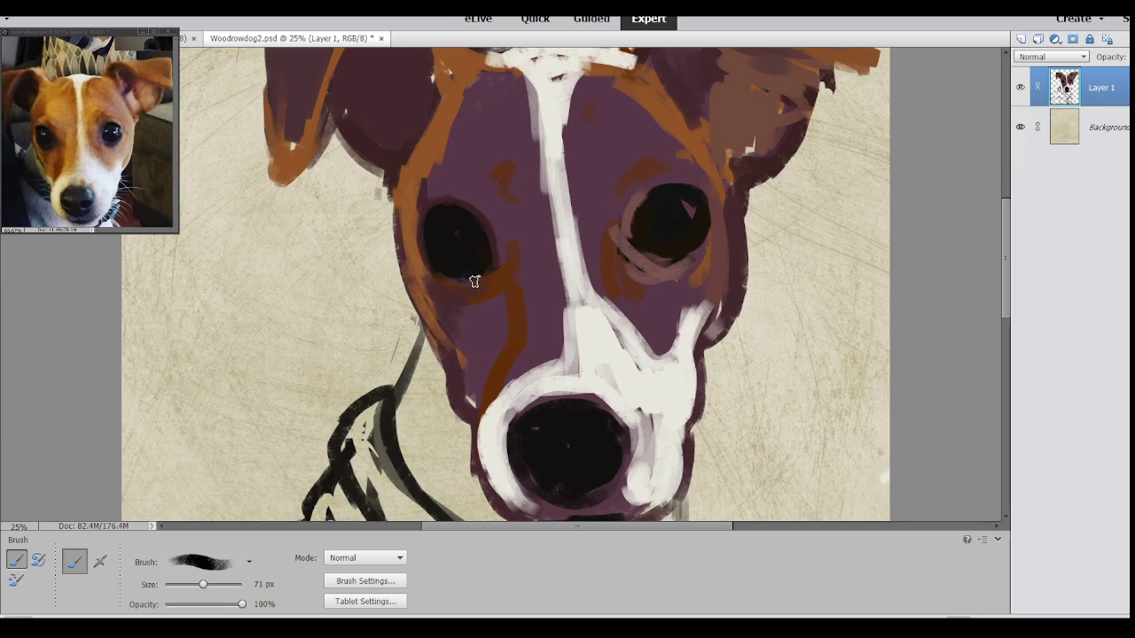
pyautogui.moveTo(474, 280); pyautogui.dragTo(492, 269)
pyautogui.click(185, 584)
pyautogui.moveTo(442, 270); pyautogui.dragTo(431, 267)
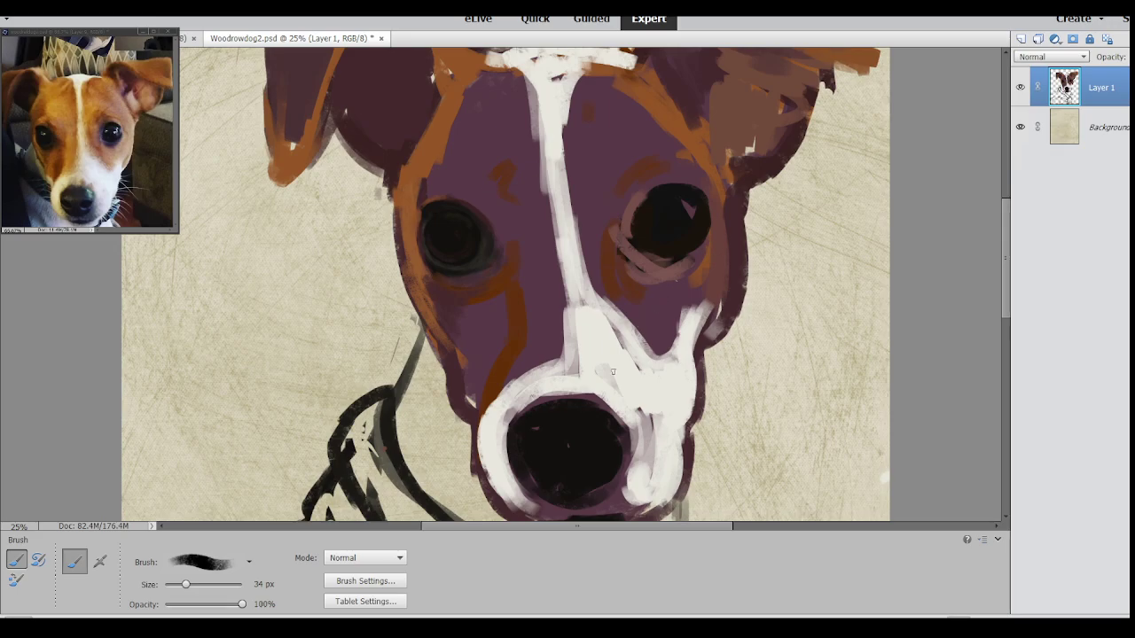
# - Paint over the purple notch in the right eye and outline its inner and lower edges in blue-grey
pyautogui.moveTo(616, 527); pyautogui.dragTo(633, 528)
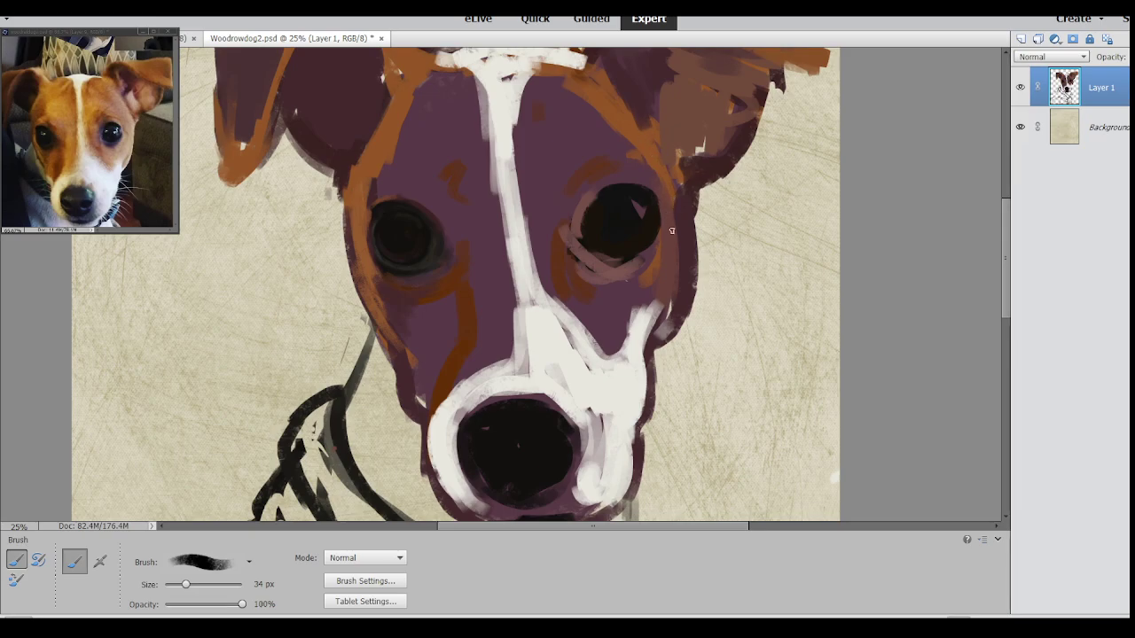
pyautogui.moveTo(675, 184); pyautogui.dragTo(678, 226)
pyautogui.moveTo(614, 213); pyautogui.dragTo(643, 216)
pyautogui.press('i')
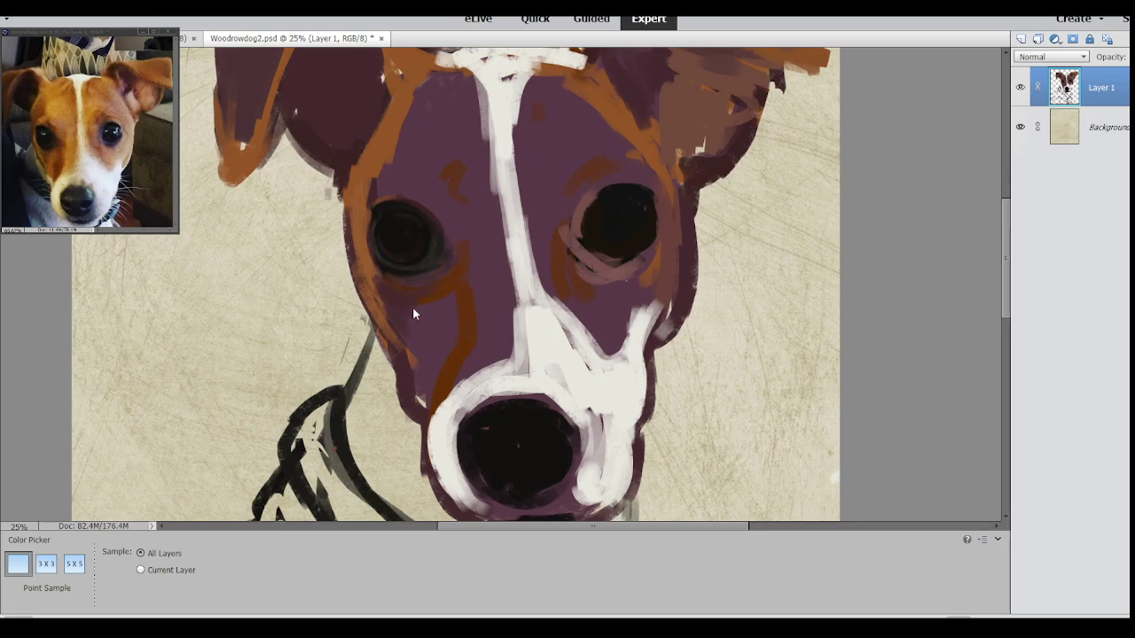
pyautogui.press('b')
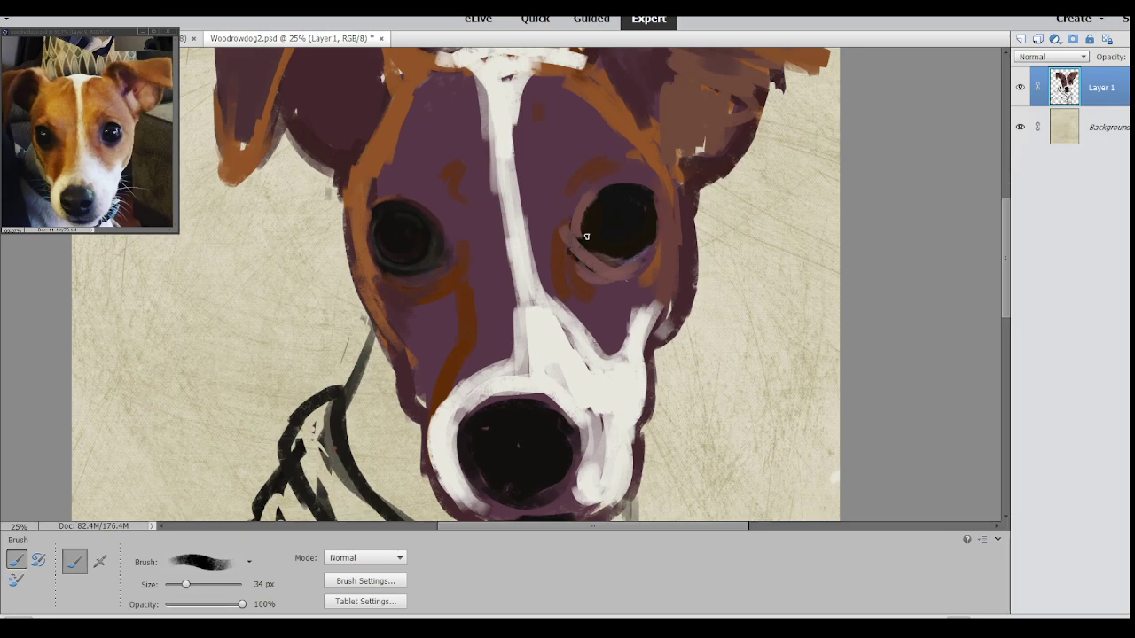
pyautogui.moveTo(588, 251); pyautogui.dragTo(624, 258)
pyautogui.moveTo(592, 201)
pyautogui.mouseDown()
pyautogui.moveTo(583, 229)
pyautogui.moveTo(586, 215)
pyautogui.moveTo(601, 246)
pyautogui.moveTo(587, 245)
pyautogui.moveTo(615, 257)
pyautogui.moveTo(643, 248)
pyautogui.mouseUp()
pyautogui.moveTo(623, 255); pyautogui.dragTo(644, 245)
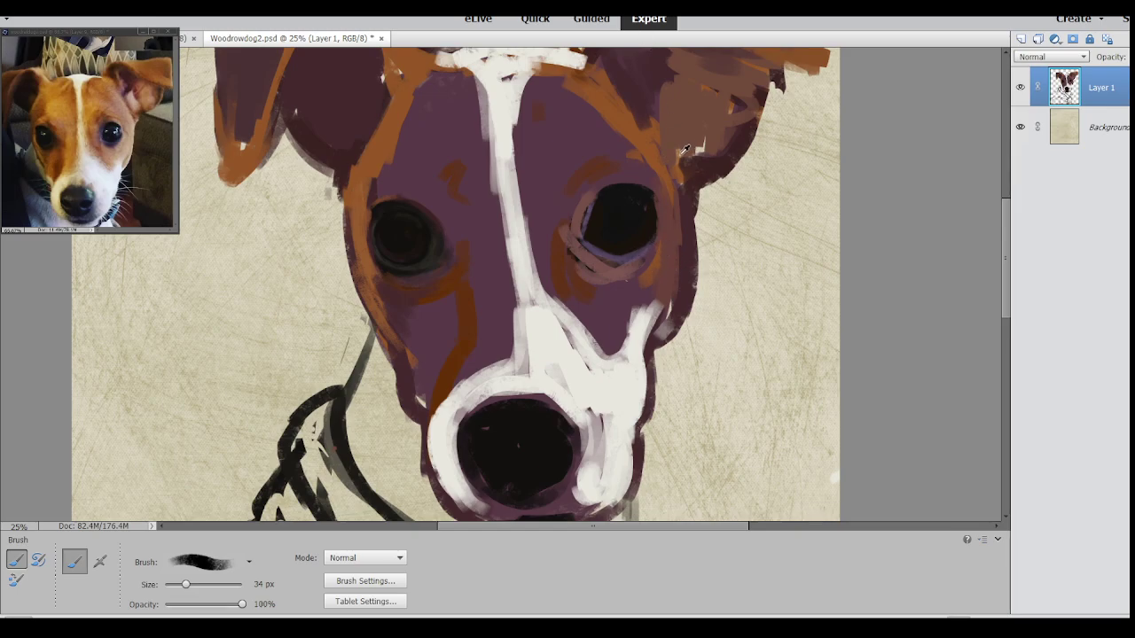
# - Add a light tan upper rim to the right eye, soften its lower rim and paint in the iris
pyautogui.moveTo(654, 210)
pyautogui.mouseDown()
pyautogui.moveTo(657, 234)
pyautogui.moveTo(654, 215)
pyautogui.mouseUp()
pyautogui.moveTo(656, 190)
pyautogui.mouseDown()
pyautogui.moveTo(598, 189)
pyautogui.moveTo(581, 211)
pyautogui.moveTo(583, 237)
pyautogui.moveTo(580, 222)
pyautogui.moveTo(584, 248)
pyautogui.moveTo(592, 229)
pyautogui.moveTo(585, 240)
pyautogui.moveTo(601, 250)
pyautogui.moveTo(581, 231)
pyautogui.mouseUp()
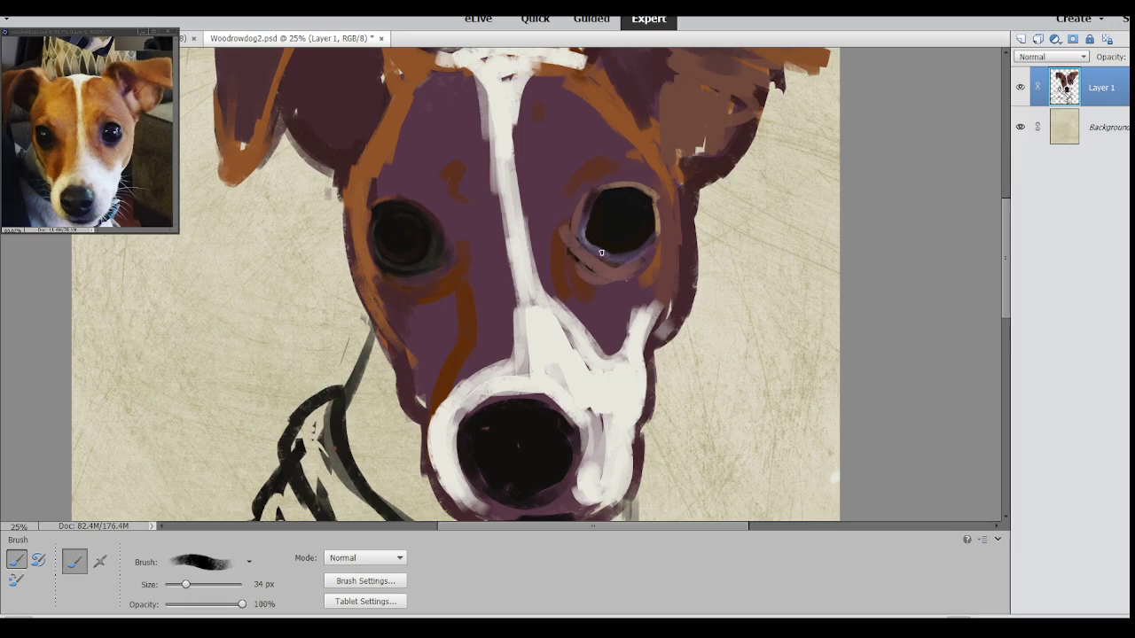
pyautogui.moveTo(603, 248); pyautogui.dragTo(585, 217)
pyautogui.moveTo(635, 259); pyautogui.dragTo(592, 257)
pyautogui.moveTo(614, 261); pyautogui.dragTo(591, 248)
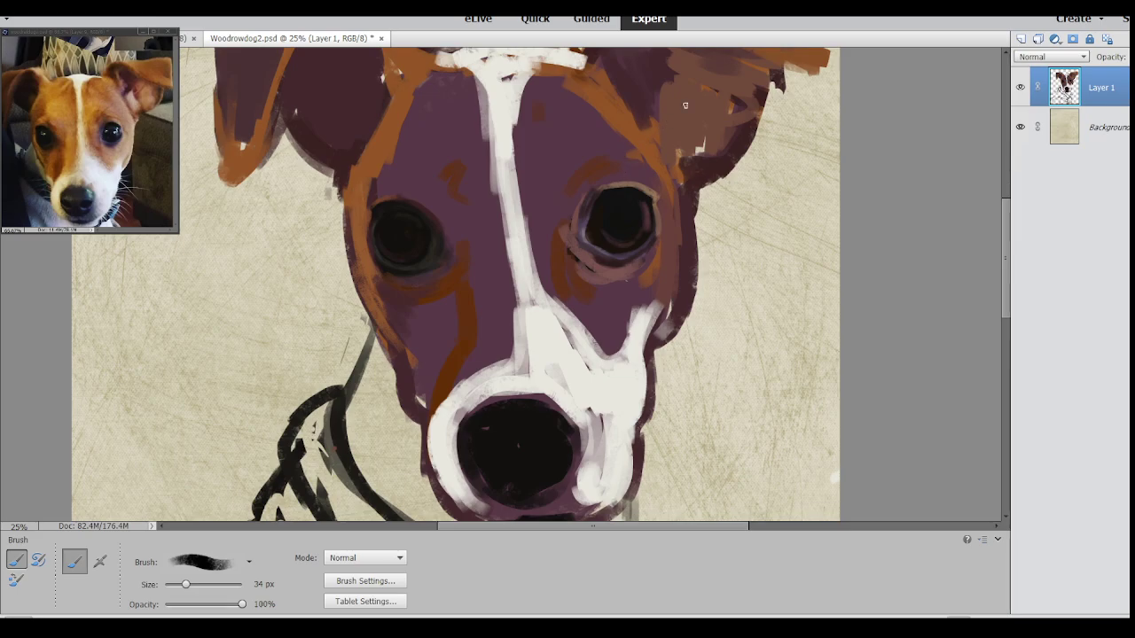
# - Set the brush size to 73 px and blend dark brown tones into the right eye's iris and pupil
pyautogui.press(']')
pyautogui.press(']')
pyautogui.press(']')
pyautogui.press(']')
pyautogui.moveTo(619, 233)
pyautogui.mouseDown()
pyautogui.moveTo(625, 194)
pyautogui.moveTo(622, 231)
pyautogui.moveTo(618, 209)
pyautogui.moveTo(613, 229)
pyautogui.moveTo(625, 196)
pyautogui.moveTo(622, 231)
pyautogui.moveTo(618, 204)
pyautogui.moveTo(612, 225)
pyautogui.moveTo(624, 195)
pyautogui.moveTo(617, 232)
pyautogui.moveTo(631, 211)
pyautogui.moveTo(621, 209)
pyautogui.moveTo(635, 229)
pyautogui.moveTo(600, 207)
pyautogui.moveTo(631, 213)
pyautogui.mouseUp()
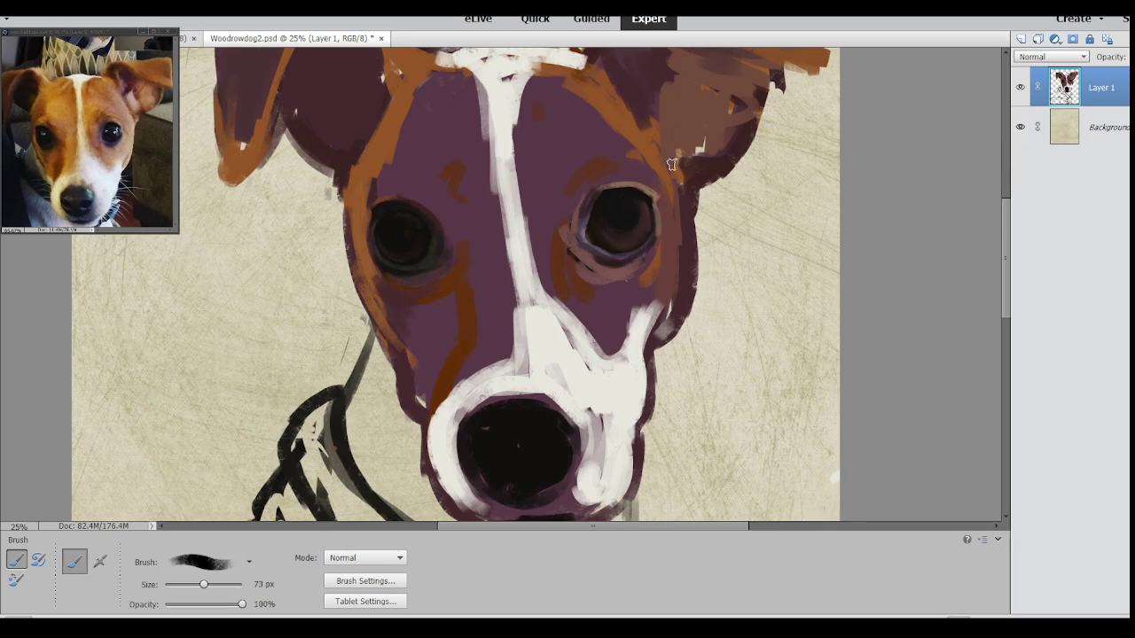
pyautogui.moveTo(646, 194); pyautogui.dragTo(634, 234)
# - Cover the purple cheek beside and below the right eye with light tan and brown fur, reaching the outer jaw edge
pyautogui.hotkey('ctrl', '-')
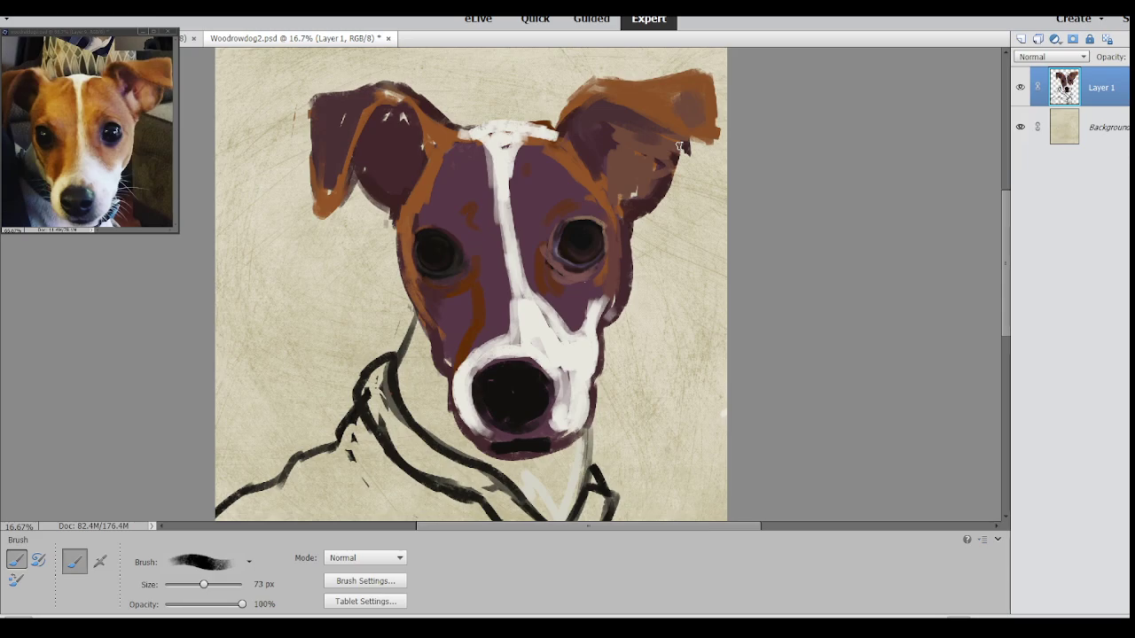
pyautogui.scroll(1, 679, 146)
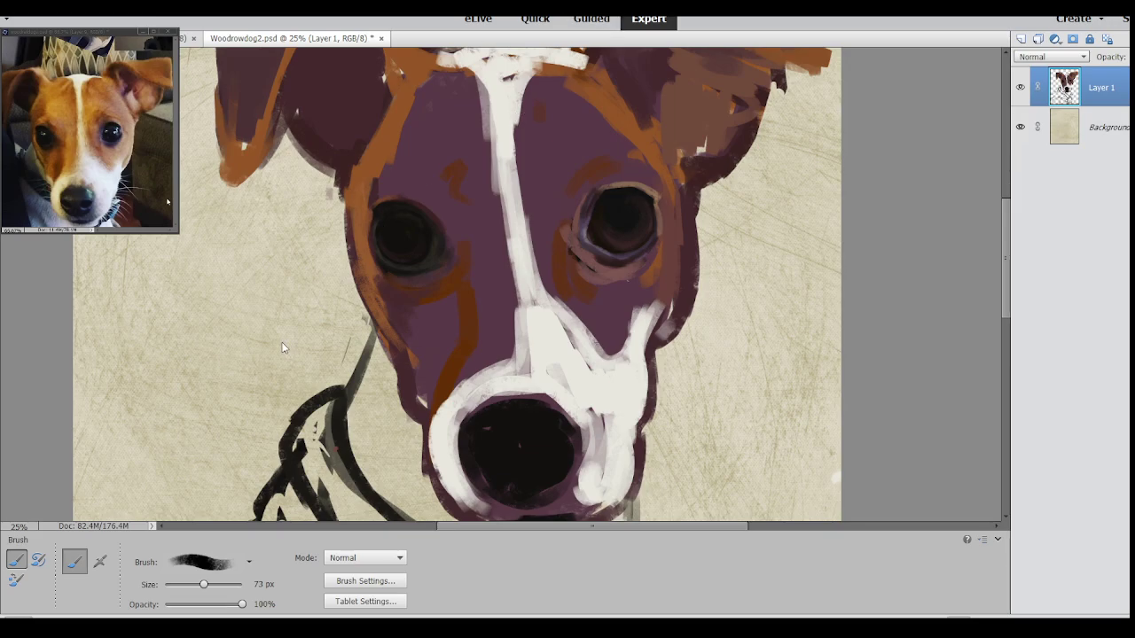
pyautogui.moveTo(666, 250)
pyautogui.mouseDown()
pyautogui.moveTo(665, 240)
pyautogui.moveTo(677, 260)
pyautogui.moveTo(683, 192)
pyautogui.moveTo(684, 279)
pyautogui.moveTo(672, 266)
pyautogui.moveTo(661, 306)
pyautogui.moveTo(655, 286)
pyautogui.moveTo(626, 342)
pyautogui.moveTo(610, 329)
pyautogui.moveTo(599, 338)
pyautogui.moveTo(585, 286)
pyautogui.moveTo(595, 323)
pyautogui.moveTo(578, 319)
pyautogui.moveTo(572, 310)
pyautogui.moveTo(587, 328)
pyautogui.moveTo(580, 297)
pyautogui.moveTo(605, 306)
pyautogui.moveTo(594, 335)
pyautogui.moveTo(601, 308)
pyautogui.moveTo(633, 300)
pyautogui.moveTo(645, 277)
pyautogui.moveTo(573, 258)
pyautogui.moveTo(612, 300)
pyautogui.moveTo(630, 293)
pyautogui.moveTo(596, 261)
pyautogui.moveTo(610, 284)
pyautogui.moveTo(596, 271)
pyautogui.moveTo(655, 276)
pyautogui.moveTo(671, 208)
pyautogui.mouseUp()
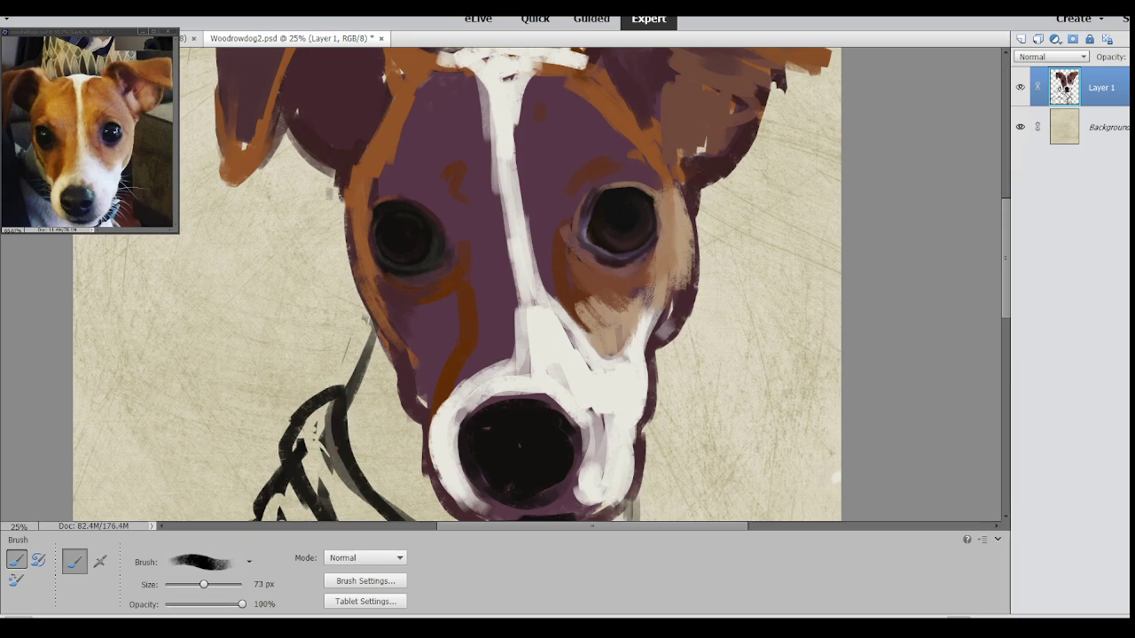
pyautogui.moveTo(636, 277)
pyautogui.mouseDown()
pyautogui.moveTo(674, 246)
pyautogui.moveTo(638, 285)
pyautogui.moveTo(635, 332)
pyautogui.moveTo(614, 366)
pyautogui.moveTo(552, 301)
pyautogui.mouseUp()
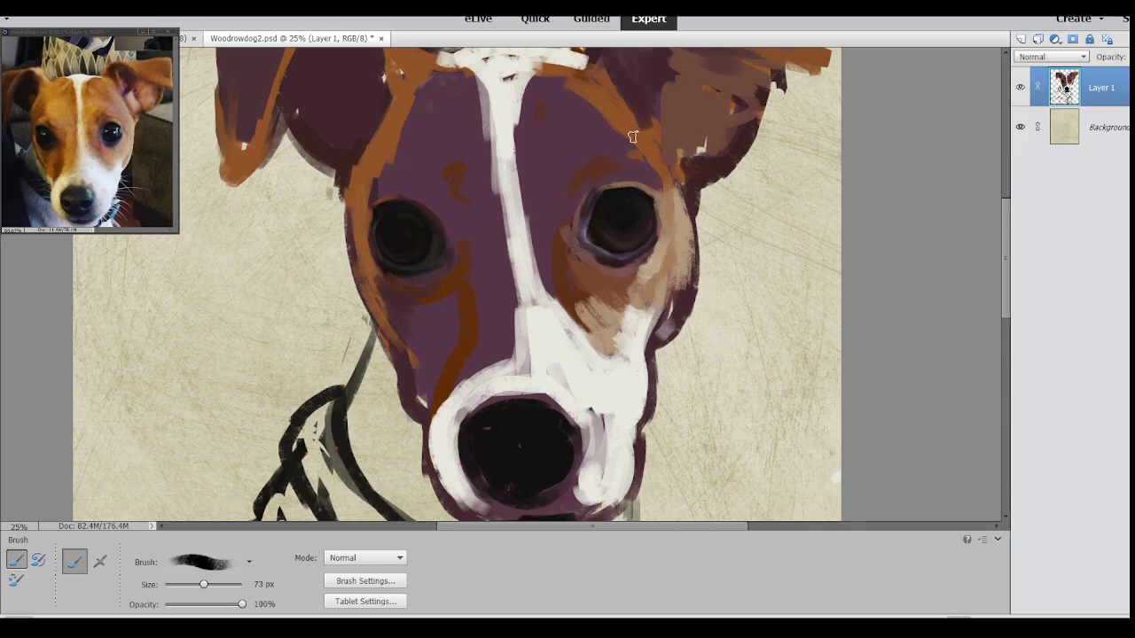
pyautogui.moveTo(667, 330); pyautogui.dragTo(668, 306)
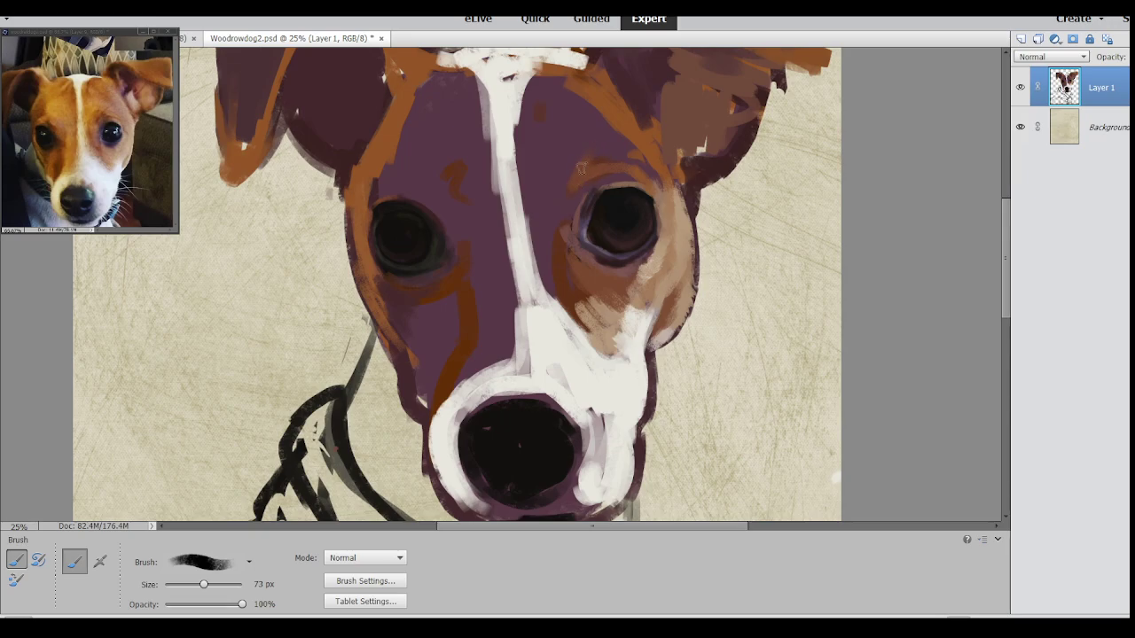
# - Paint brown and orange fur between the right eye and the white blaze, continuing along the blaze to the crown
pyautogui.moveTo(575, 258)
pyautogui.mouseDown()
pyautogui.moveTo(583, 289)
pyautogui.moveTo(566, 275)
pyautogui.moveTo(575, 306)
pyautogui.moveTo(579, 282)
pyautogui.moveTo(607, 313)
pyautogui.moveTo(587, 306)
pyautogui.moveTo(601, 336)
pyautogui.moveTo(569, 306)
pyautogui.moveTo(566, 325)
pyautogui.moveTo(602, 336)
pyautogui.moveTo(538, 283)
pyautogui.moveTo(527, 247)
pyautogui.moveTo(540, 306)
pyautogui.moveTo(541, 292)
pyautogui.moveTo(527, 291)
pyautogui.moveTo(554, 306)
pyautogui.moveTo(601, 369)
pyautogui.mouseUp()
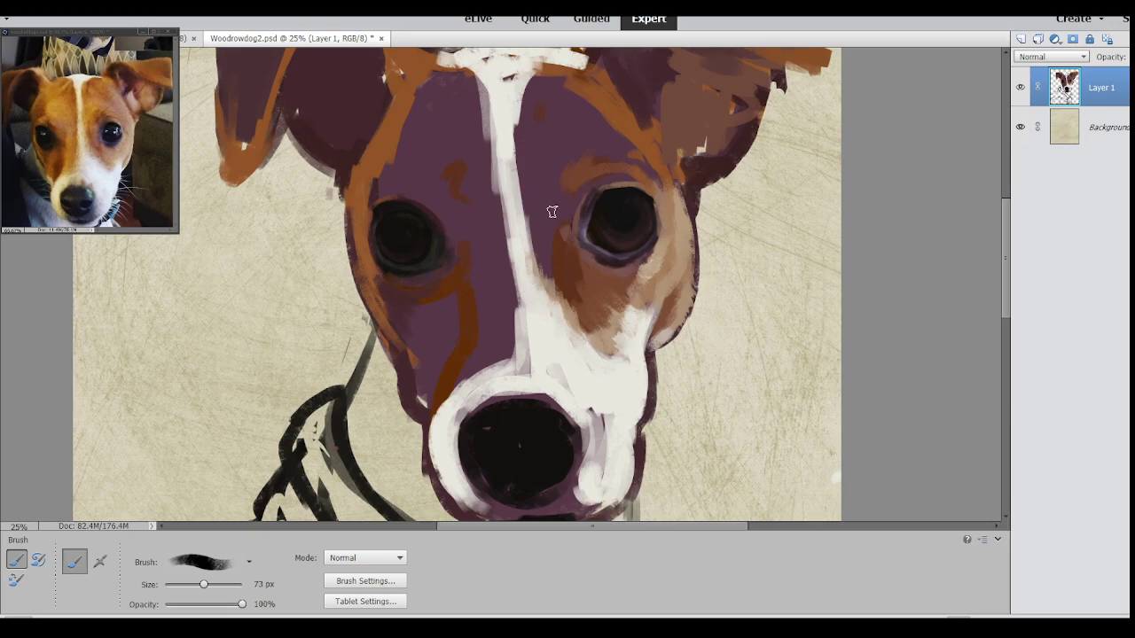
pyautogui.moveTo(547, 260)
pyautogui.mouseDown()
pyautogui.moveTo(536, 231)
pyautogui.moveTo(555, 244)
pyautogui.moveTo(571, 194)
pyautogui.mouseUp()
pyautogui.moveTo(534, 264); pyautogui.dragTo(521, 162)
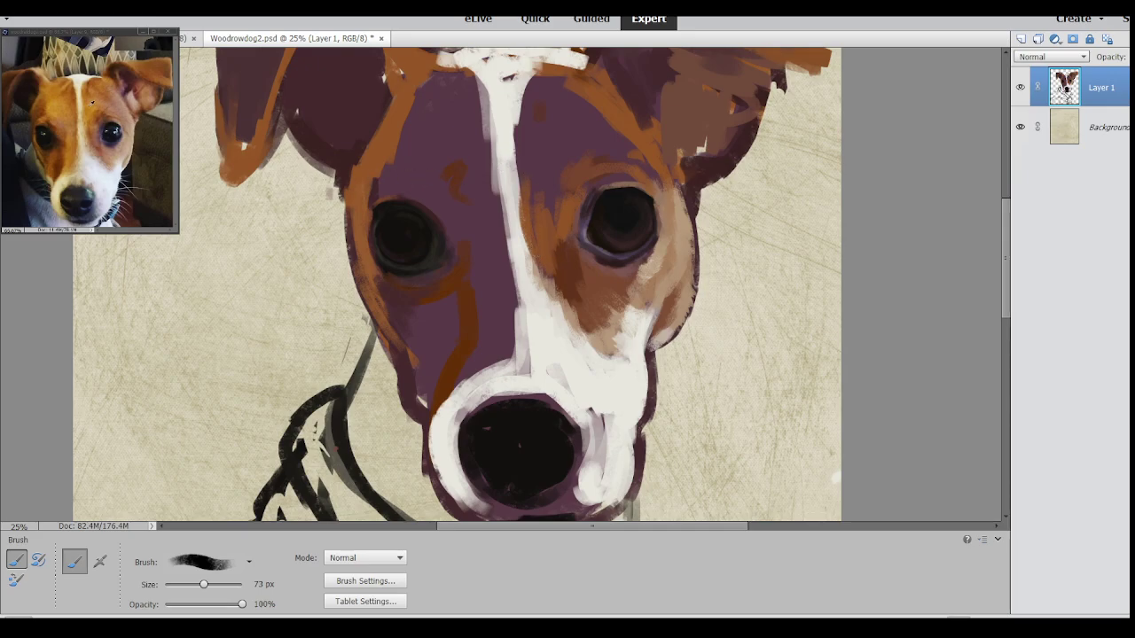
pyautogui.moveTo(536, 250); pyautogui.dragTo(528, 100)
pyautogui.moveTo(527, 147)
pyautogui.mouseDown()
pyautogui.moveTo(550, 56)
pyautogui.moveTo(546, 77)
pyautogui.moveTo(572, 79)
pyautogui.moveTo(608, 156)
pyautogui.moveTo(547, 96)
pyautogui.moveTo(562, 67)
pyautogui.mouseUp()
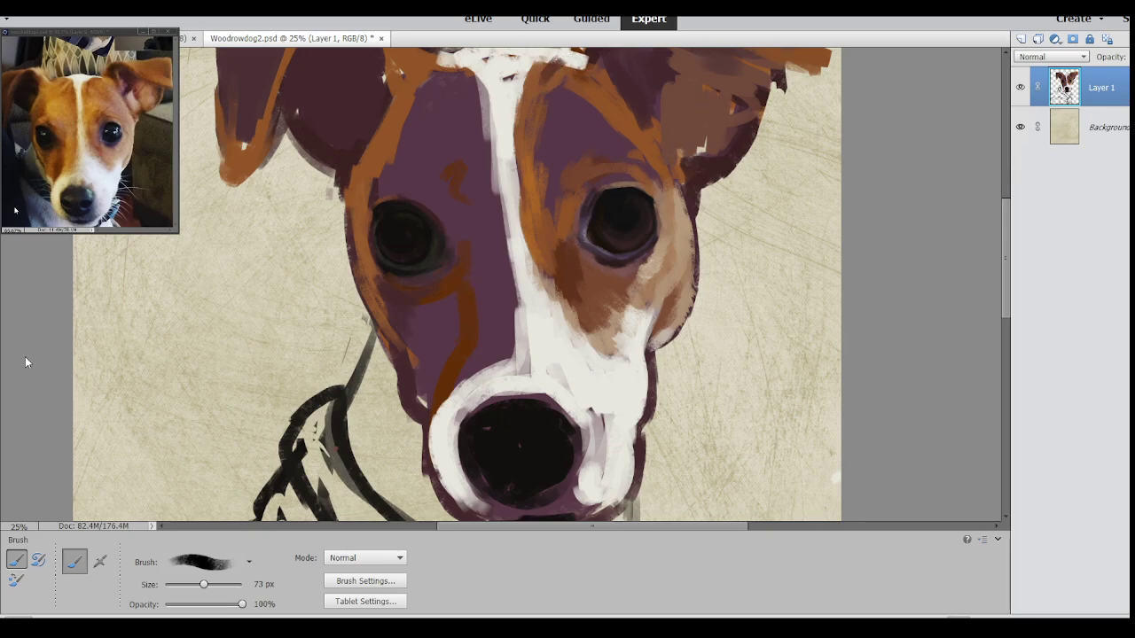
# - Sample fur colours and paint light tan strokes on the forehead above the right eye, beside the white blaze
pyautogui.press('i')
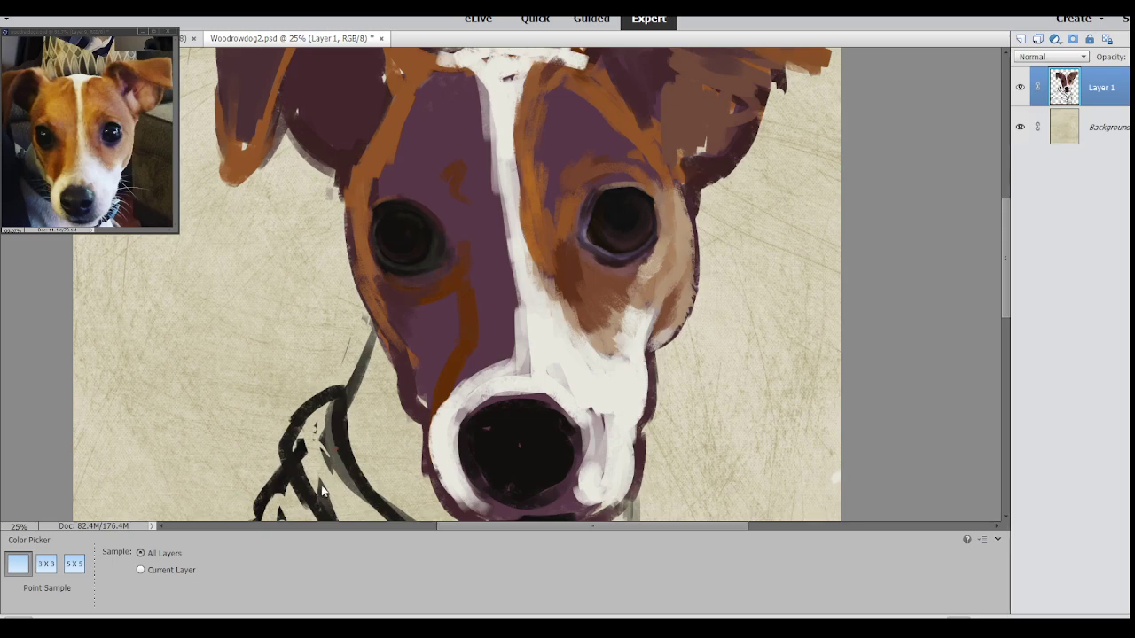
pyautogui.press('b')
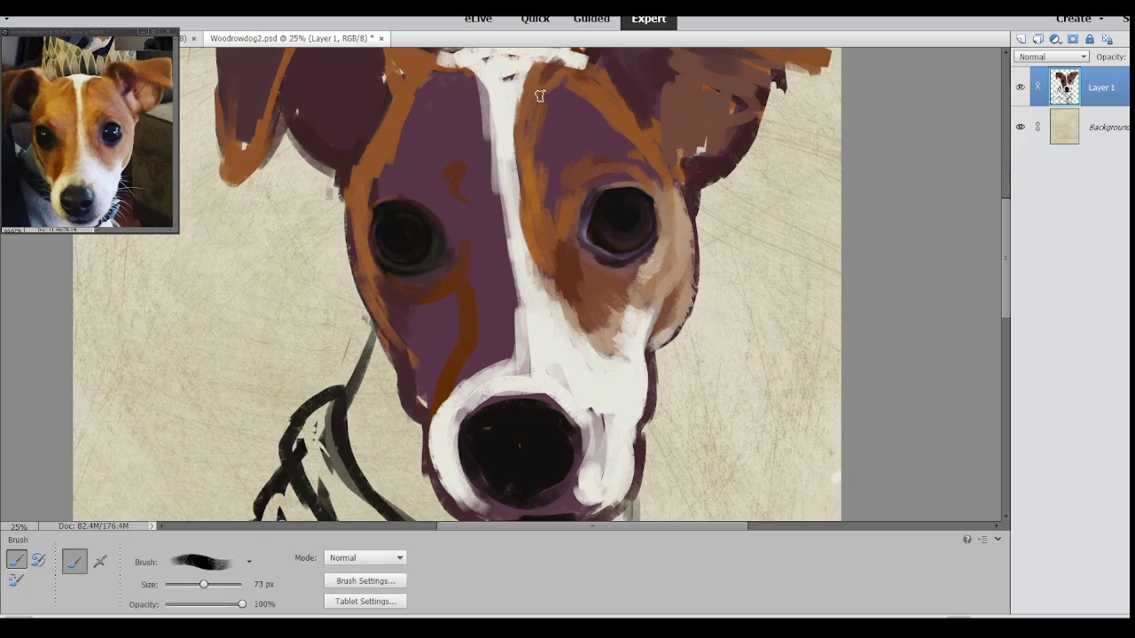
pyautogui.moveTo(527, 117)
pyautogui.mouseDown()
pyautogui.moveTo(561, 80)
pyautogui.moveTo(555, 101)
pyautogui.moveTo(599, 104)
pyautogui.mouseUp()
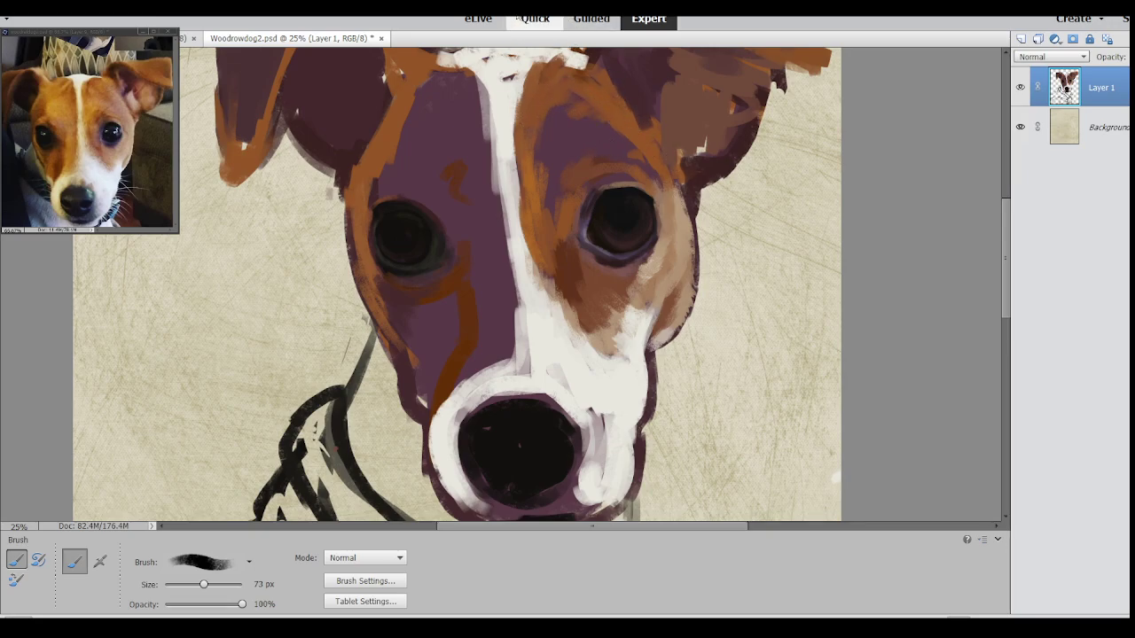
pyautogui.press('i')
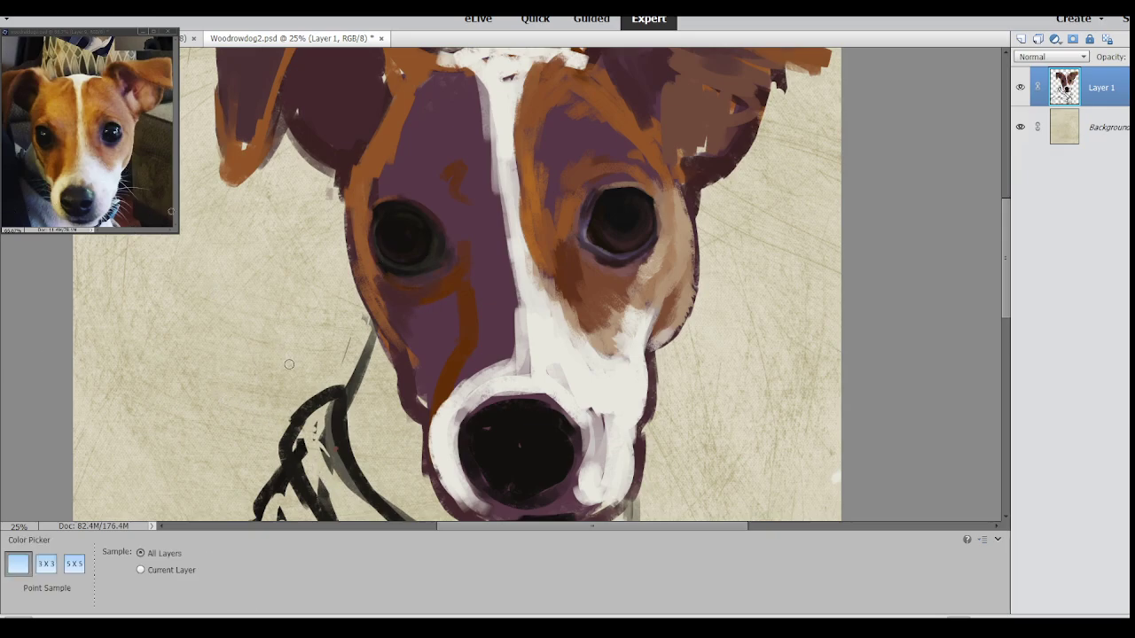
pyautogui.press('b')
pyautogui.moveTo(539, 124)
pyautogui.mouseDown()
pyautogui.moveTo(543, 176)
pyautogui.moveTo(556, 168)
pyautogui.moveTo(545, 217)
pyautogui.moveTo(581, 160)
pyautogui.moveTo(564, 184)
pyautogui.moveTo(546, 113)
pyautogui.moveTo(577, 96)
pyautogui.mouseUp()
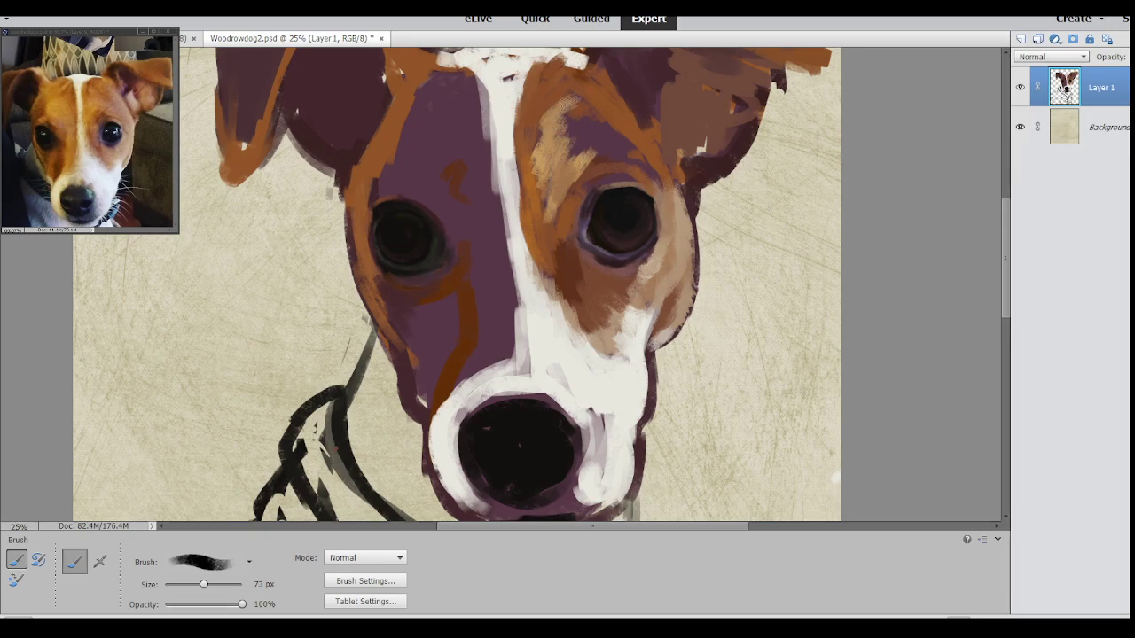
pyautogui.moveTo(532, 152)
pyautogui.mouseDown()
pyautogui.moveTo(546, 102)
pyautogui.moveTo(590, 82)
pyautogui.mouseUp()
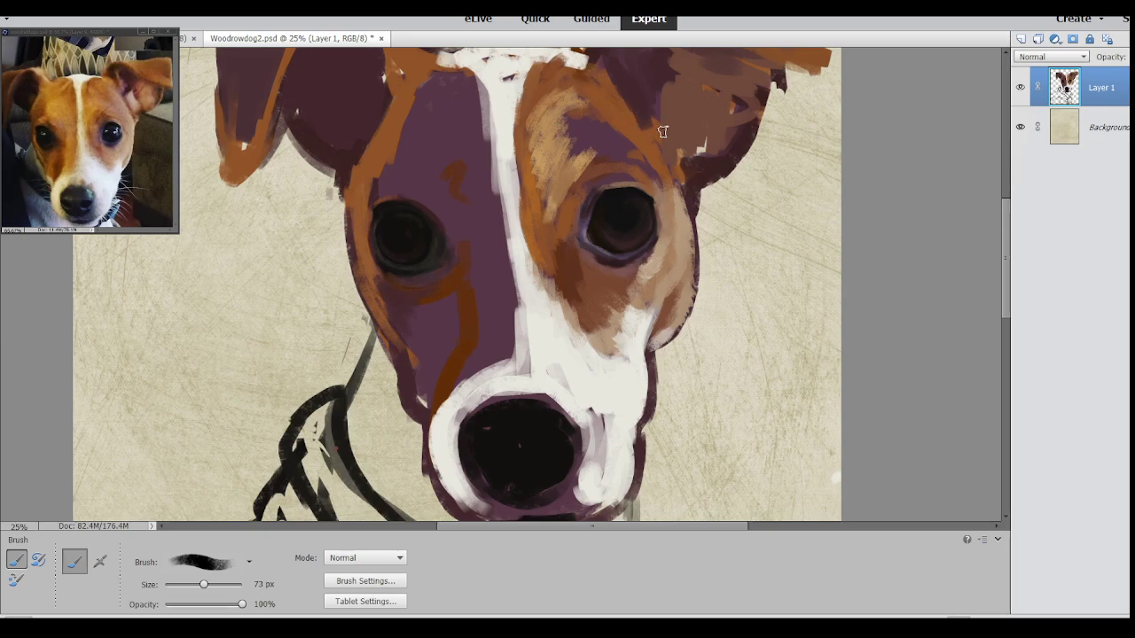
# - Fill the remaining purple above the right eye with brown and tan, and add pinkish tan along the outer brow
pyautogui.moveTo(630, 145)
pyautogui.mouseDown()
pyautogui.moveTo(566, 157)
pyautogui.moveTo(579, 113)
pyautogui.moveTo(635, 83)
pyautogui.moveTo(643, 118)
pyautogui.moveTo(617, 129)
pyautogui.moveTo(597, 112)
pyautogui.moveTo(635, 147)
pyautogui.moveTo(605, 143)
pyautogui.moveTo(653, 175)
pyautogui.mouseUp()
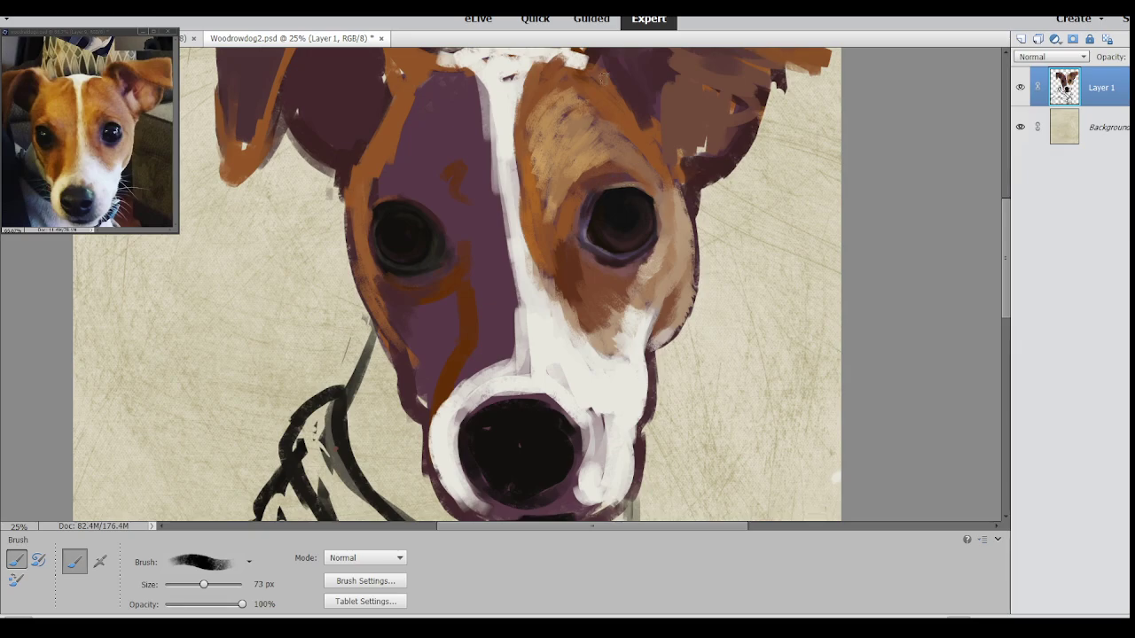
pyautogui.moveTo(578, 181); pyautogui.dragTo(593, 154)
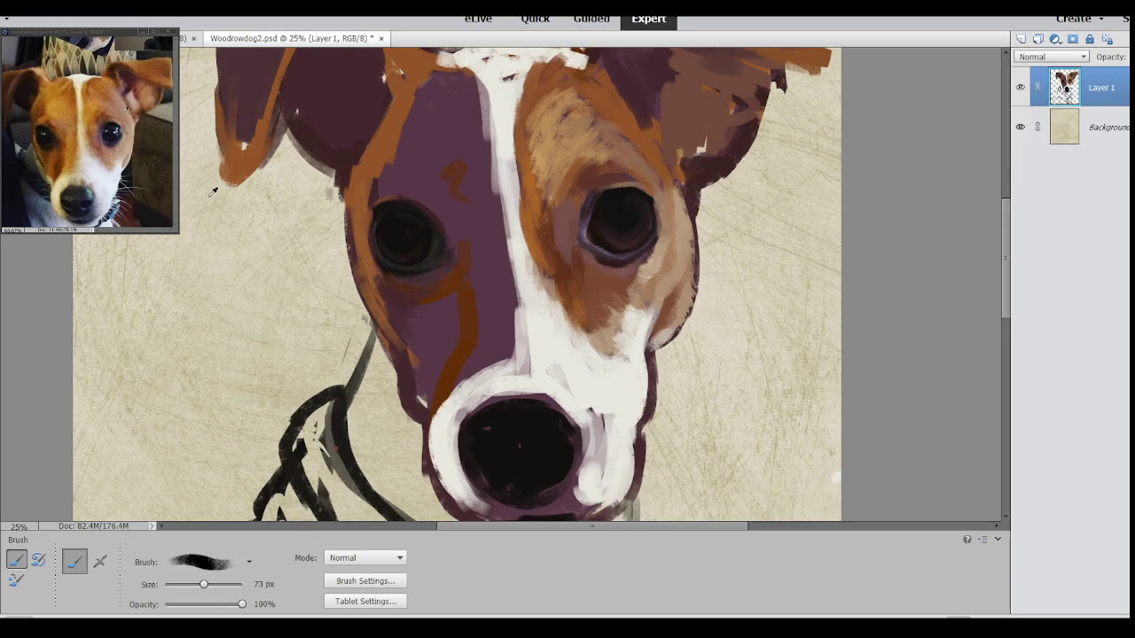
pyautogui.moveTo(658, 184)
pyautogui.mouseDown()
pyautogui.moveTo(635, 132)
pyautogui.moveTo(599, 107)
pyautogui.moveTo(612, 96)
pyautogui.moveTo(620, 109)
pyautogui.mouseUp()
pyautogui.moveTo(681, 198); pyautogui.dragTo(663, 162)
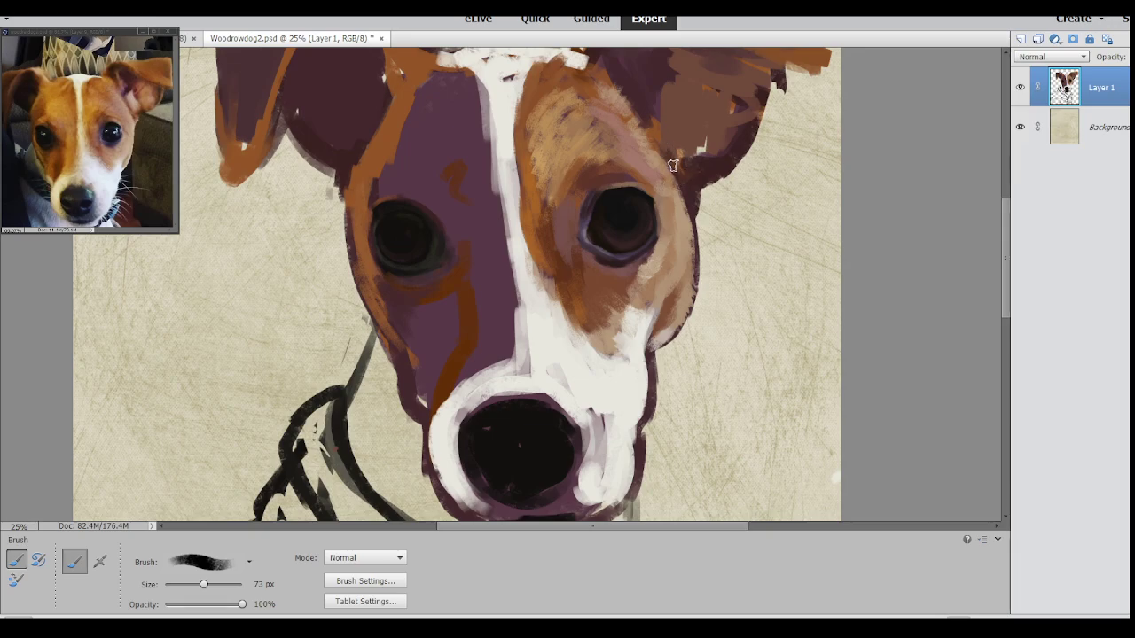
# - Darken the gap between the right brow and ear with purple, and paint a light tan patch in the lower inner ear
pyautogui.moveTo(643, 121)
pyautogui.mouseDown()
pyautogui.moveTo(656, 126)
pyautogui.moveTo(676, 87)
pyautogui.mouseUp()
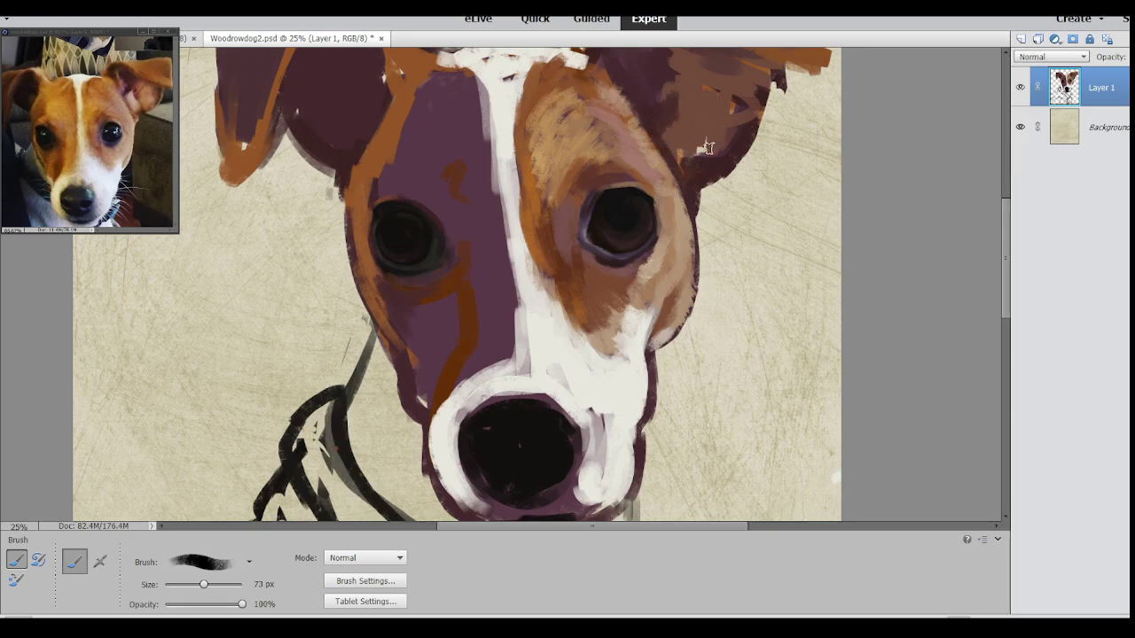
pyautogui.moveTo(681, 143)
pyautogui.mouseDown()
pyautogui.moveTo(683, 113)
pyautogui.moveTo(698, 149)
pyautogui.mouseUp()
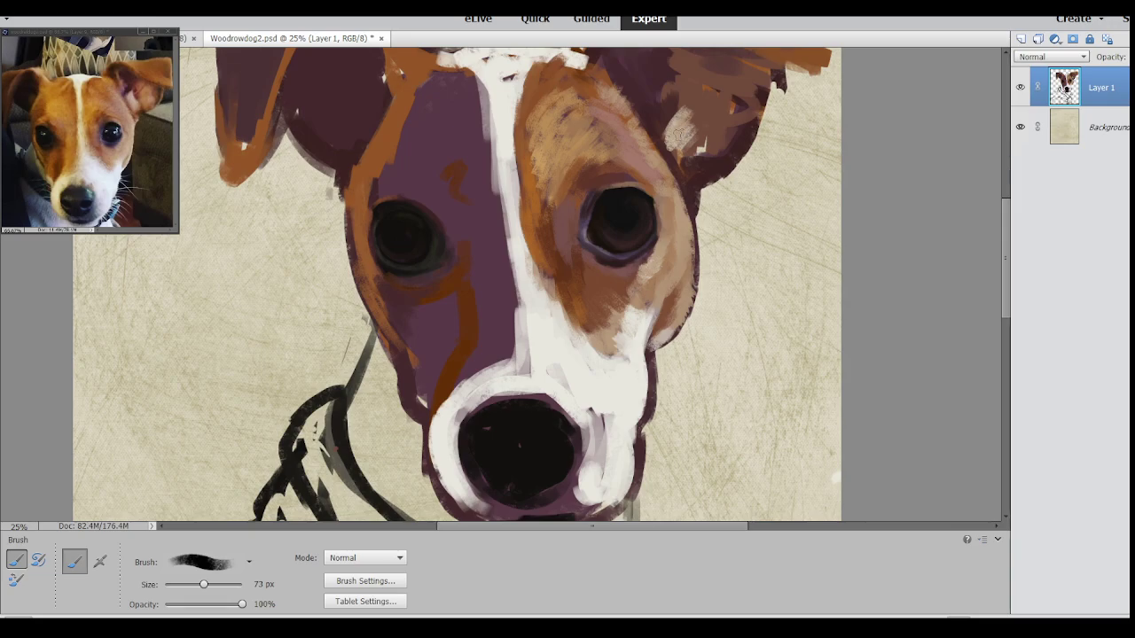
pyautogui.moveTo(700, 146)
pyautogui.mouseDown()
pyautogui.moveTo(699, 162)
pyautogui.moveTo(697, 146)
pyautogui.mouseUp()
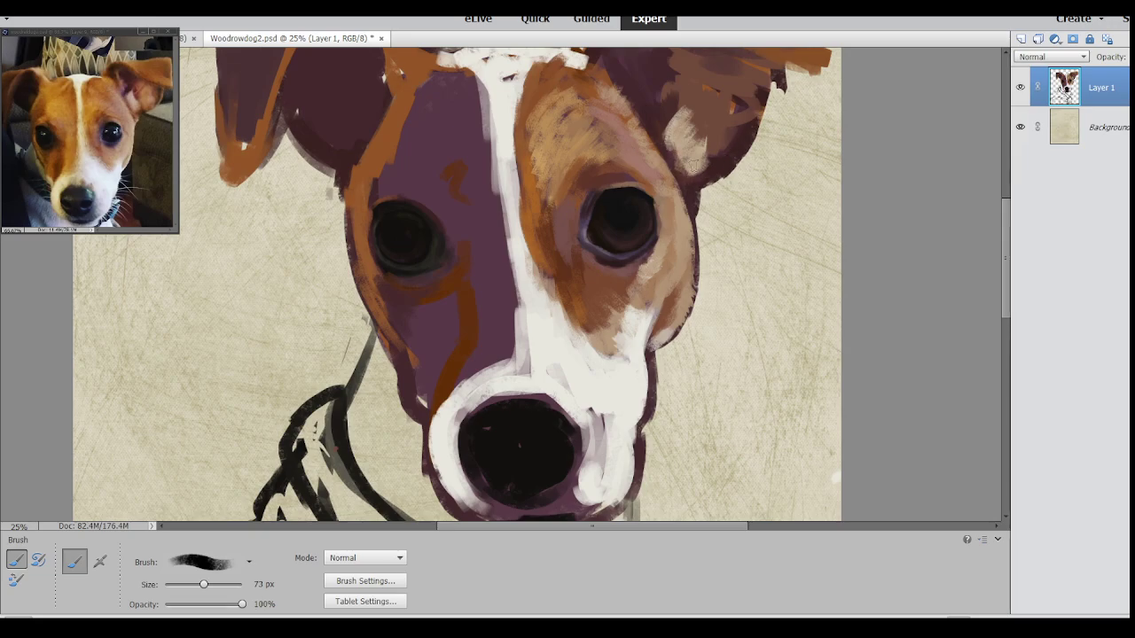
# - Paint light tan strokes in the lower and upper inner right ear, and blend tan fur at the ear's base
pyautogui.moveTo(700, 158); pyautogui.dragTo(697, 171)
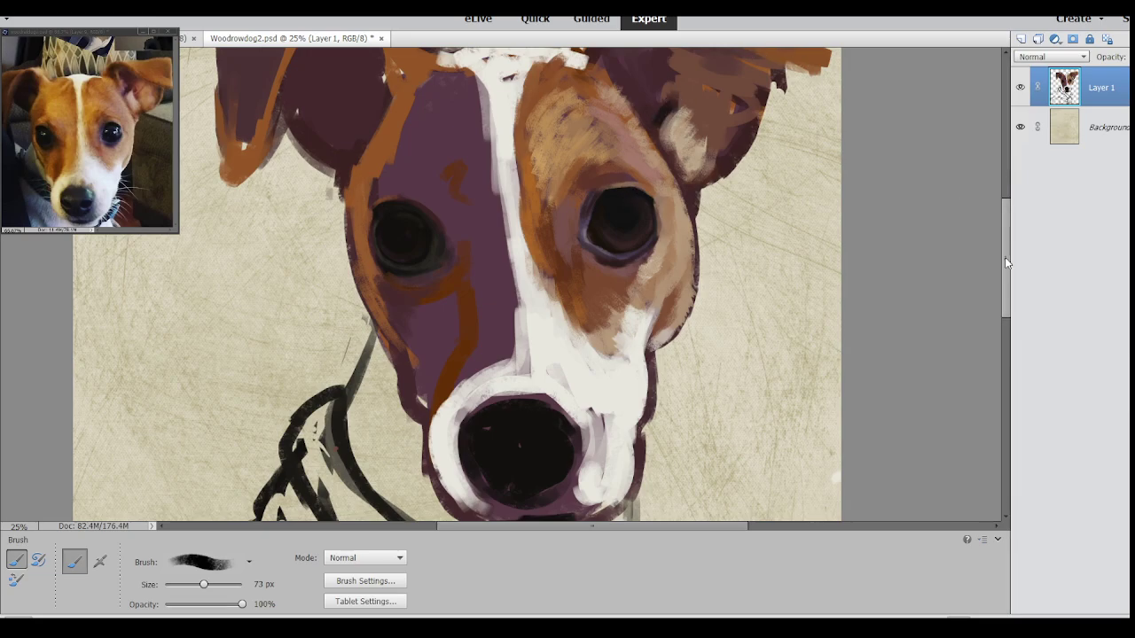
pyautogui.moveTo(1008, 262); pyautogui.dragTo(1007, 244)
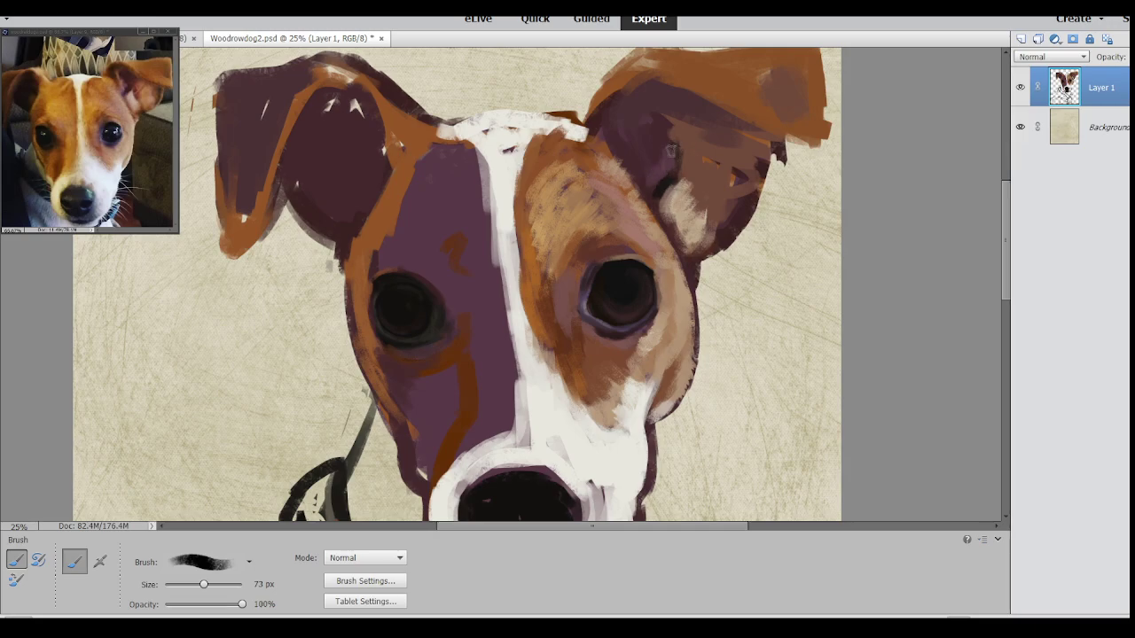
pyautogui.moveTo(690, 176)
pyautogui.mouseDown()
pyautogui.moveTo(659, 150)
pyautogui.moveTo(643, 102)
pyautogui.moveTo(670, 95)
pyautogui.moveTo(622, 90)
pyautogui.moveTo(674, 95)
pyautogui.mouseUp()
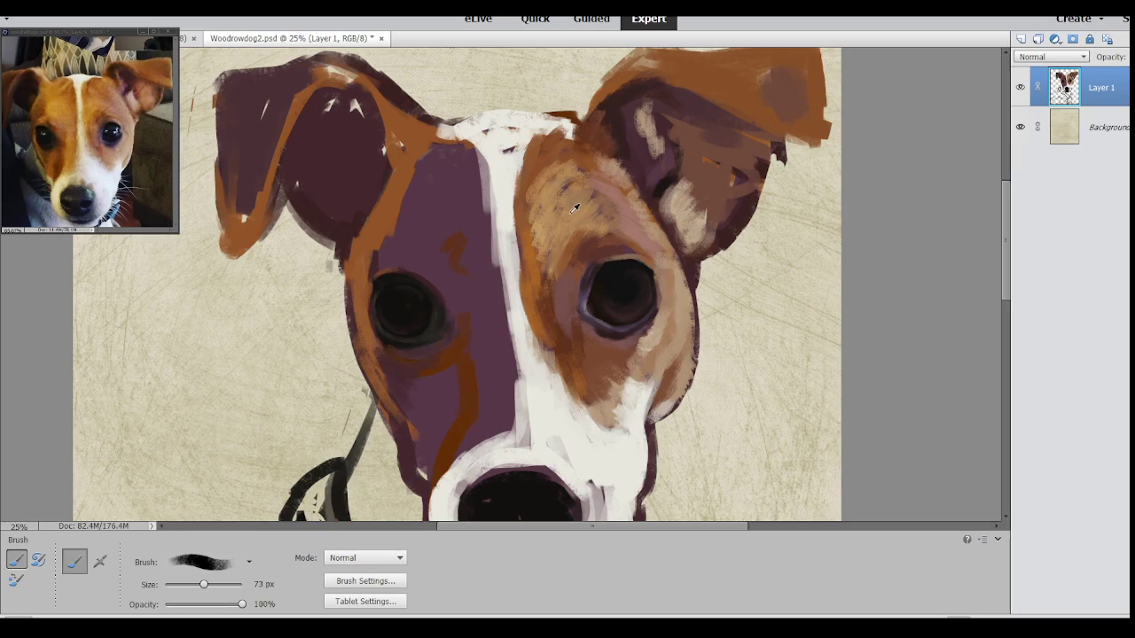
pyautogui.moveTo(581, 134); pyautogui.dragTo(607, 147)
pyautogui.moveTo(593, 134)
pyautogui.mouseDown()
pyautogui.moveTo(564, 150)
pyautogui.moveTo(581, 138)
pyautogui.mouseUp()
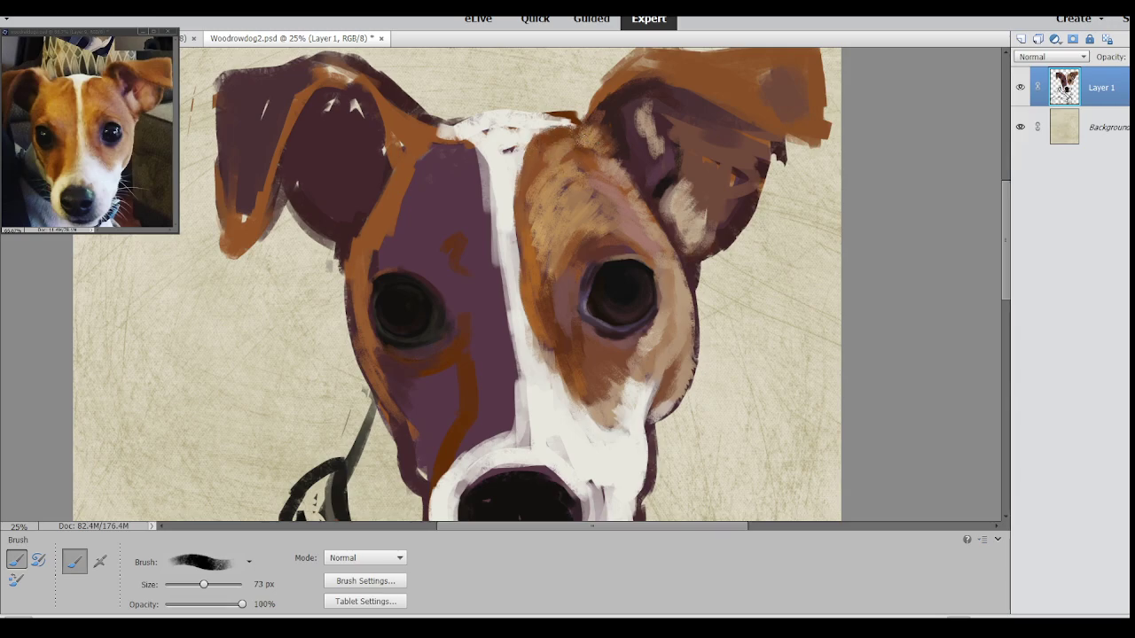
# - Add light orange strokes at the top of the forehead beside the right ear, and shade the ear flap's underside dark brown
pyautogui.press('i')
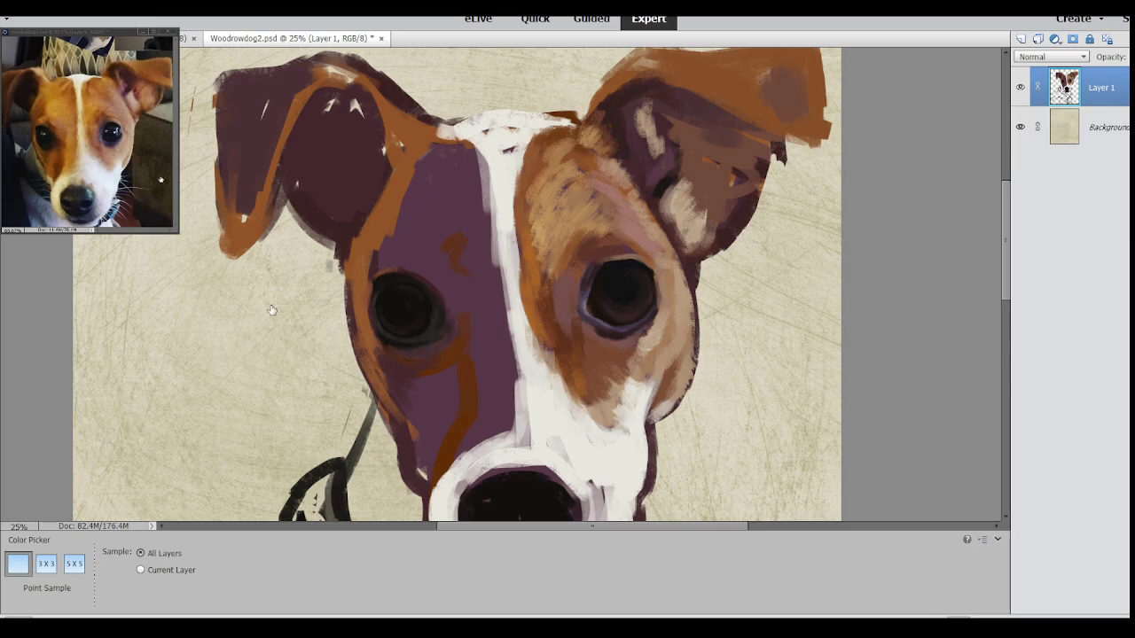
pyautogui.press('b')
pyautogui.moveTo(572, 137)
pyautogui.mouseDown()
pyautogui.moveTo(546, 162)
pyautogui.moveTo(576, 160)
pyautogui.moveTo(585, 137)
pyautogui.mouseUp()
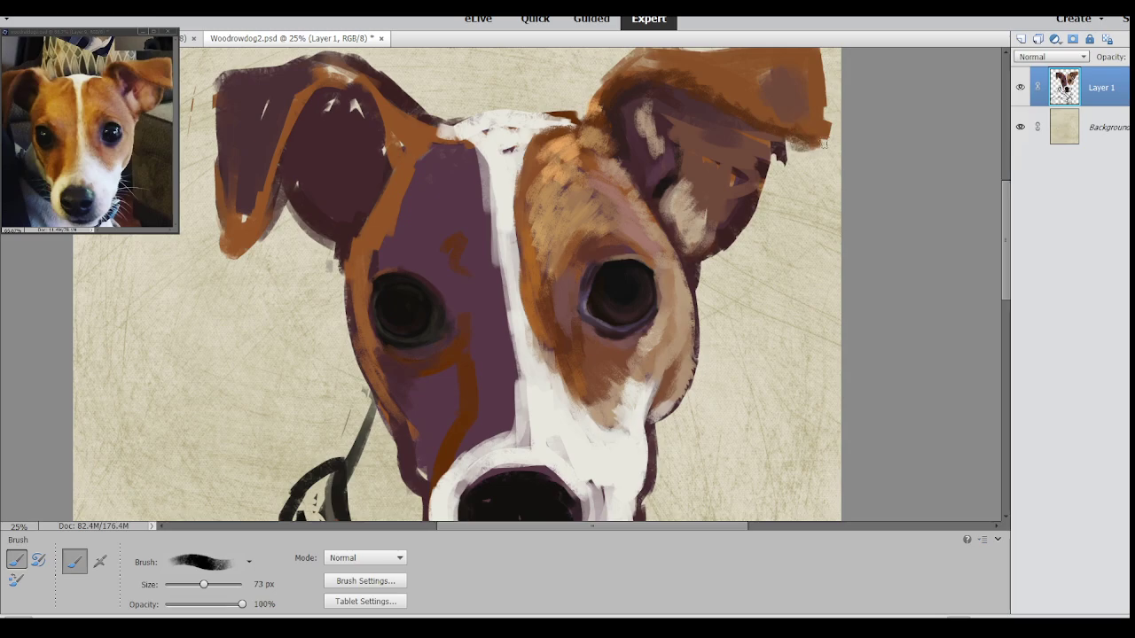
pyautogui.moveTo(788, 135); pyautogui.dragTo(824, 138)
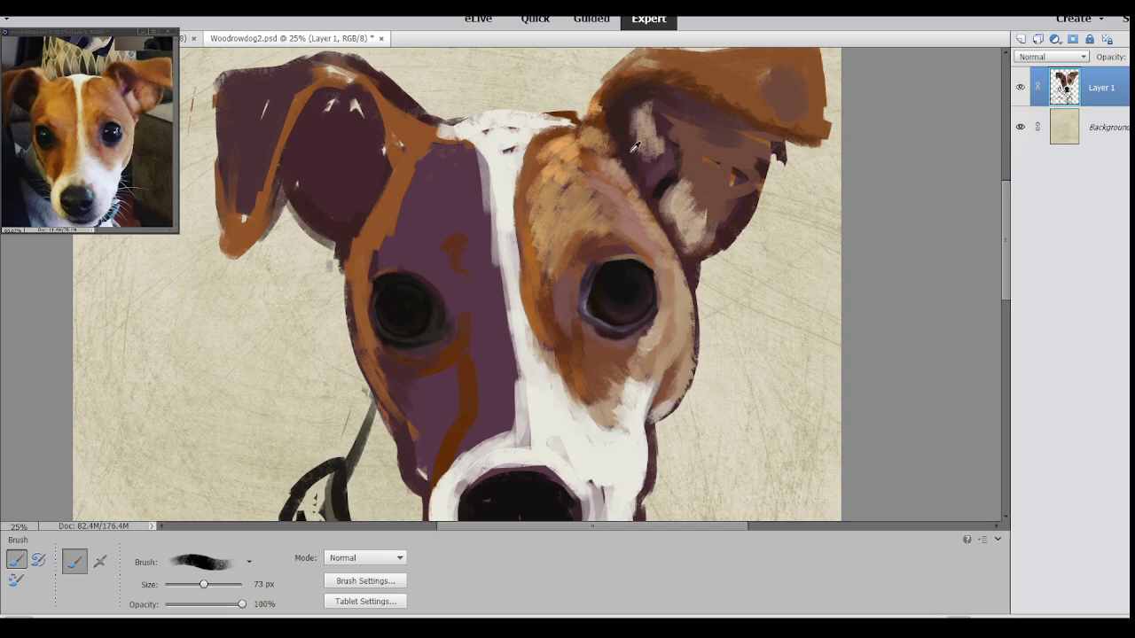
pyautogui.moveTo(623, 126)
pyautogui.mouseDown()
pyautogui.moveTo(638, 138)
pyautogui.moveTo(633, 167)
pyautogui.moveTo(615, 111)
pyautogui.moveTo(616, 135)
pyautogui.mouseUp()
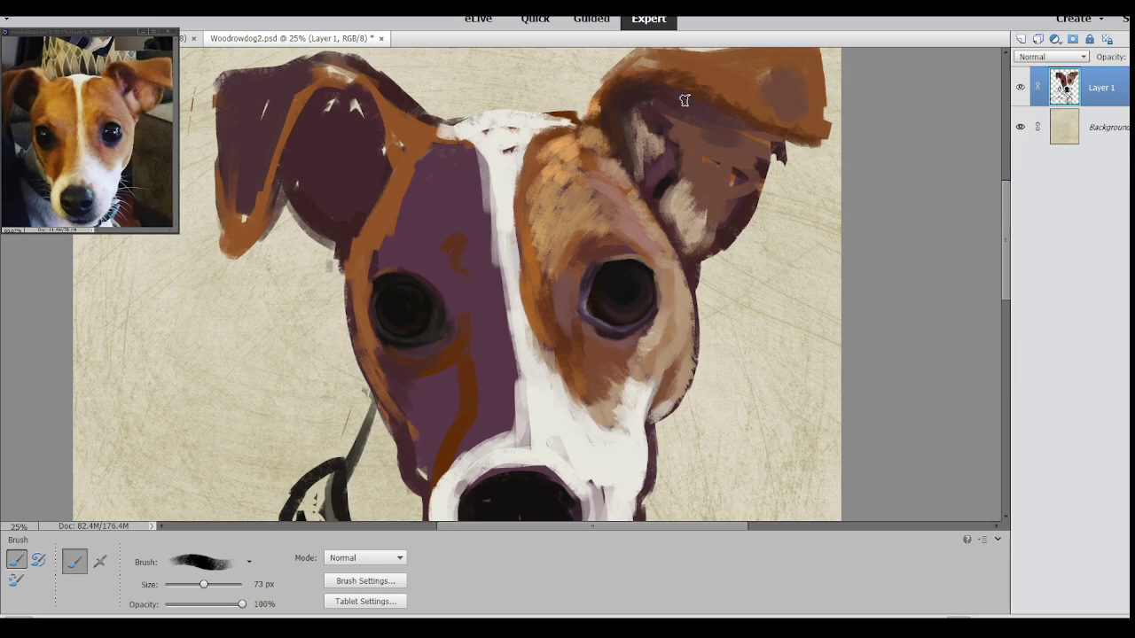
# - Deepen the upper inner right ear with purple and paint dusty pink over its outer and lower areas
pyautogui.moveTo(666, 126); pyautogui.dragTo(654, 105)
pyautogui.moveTo(695, 155)
pyautogui.mouseDown()
pyautogui.moveTo(724, 174)
pyautogui.moveTo(742, 116)
pyautogui.moveTo(727, 164)
pyautogui.moveTo(737, 116)
pyautogui.moveTo(730, 178)
pyautogui.moveTo(739, 147)
pyautogui.moveTo(749, 177)
pyautogui.moveTo(740, 203)
pyautogui.moveTo(731, 187)
pyautogui.moveTo(731, 212)
pyautogui.moveTo(750, 173)
pyautogui.mouseUp()
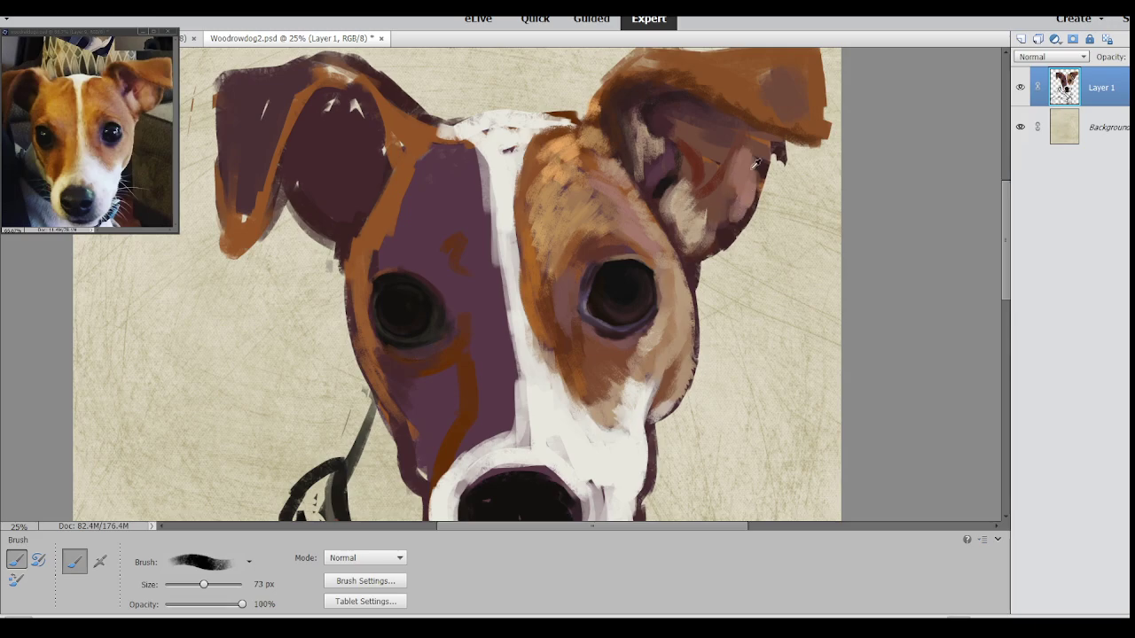
pyautogui.moveTo(768, 135)
pyautogui.mouseDown()
pyautogui.moveTo(715, 228)
pyautogui.moveTo(727, 228)
pyautogui.moveTo(718, 216)
pyautogui.moveTo(729, 205)
pyautogui.mouseUp()
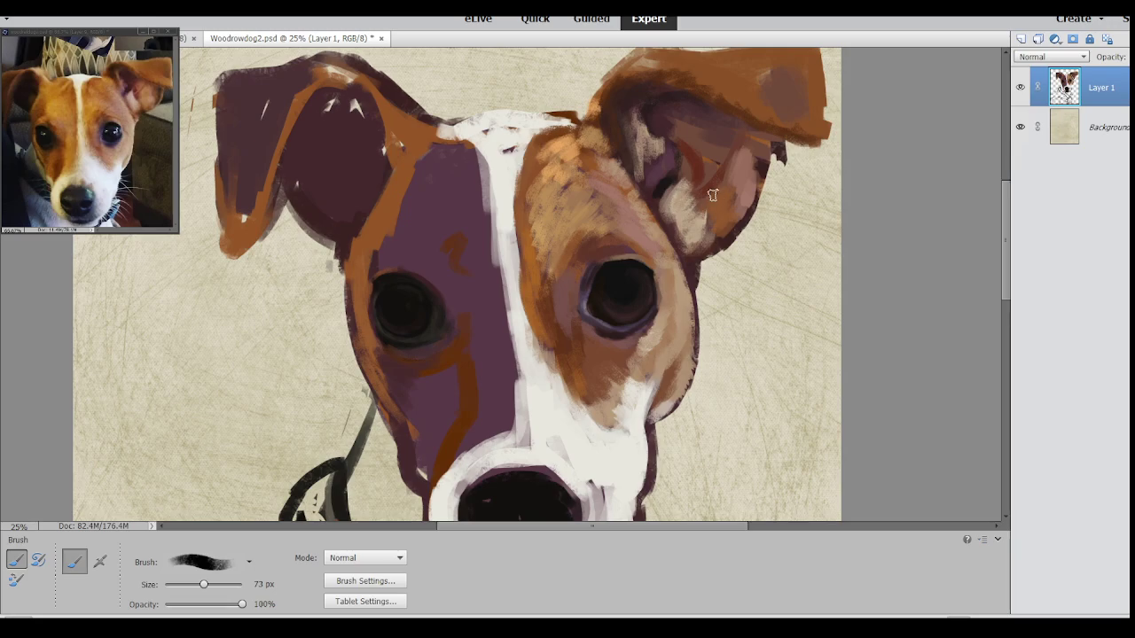
pyautogui.moveTo(709, 188)
pyautogui.mouseDown()
pyautogui.moveTo(710, 231)
pyautogui.moveTo(738, 214)
pyautogui.mouseUp()
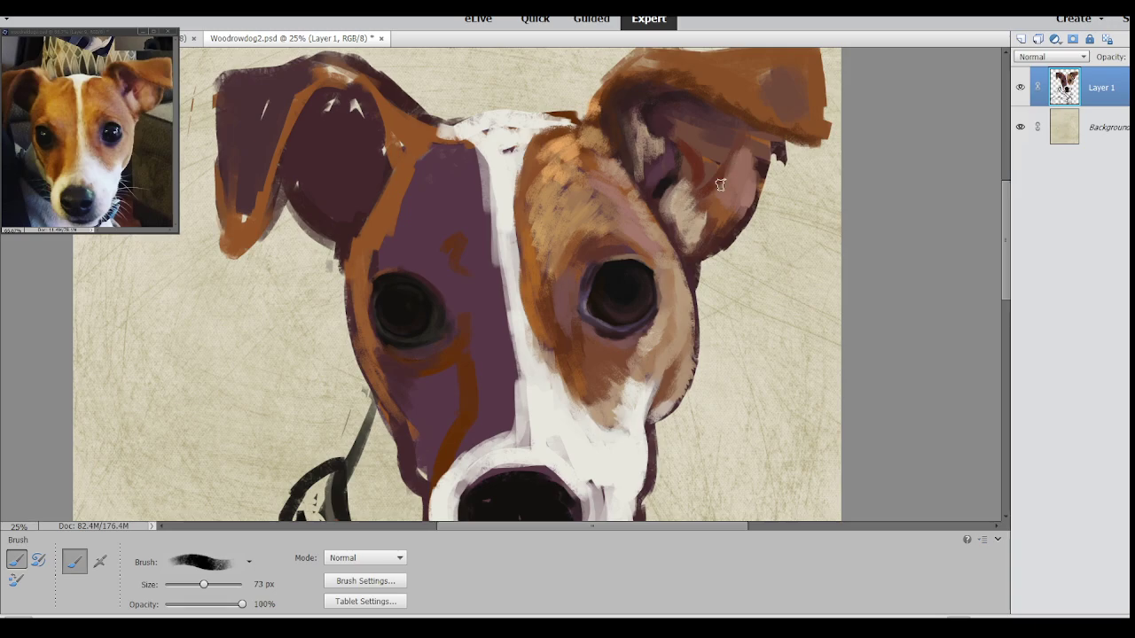
pyautogui.moveTo(710, 188); pyautogui.dragTo(722, 175)
# - Set the brush size to 37 px and paint fine pinkish-tan folds in the middle of the right inner ear
pyautogui.click(187, 585)
pyautogui.moveTo(713, 187)
pyautogui.mouseDown()
pyautogui.moveTo(726, 149)
pyautogui.moveTo(699, 189)
pyautogui.moveTo(745, 130)
pyautogui.mouseUp()
pyautogui.moveTo(701, 161)
pyautogui.mouseDown()
pyautogui.moveTo(673, 133)
pyautogui.moveTo(701, 161)
pyautogui.mouseUp()
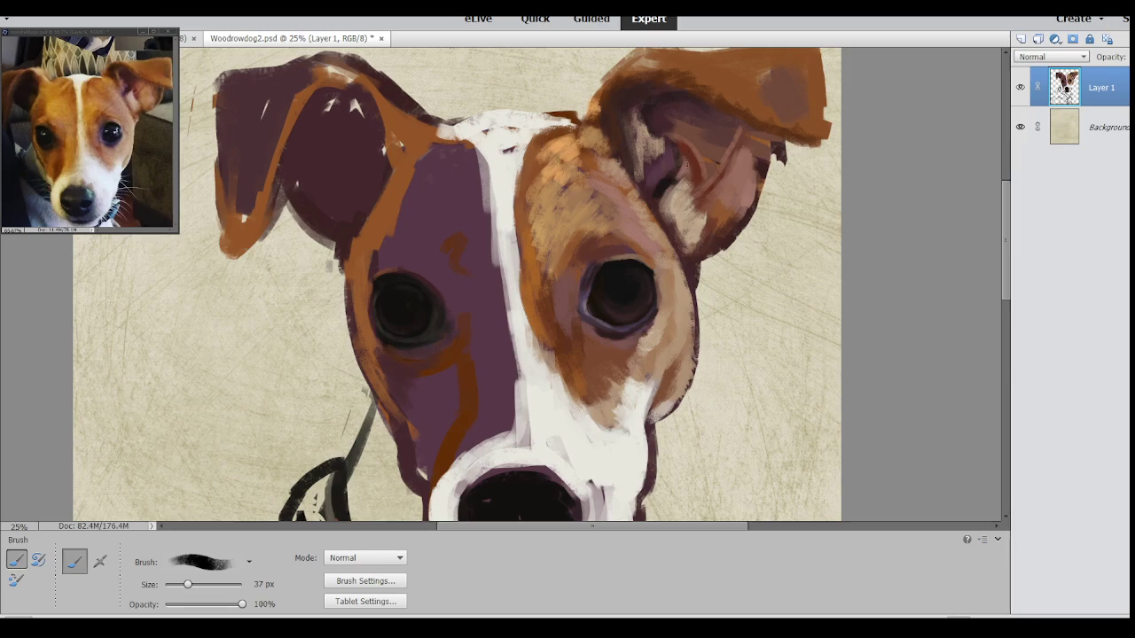
# - Enlarge the brush to 95 px and paint reddish pink across the centre of the right inner ear
pyautogui.press(']')
pyautogui.press(']')
pyautogui.press(']')
pyautogui.press(']')
pyautogui.press(']')
pyautogui.press(']')
pyautogui.press('i')
pyautogui.click(413, 315)
pyautogui.press('b')
pyautogui.moveTo(700, 139)
pyautogui.mouseDown()
pyautogui.moveTo(665, 122)
pyautogui.moveTo(690, 129)
pyautogui.moveTo(666, 109)
pyautogui.moveTo(679, 98)
pyautogui.moveTo(723, 129)
pyautogui.moveTo(701, 160)
pyautogui.moveTo(730, 98)
pyautogui.moveTo(742, 156)
pyautogui.moveTo(705, 148)
pyautogui.moveTo(736, 130)
pyautogui.moveTo(716, 151)
pyautogui.moveTo(702, 121)
pyautogui.moveTo(726, 124)
pyautogui.moveTo(709, 103)
pyautogui.moveTo(725, 152)
pyautogui.moveTo(758, 128)
pyautogui.mouseUp()
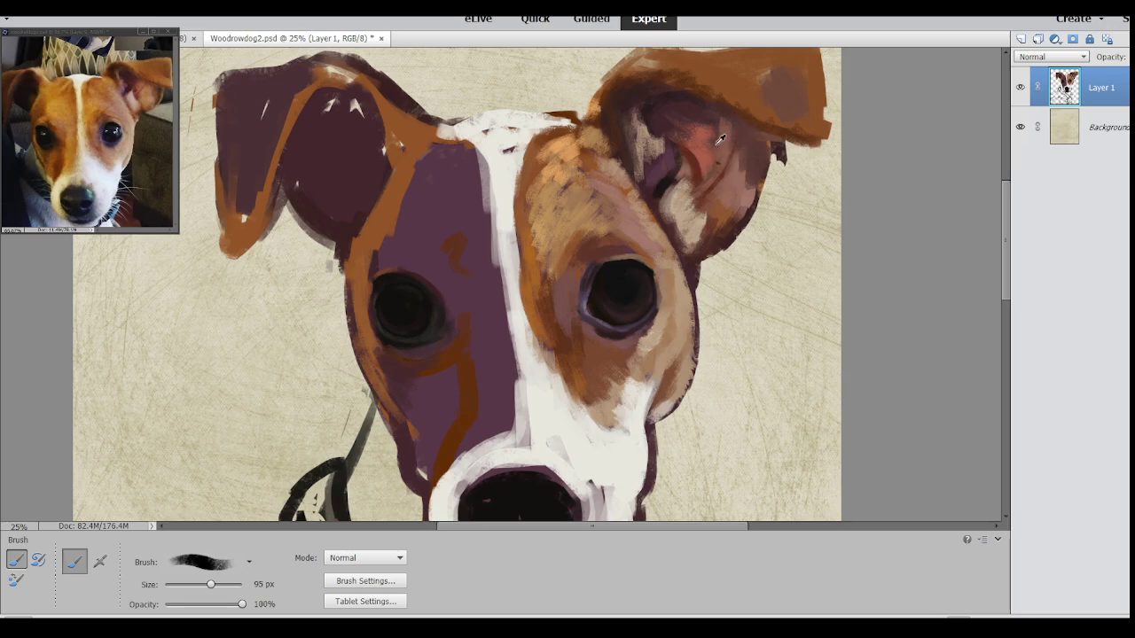
# - Refine the right inner ear and its outer edge with a 41 px brush, and erase the stray marks below the flap
pyautogui.moveTo(714, 142); pyautogui.dragTo(701, 114)
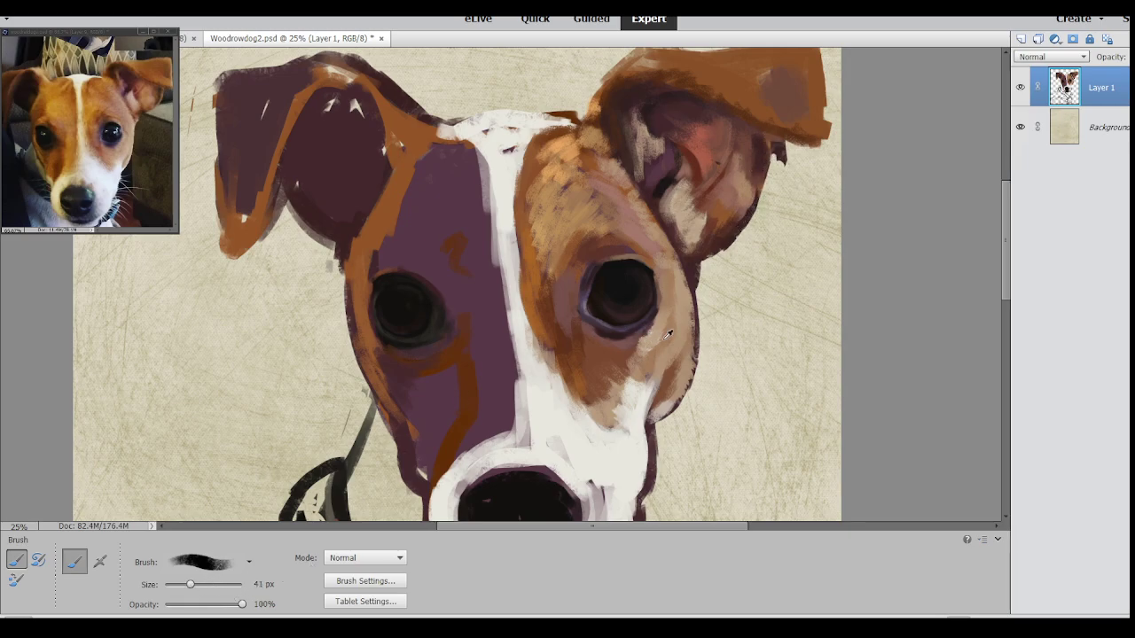
pyautogui.moveTo(766, 145); pyautogui.dragTo(764, 148)
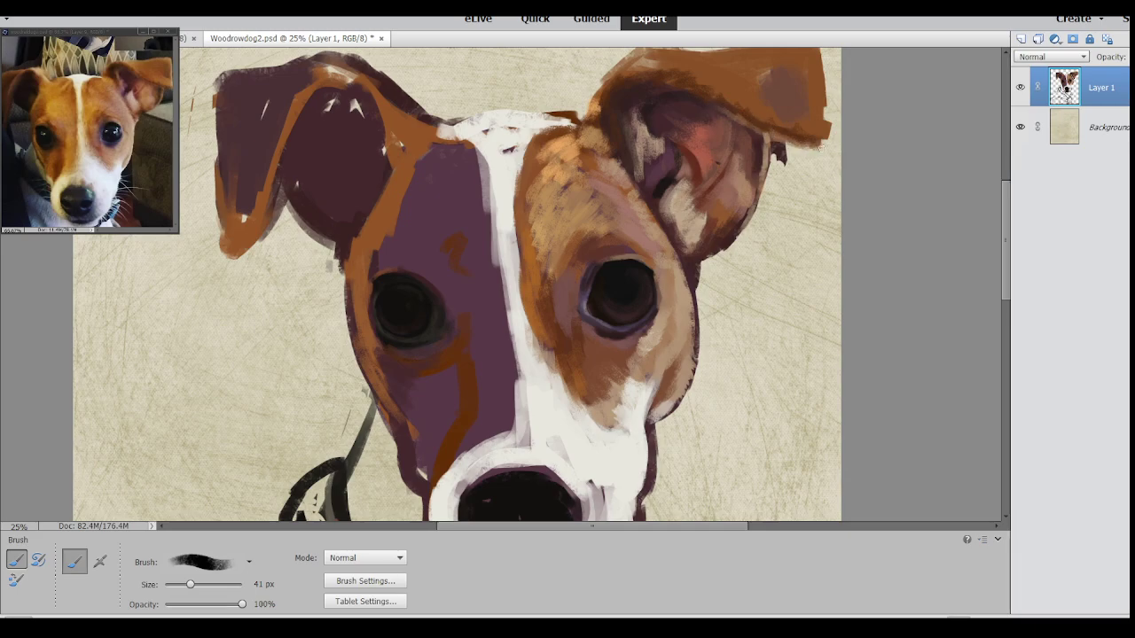
pyautogui.press('e')
pyautogui.moveTo(766, 146); pyautogui.dragTo(781, 158)
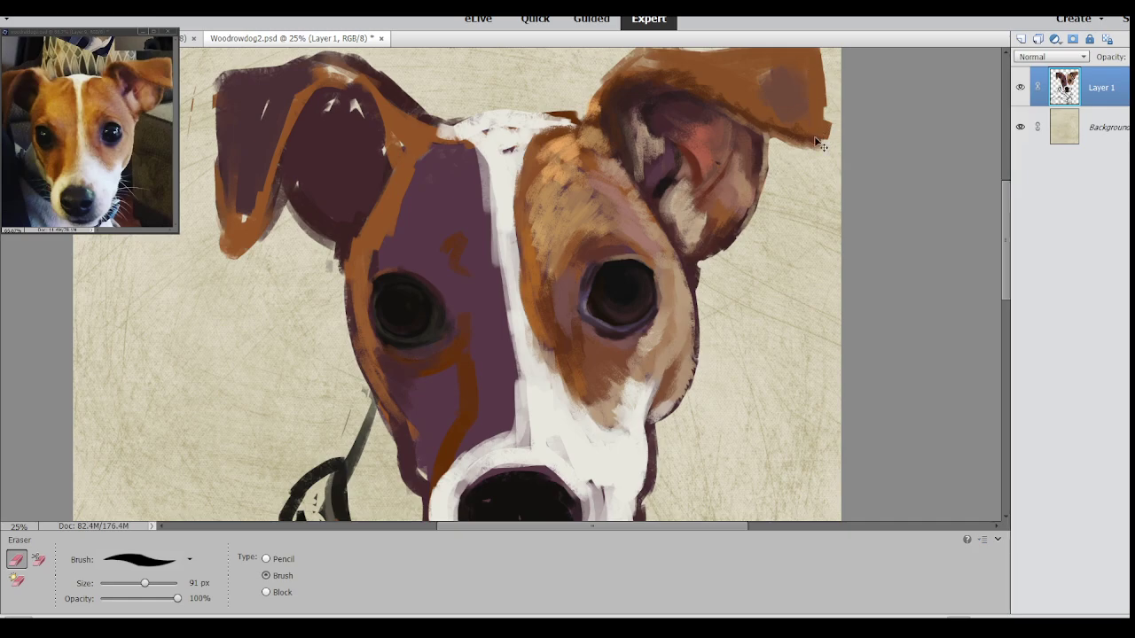
pyautogui.hotkey('ctrl', '-')
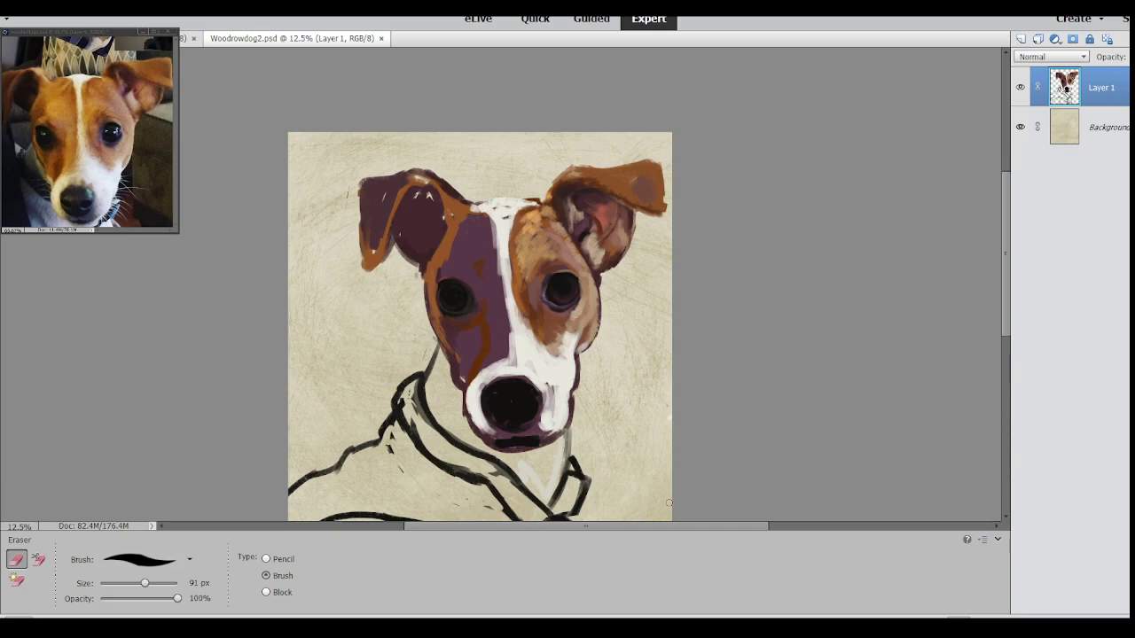
# - Set the brush to 81 px and paint light orange above the left eye and along the blaze, with reddish brown at the temple
pyautogui.press('b')
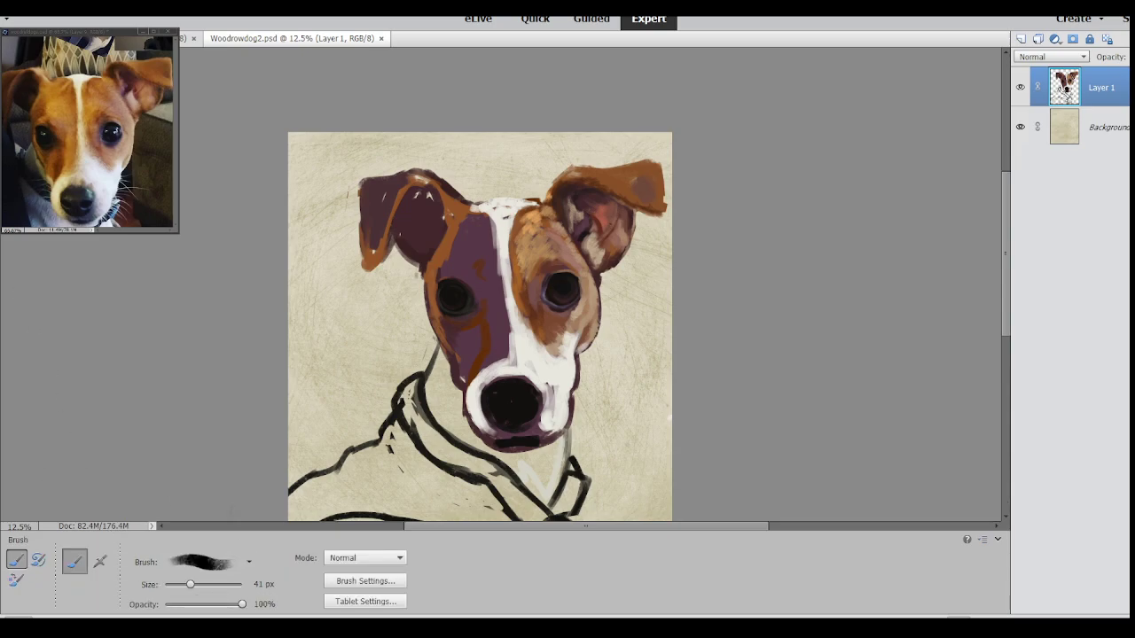
pyautogui.moveTo(197, 585); pyautogui.dragTo(212, 585)
pyautogui.scroll(1, 472, 234)
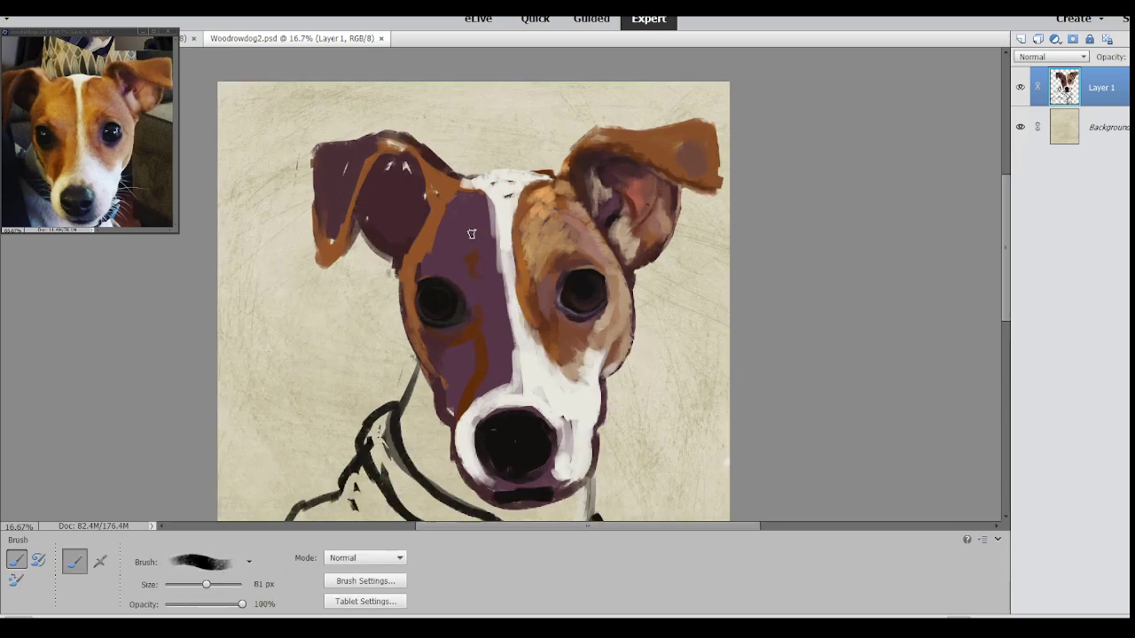
pyautogui.scroll(1, 471, 234)
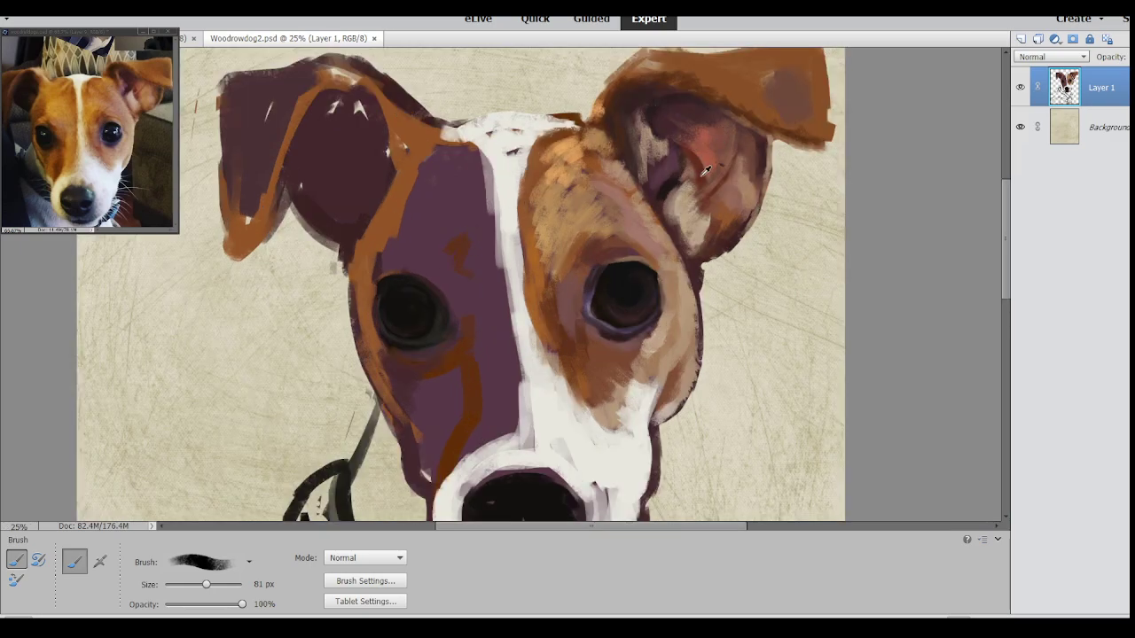
pyautogui.moveTo(393, 258)
pyautogui.mouseDown()
pyautogui.moveTo(363, 279)
pyautogui.moveTo(388, 255)
pyautogui.moveTo(384, 266)
pyautogui.moveTo(375, 251)
pyautogui.moveTo(357, 277)
pyautogui.moveTo(407, 223)
pyautogui.moveTo(377, 242)
pyautogui.moveTo(371, 262)
pyautogui.moveTo(401, 226)
pyautogui.moveTo(371, 257)
pyautogui.moveTo(417, 161)
pyautogui.moveTo(381, 241)
pyautogui.moveTo(398, 205)
pyautogui.moveTo(360, 248)
pyautogui.moveTo(407, 208)
pyautogui.moveTo(393, 215)
pyautogui.moveTo(397, 246)
pyautogui.moveTo(423, 214)
pyautogui.moveTo(396, 260)
pyautogui.moveTo(428, 254)
pyautogui.moveTo(405, 242)
pyautogui.moveTo(443, 232)
pyautogui.moveTo(439, 199)
pyautogui.moveTo(463, 245)
pyautogui.moveTo(456, 237)
pyautogui.moveTo(462, 277)
pyautogui.moveTo(452, 257)
pyautogui.moveTo(489, 299)
pyautogui.moveTo(482, 354)
pyautogui.moveTo(507, 431)
pyautogui.moveTo(502, 369)
pyautogui.moveTo(511, 433)
pyautogui.moveTo(500, 310)
pyautogui.mouseUp()
pyautogui.keyDown('alt'); pyautogui.click(563, 169); pyautogui.keyUp('alt')
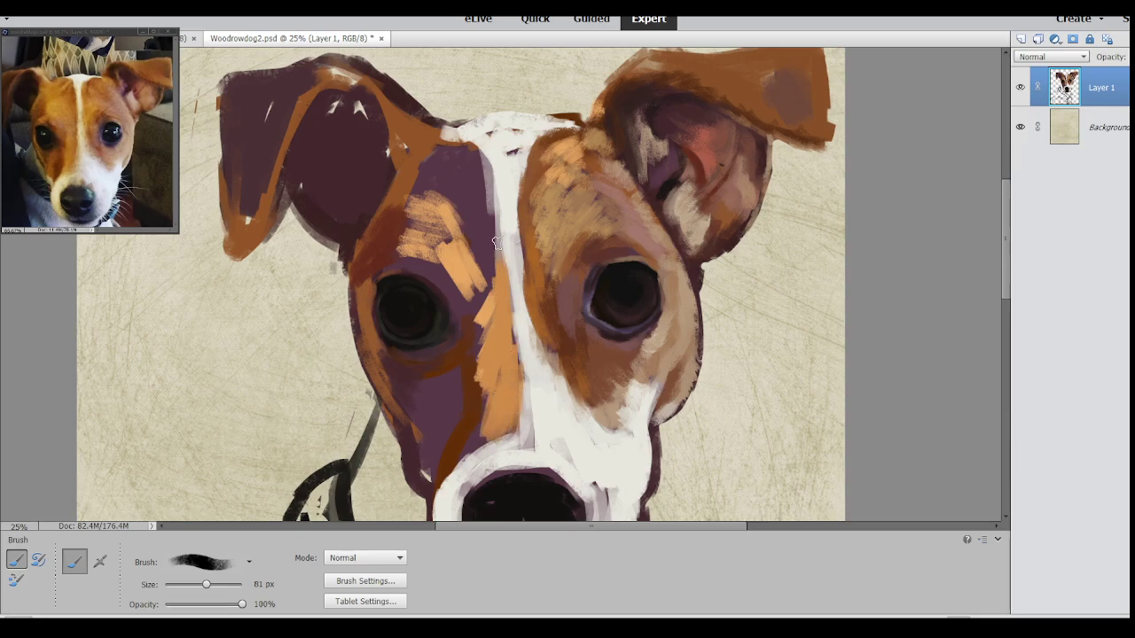
# - Extend light orange down the blaze's left edge to the muzzle, with dark brown beside it, and widen the orange above the left eye
pyautogui.moveTo(517, 313)
pyautogui.mouseDown()
pyautogui.moveTo(504, 413)
pyautogui.moveTo(507, 323)
pyautogui.moveTo(483, 441)
pyautogui.moveTo(522, 344)
pyautogui.moveTo(512, 325)
pyautogui.moveTo(477, 448)
pyautogui.moveTo(505, 329)
pyautogui.moveTo(467, 460)
pyautogui.moveTo(494, 426)
pyautogui.mouseUp()
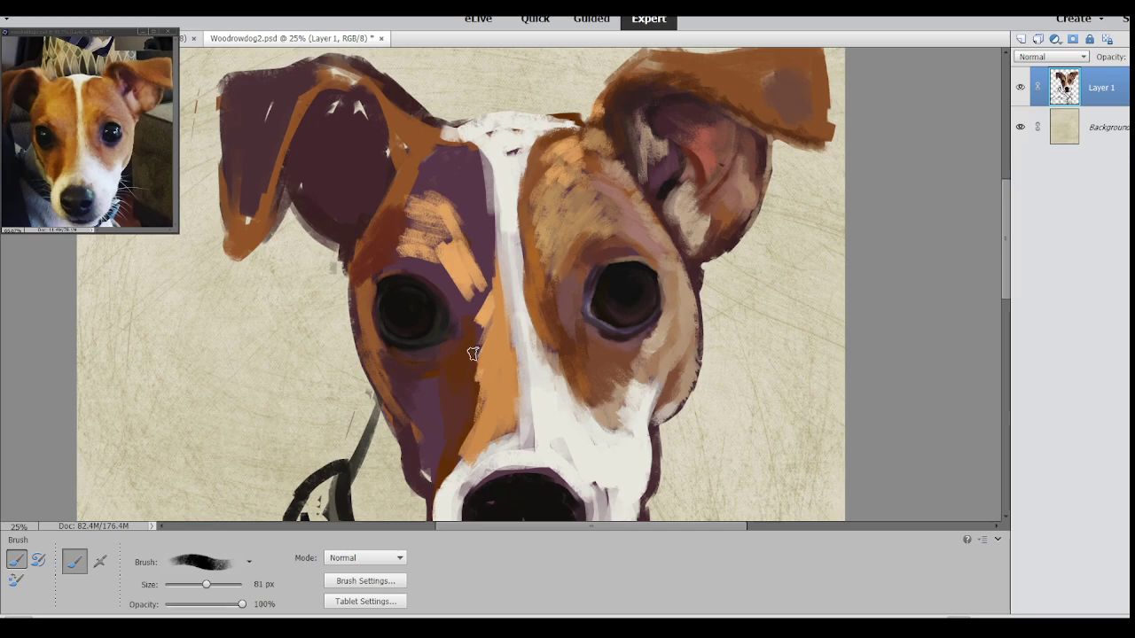
pyautogui.moveTo(476, 368); pyautogui.dragTo(459, 463)
pyautogui.moveTo(485, 340); pyautogui.dragTo(494, 394)
pyautogui.moveTo(474, 271)
pyautogui.mouseDown()
pyautogui.moveTo(479, 308)
pyautogui.moveTo(468, 211)
pyautogui.moveTo(479, 270)
pyautogui.moveTo(453, 217)
pyautogui.mouseUp()
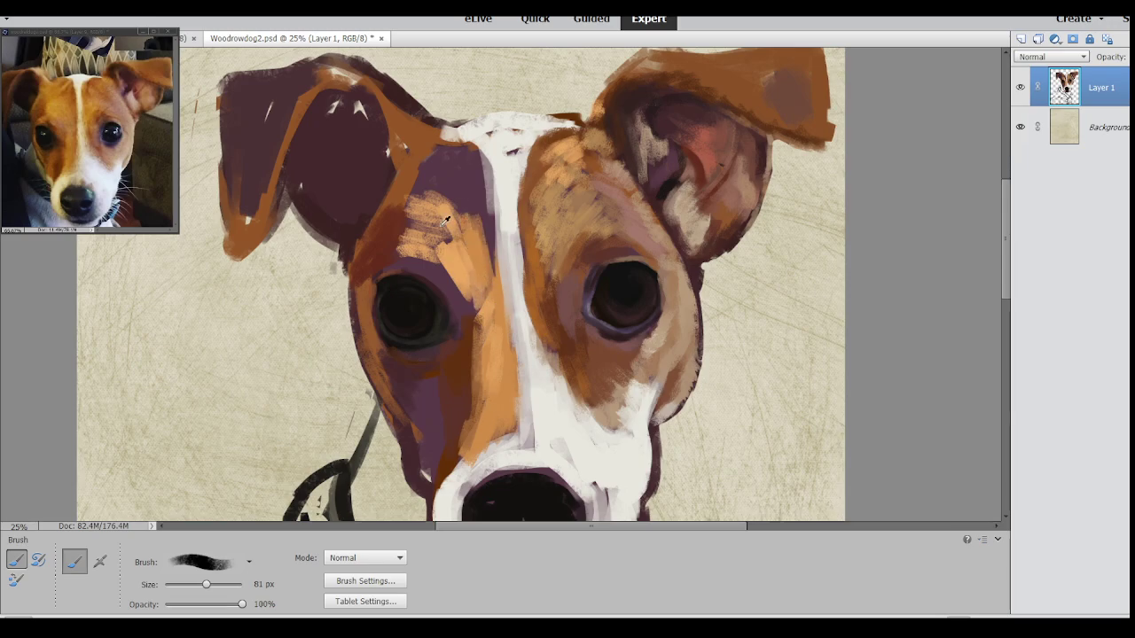
# - Cover the remaining purple on the left forehead with brown along the blaze and crown and light orange in the middle
pyautogui.moveTo(493, 273); pyautogui.dragTo(486, 177)
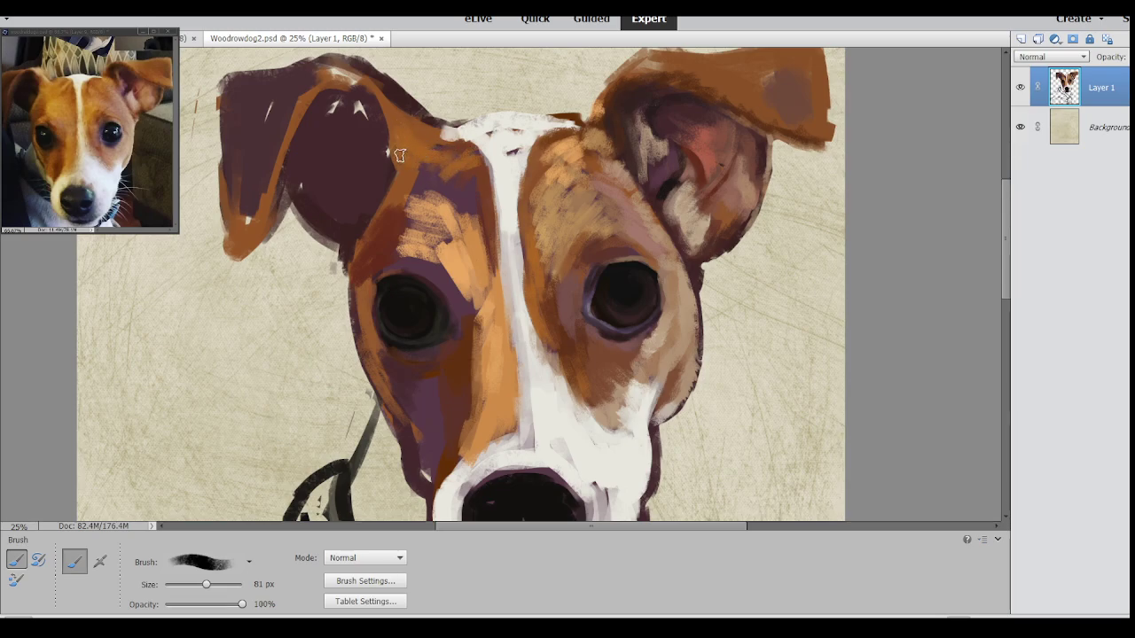
pyautogui.moveTo(427, 163)
pyautogui.mouseDown()
pyautogui.moveTo(395, 114)
pyautogui.moveTo(446, 169)
pyautogui.moveTo(456, 153)
pyautogui.moveTo(448, 169)
pyautogui.moveTo(395, 181)
pyautogui.moveTo(405, 164)
pyautogui.moveTo(366, 242)
pyautogui.moveTo(448, 170)
pyautogui.moveTo(453, 211)
pyautogui.moveTo(470, 177)
pyautogui.moveTo(475, 243)
pyautogui.mouseUp()
pyautogui.moveTo(453, 204)
pyautogui.mouseDown()
pyautogui.moveTo(404, 238)
pyautogui.moveTo(399, 257)
pyautogui.moveTo(454, 229)
pyautogui.moveTo(429, 253)
pyautogui.moveTo(431, 236)
pyautogui.moveTo(443, 275)
pyautogui.moveTo(451, 266)
pyautogui.moveTo(433, 274)
pyautogui.mouseUp()
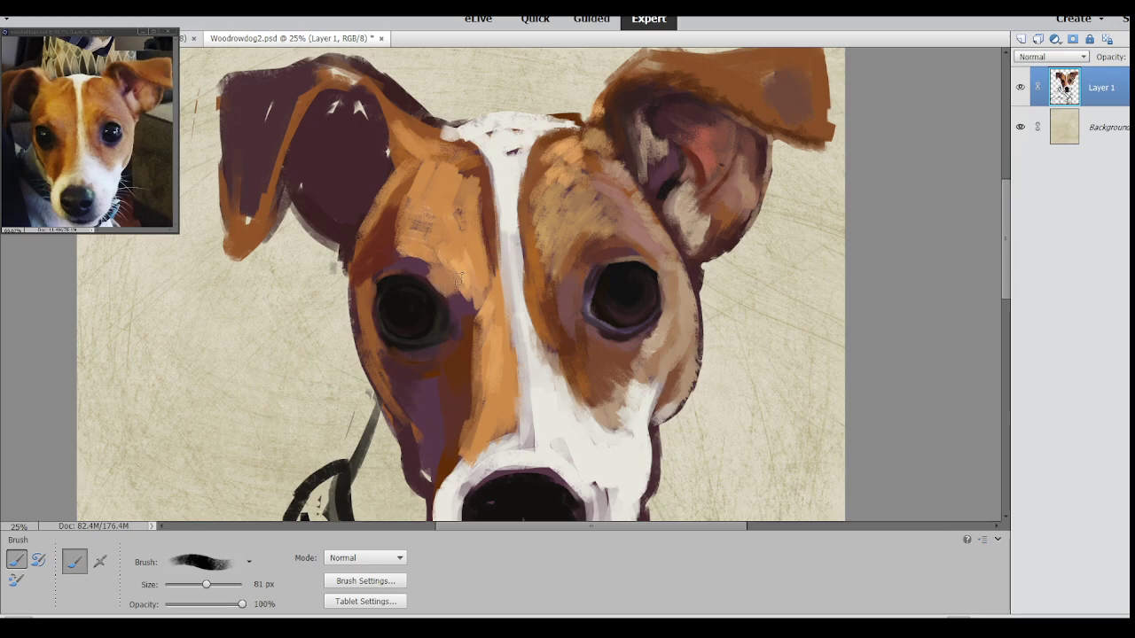
# - Paint orange-tan over the left eye's upper rim, fill the left cheek with orange-brown, and add white at its lower corner
pyautogui.moveTo(429, 257)
pyautogui.mouseDown()
pyautogui.moveTo(377, 279)
pyautogui.moveTo(415, 264)
pyautogui.moveTo(400, 268)
pyautogui.moveTo(408, 188)
pyautogui.moveTo(375, 274)
pyautogui.moveTo(408, 258)
pyautogui.mouseUp()
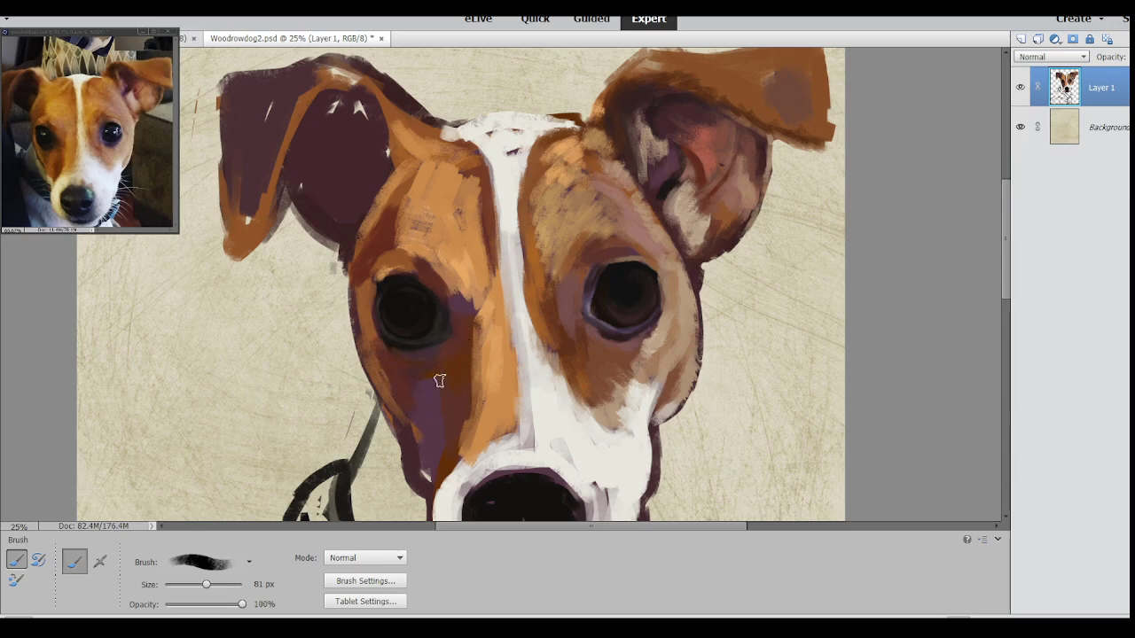
pyautogui.moveTo(424, 417)
pyautogui.mouseDown()
pyautogui.moveTo(431, 384)
pyautogui.moveTo(445, 400)
pyautogui.moveTo(427, 406)
pyautogui.moveTo(426, 432)
pyautogui.mouseUp()
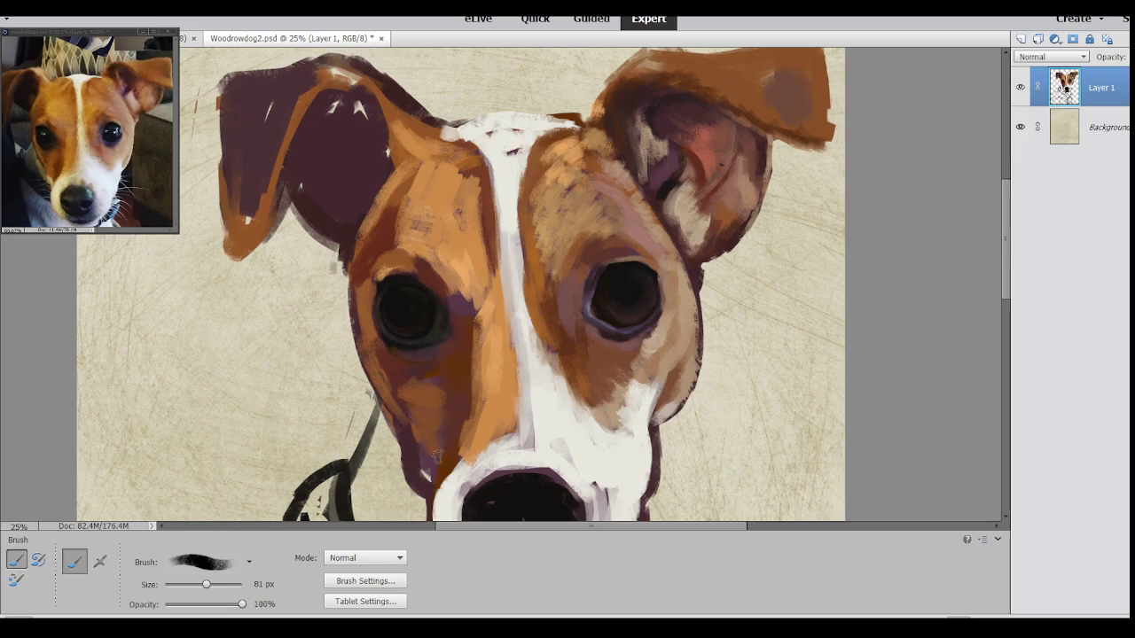
pyautogui.moveTo(420, 480)
pyautogui.mouseDown()
pyautogui.moveTo(410, 463)
pyautogui.moveTo(424, 488)
pyautogui.moveTo(428, 455)
pyautogui.mouseUp()
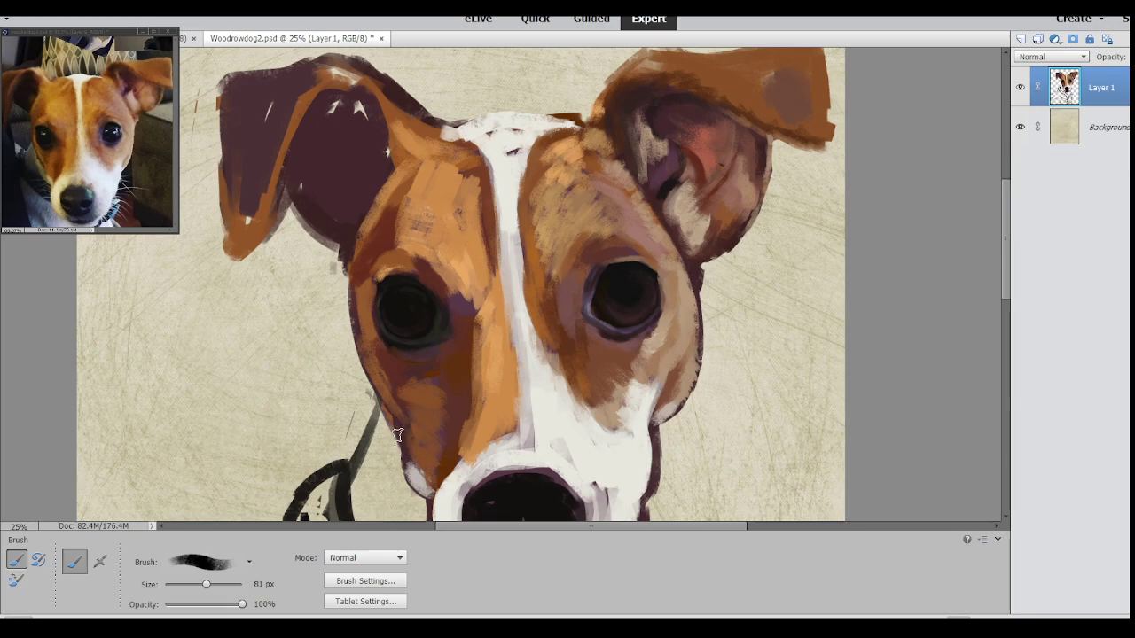
pyautogui.moveTo(388, 420); pyautogui.dragTo(402, 449)
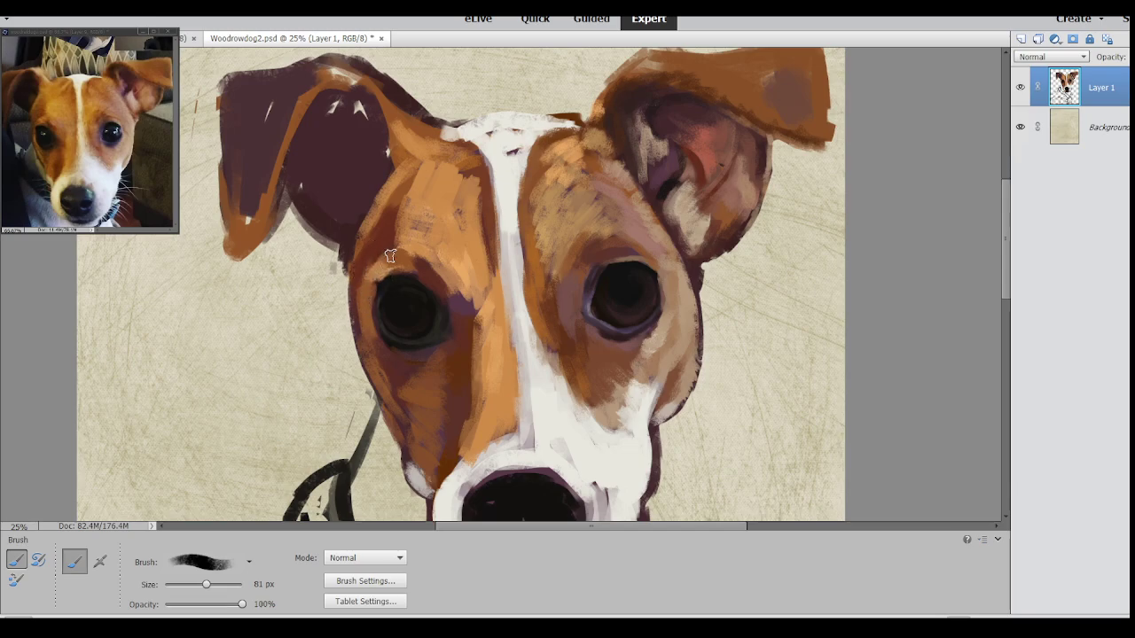
# - Blend orange and brown around the left eye and forehead, and soften the fur edges along the blaze and muzzle
pyautogui.moveTo(362, 298); pyautogui.dragTo(360, 277)
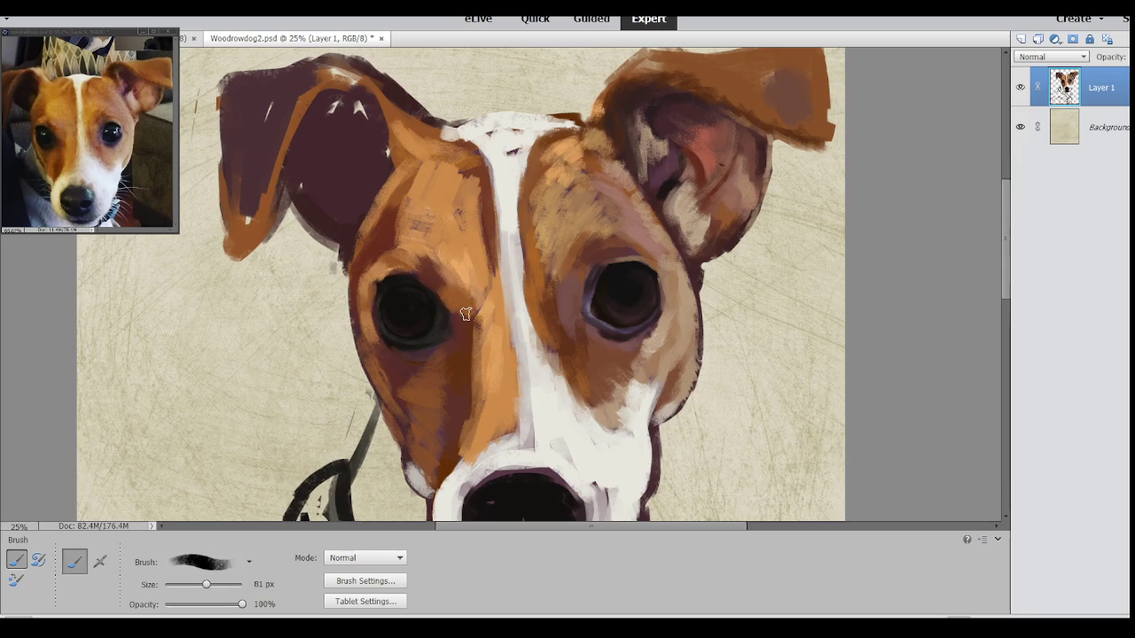
pyautogui.moveTo(443, 360); pyautogui.dragTo(448, 348)
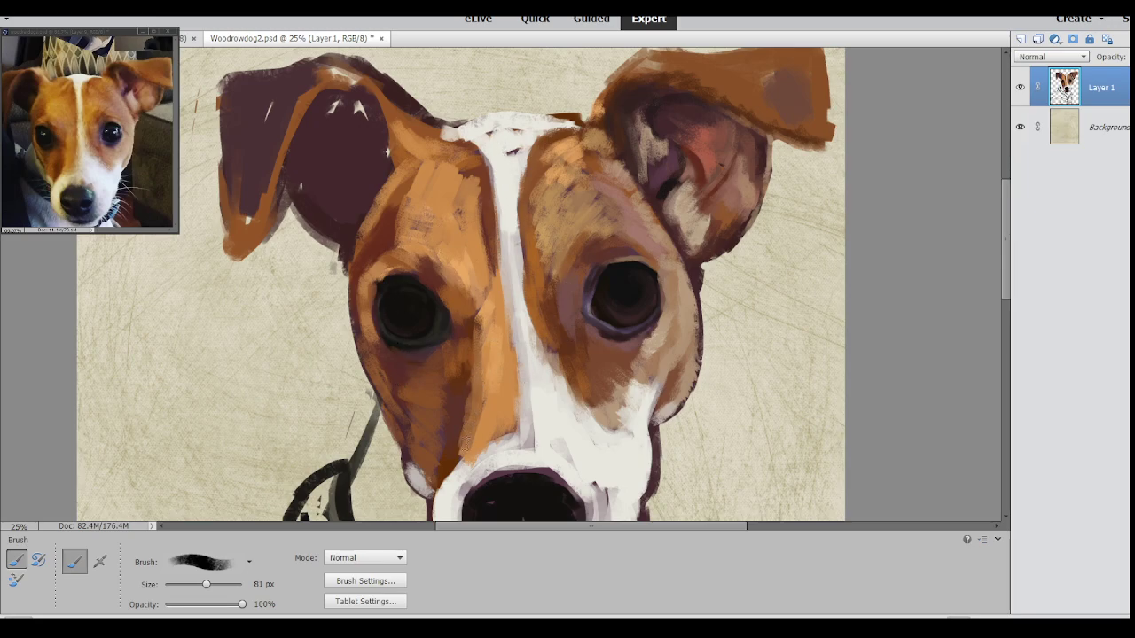
pyautogui.moveTo(461, 481); pyautogui.dragTo(444, 487)
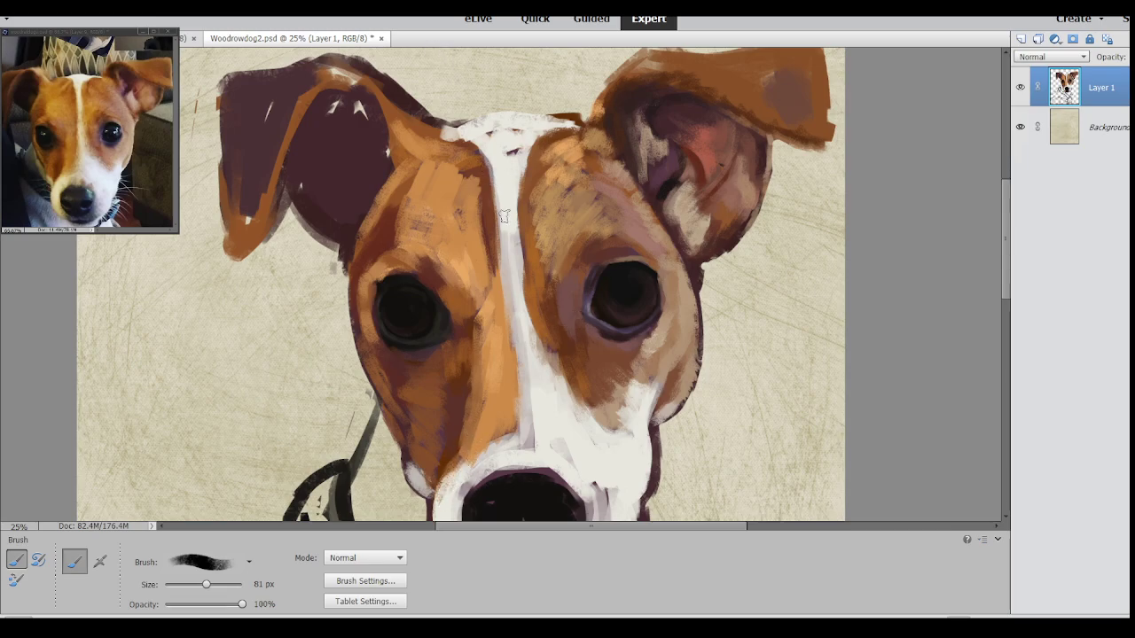
pyautogui.moveTo(490, 271); pyautogui.dragTo(490, 243)
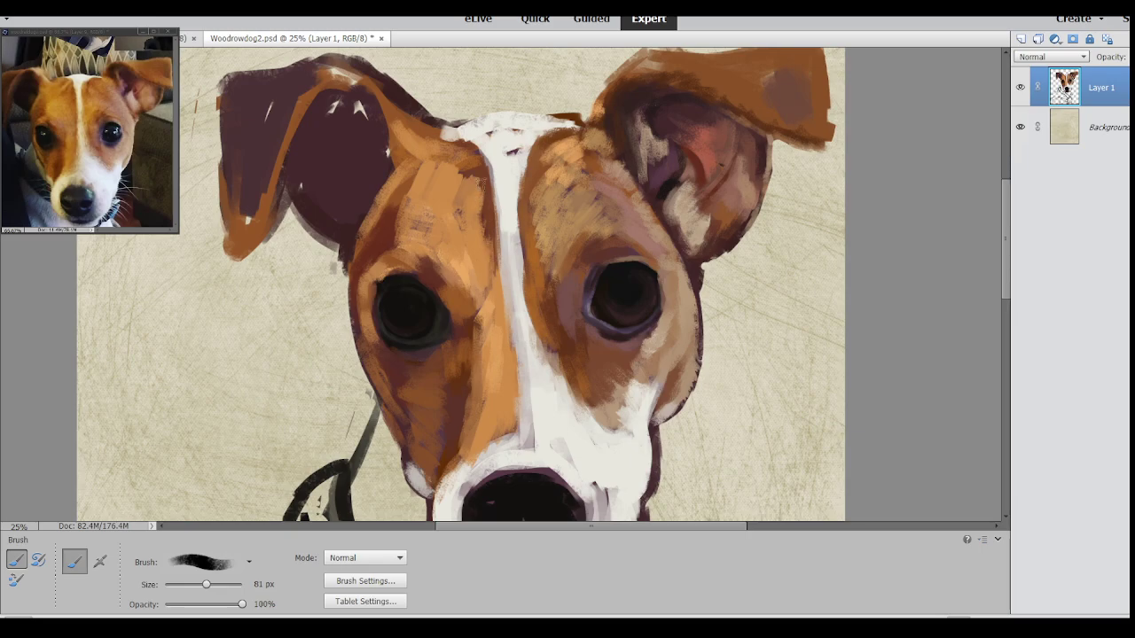
pyautogui.moveTo(457, 166); pyautogui.dragTo(460, 189)
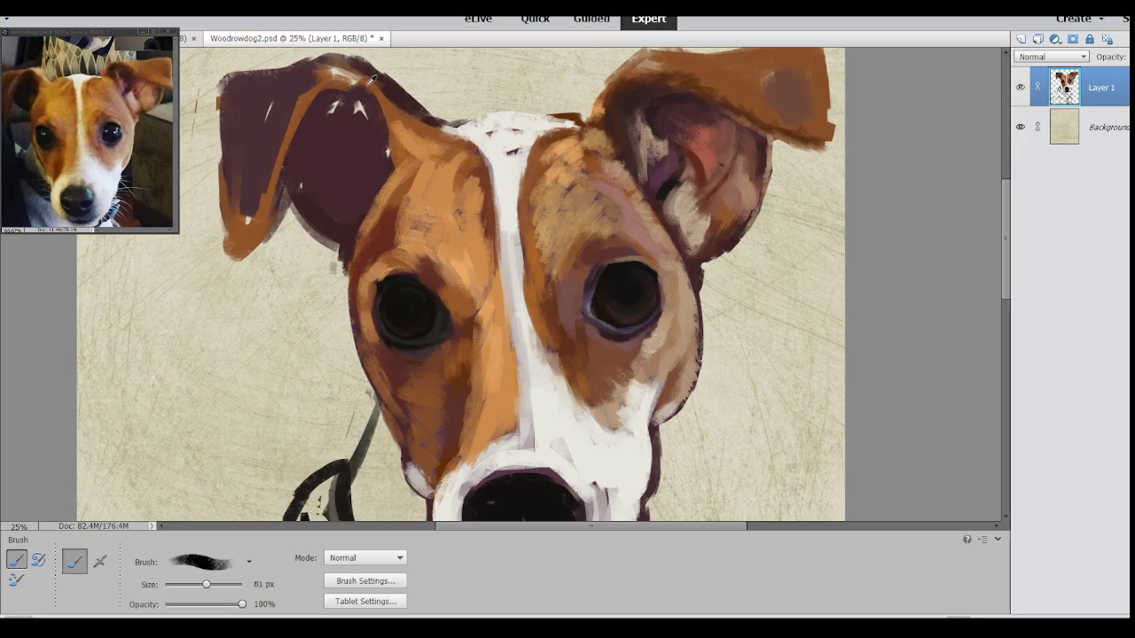
# - Paint a light tan highlight along the left ear's upper fold, darken the inner ear's edges, and save the file
pyautogui.moveTo(362, 84); pyautogui.dragTo(406, 119)
pyautogui.moveTo(367, 73)
pyautogui.mouseDown()
pyautogui.moveTo(433, 124)
pyautogui.moveTo(337, 66)
pyautogui.moveTo(388, 91)
pyautogui.mouseUp()
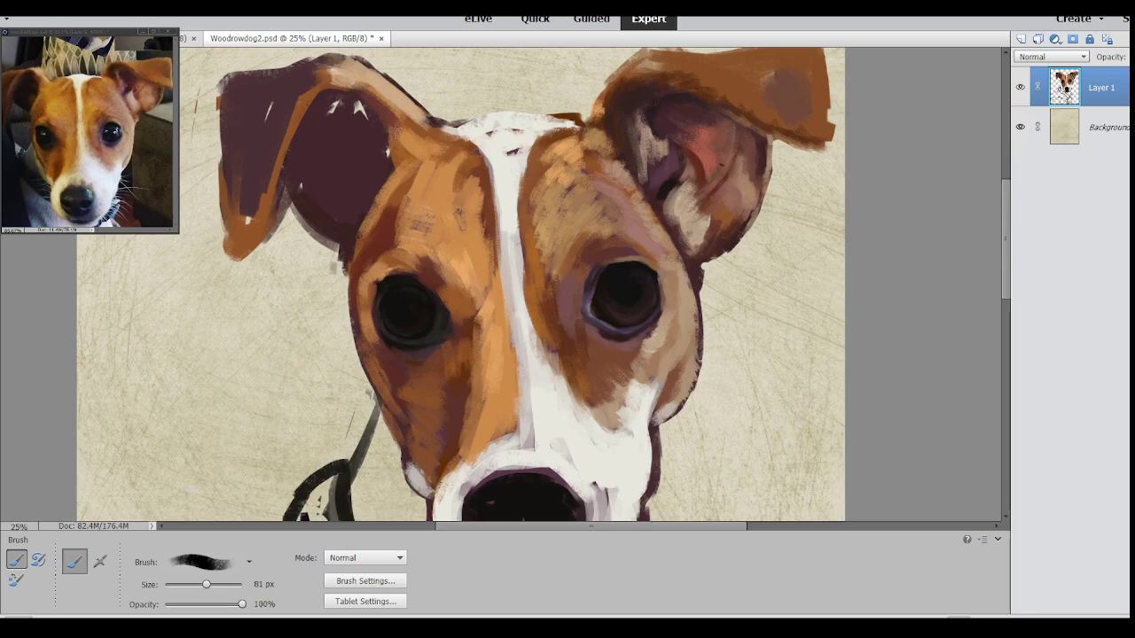
pyautogui.moveTo(386, 151)
pyautogui.mouseDown()
pyautogui.moveTo(349, 93)
pyautogui.moveTo(386, 126)
pyautogui.moveTo(377, 124)
pyautogui.moveTo(389, 166)
pyautogui.moveTo(367, 200)
pyautogui.mouseUp()
pyautogui.moveTo(337, 105); pyautogui.dragTo(332, 101)
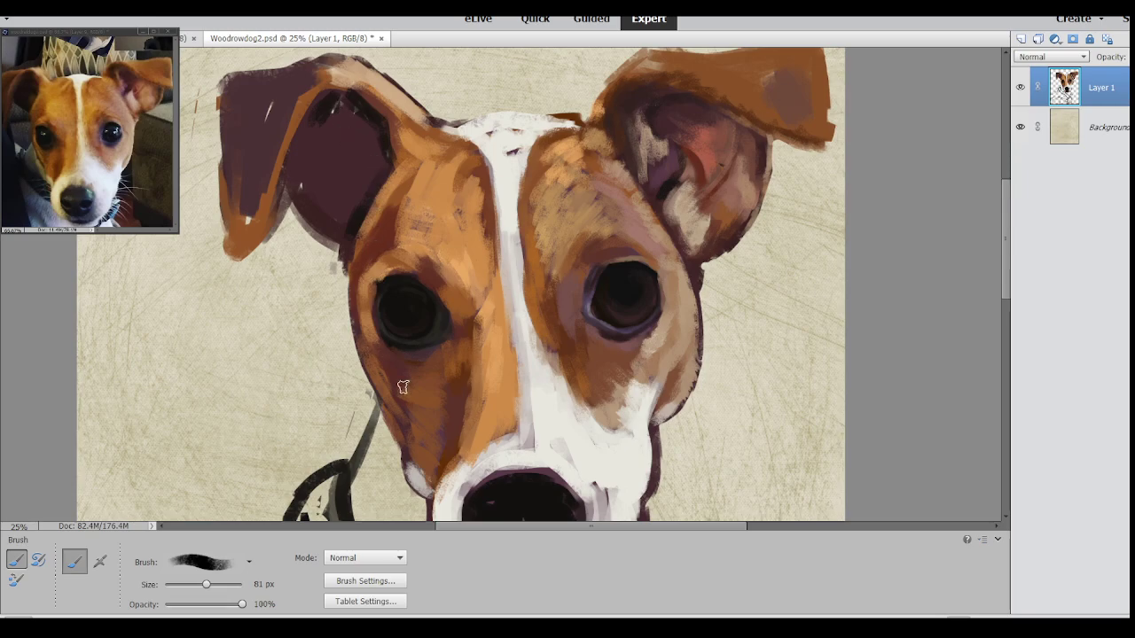
pyautogui.hotkey('ctrl', 's')
# - Reposition the reference photo to show the left ear, and paint dark and orange-brown fur over the left ear flap's purple
pyautogui.hotkey('ctrl', '-')
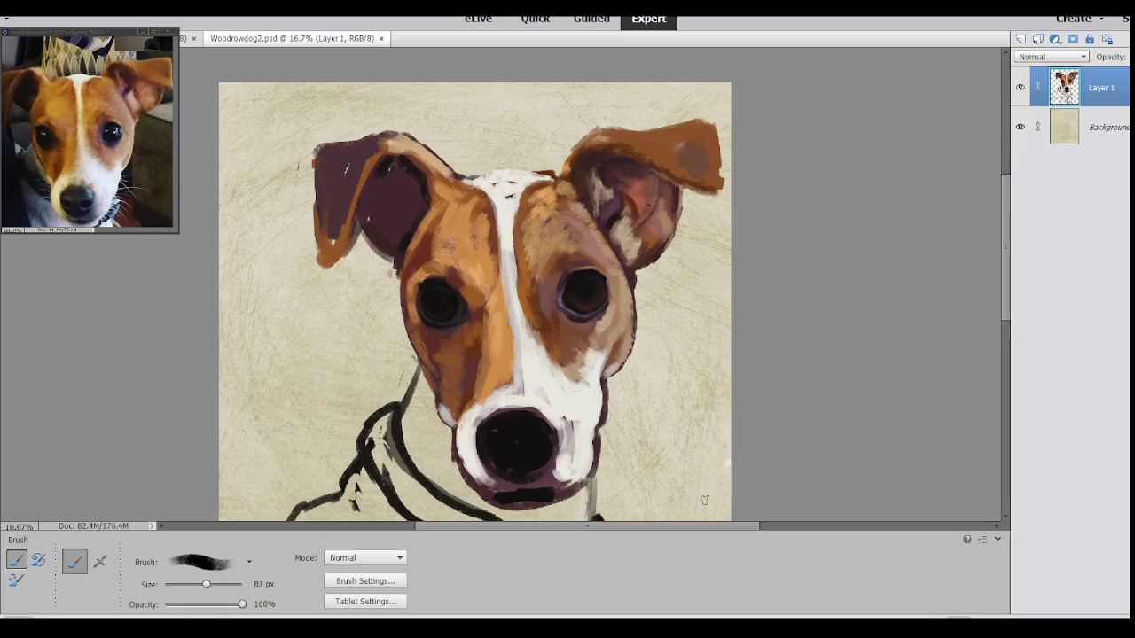
pyautogui.moveTo(705, 498); pyautogui.dragTo(757, 491)
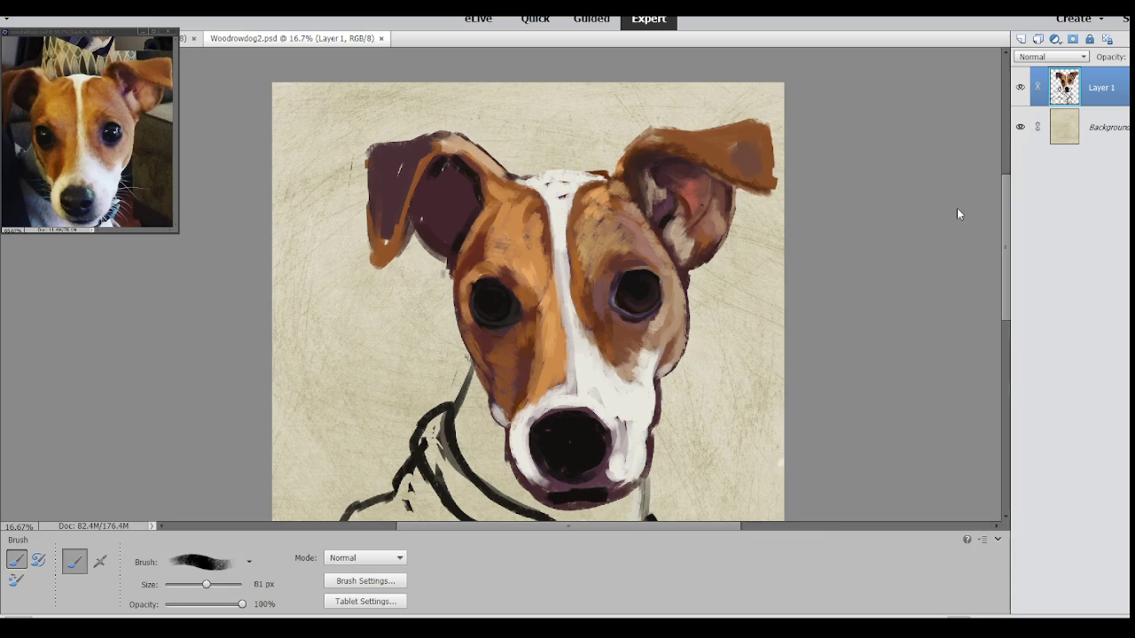
pyautogui.hotkey('ctrl', '=')
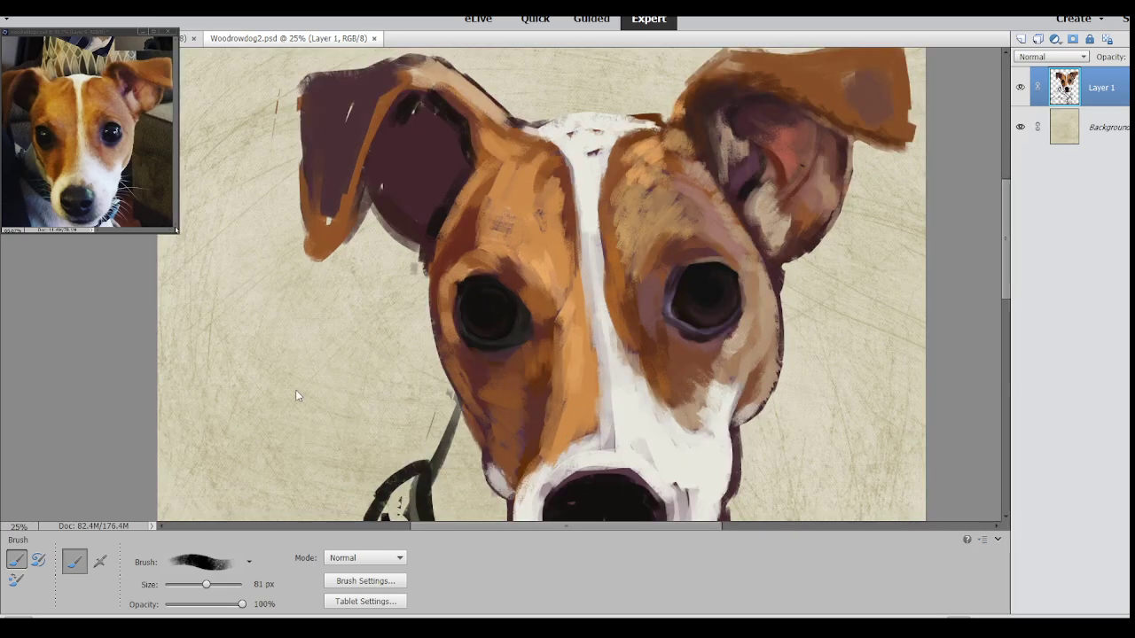
pyautogui.moveTo(303, 372); pyautogui.dragTo(282, 359)
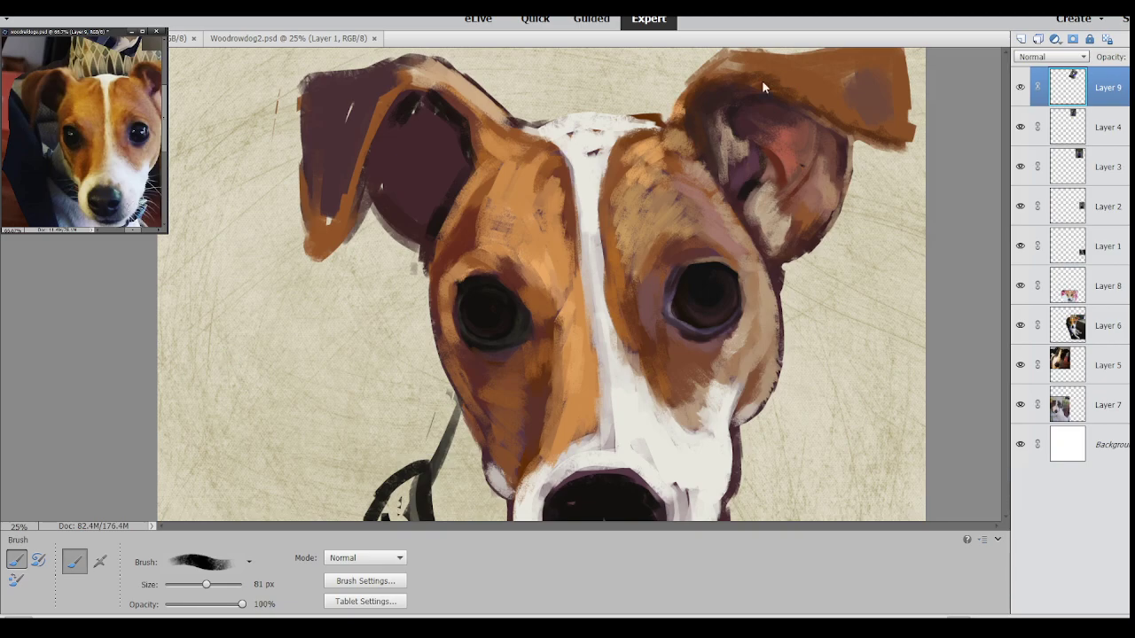
pyautogui.click(330, 216)
pyautogui.moveTo(331, 216)
pyautogui.mouseDown()
pyautogui.moveTo(320, 162)
pyautogui.moveTo(327, 209)
pyautogui.moveTo(367, 119)
pyautogui.moveTo(375, 182)
pyautogui.moveTo(331, 195)
pyautogui.moveTo(327, 187)
pyautogui.moveTo(352, 83)
pyautogui.moveTo(408, 112)
pyautogui.moveTo(331, 171)
pyautogui.moveTo(354, 105)
pyautogui.mouseUp()
pyautogui.click(332, 189)
pyautogui.moveTo(334, 157)
pyautogui.mouseDown()
pyautogui.moveTo(365, 89)
pyautogui.moveTo(333, 182)
pyautogui.moveTo(329, 86)
pyautogui.moveTo(329, 218)
pyautogui.moveTo(316, 175)
pyautogui.moveTo(311, 185)
pyautogui.moveTo(313, 129)
pyautogui.moveTo(311, 208)
pyautogui.moveTo(306, 89)
pyautogui.mouseUp()
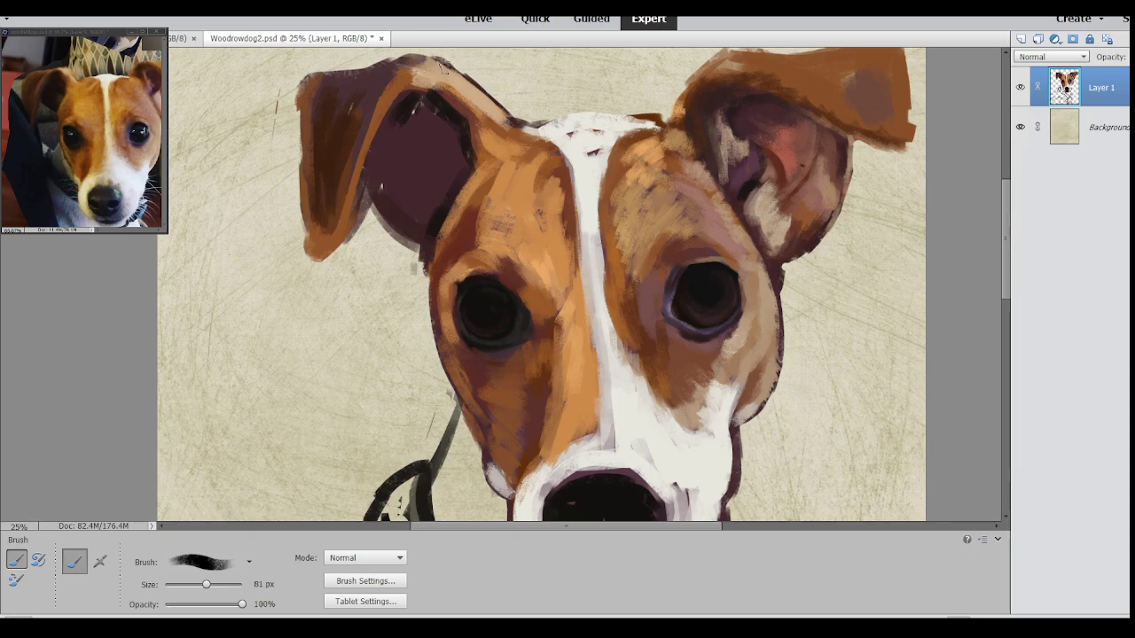
# - Extend orange-brown over the top of the left ear's fold and paint dark brown beneath it around the inner ear
pyautogui.moveTo(413, 62)
pyautogui.mouseDown()
pyautogui.moveTo(463, 101)
pyautogui.moveTo(425, 80)
pyautogui.moveTo(431, 89)
pyautogui.moveTo(414, 83)
pyautogui.moveTo(460, 96)
pyautogui.moveTo(413, 85)
pyautogui.moveTo(454, 88)
pyautogui.moveTo(364, 109)
pyautogui.moveTo(338, 135)
pyautogui.moveTo(446, 89)
pyautogui.moveTo(438, 81)
pyautogui.moveTo(452, 56)
pyautogui.moveTo(436, 81)
pyautogui.moveTo(444, 78)
pyautogui.moveTo(398, 97)
pyautogui.mouseUp()
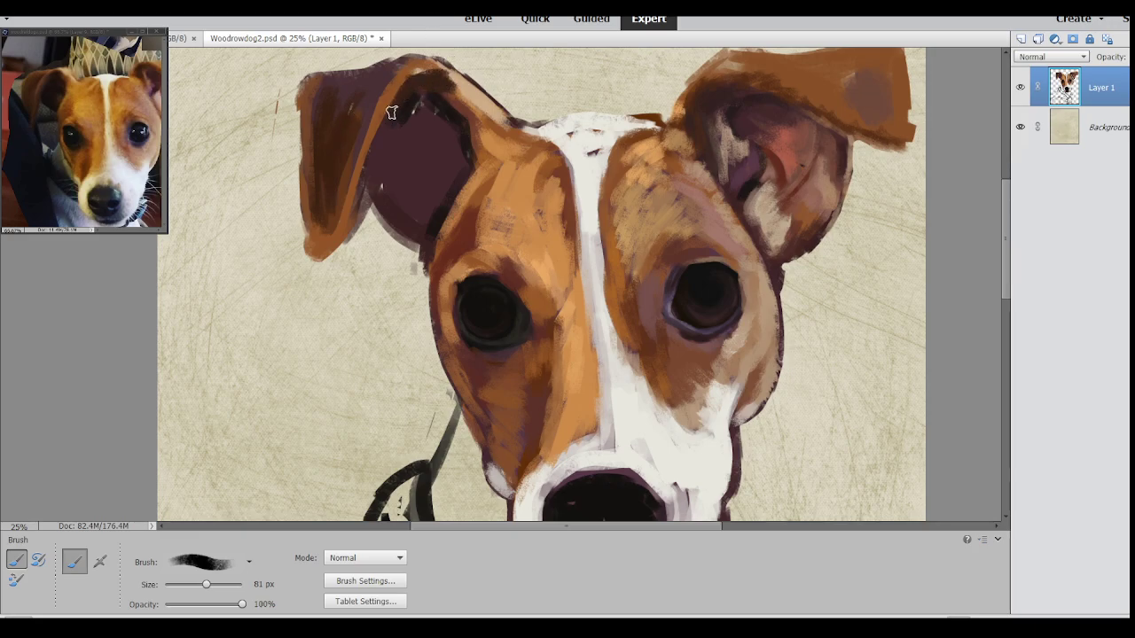
pyautogui.moveTo(375, 157); pyautogui.dragTo(370, 187)
pyautogui.moveTo(403, 116)
pyautogui.mouseDown()
pyautogui.moveTo(378, 154)
pyautogui.moveTo(430, 77)
pyautogui.moveTo(461, 74)
pyautogui.moveTo(432, 78)
pyautogui.moveTo(456, 84)
pyautogui.moveTo(476, 119)
pyautogui.mouseUp()
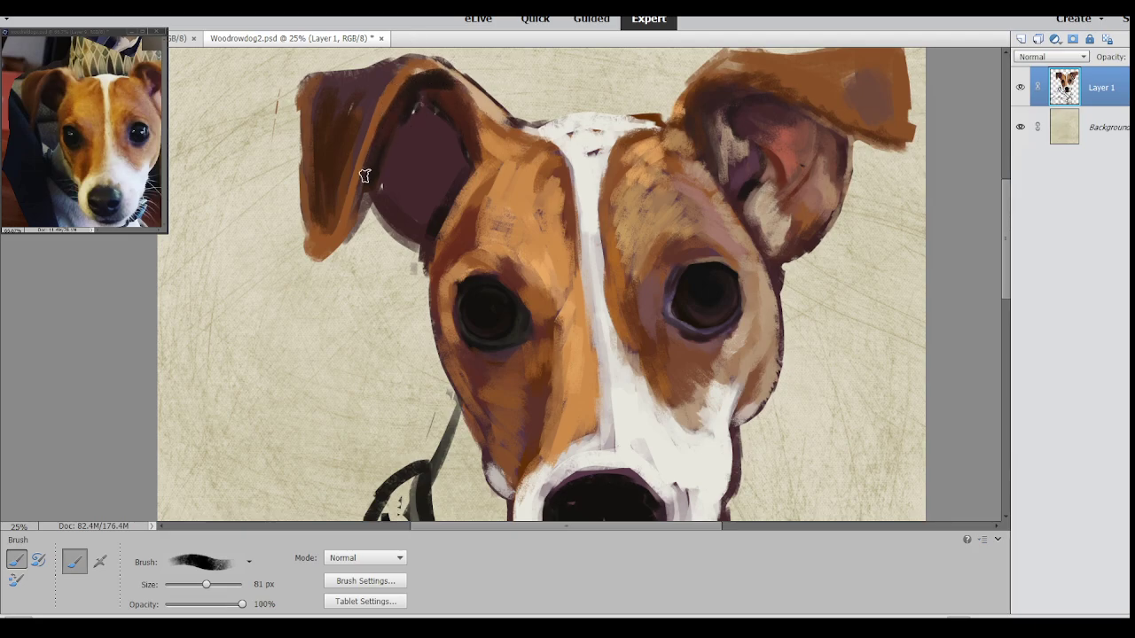
# - Fill the left inner ear with near-black brown down to the head, and refine the flap's inner edge
pyautogui.moveTo(411, 102); pyautogui.dragTo(378, 175)
pyautogui.moveTo(428, 101); pyautogui.dragTo(463, 164)
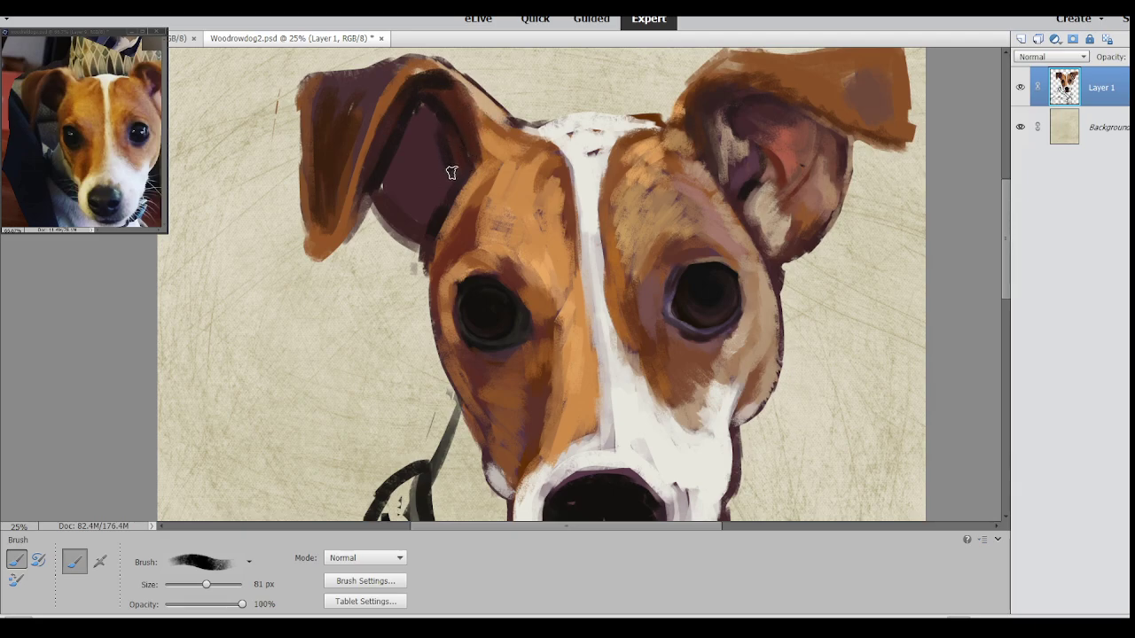
pyautogui.moveTo(419, 107)
pyautogui.mouseDown()
pyautogui.moveTo(383, 182)
pyautogui.moveTo(408, 233)
pyautogui.moveTo(378, 197)
pyautogui.moveTo(390, 209)
pyautogui.moveTo(393, 173)
pyautogui.moveTo(408, 204)
pyautogui.moveTo(403, 152)
pyautogui.moveTo(423, 167)
pyautogui.moveTo(433, 127)
pyautogui.moveTo(442, 171)
pyautogui.moveTo(429, 206)
pyautogui.mouseUp()
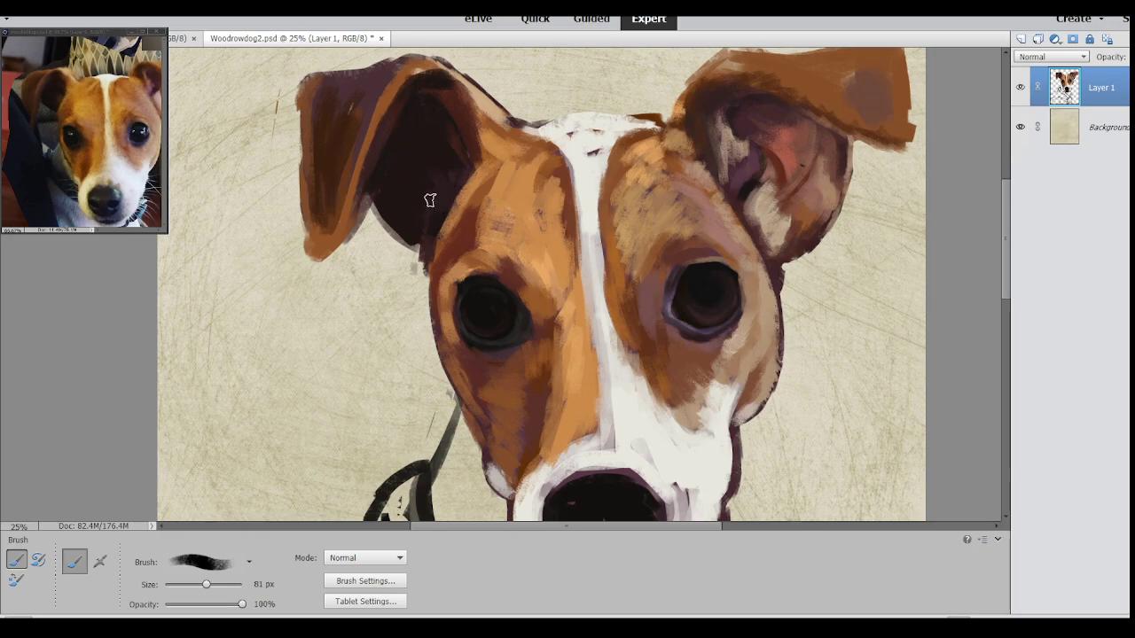
pyautogui.moveTo(418, 229); pyautogui.dragTo(422, 257)
pyautogui.moveTo(373, 137)
pyautogui.mouseDown()
pyautogui.moveTo(347, 226)
pyautogui.moveTo(372, 170)
pyautogui.moveTo(355, 222)
pyautogui.moveTo(329, 254)
pyautogui.mouseUp()
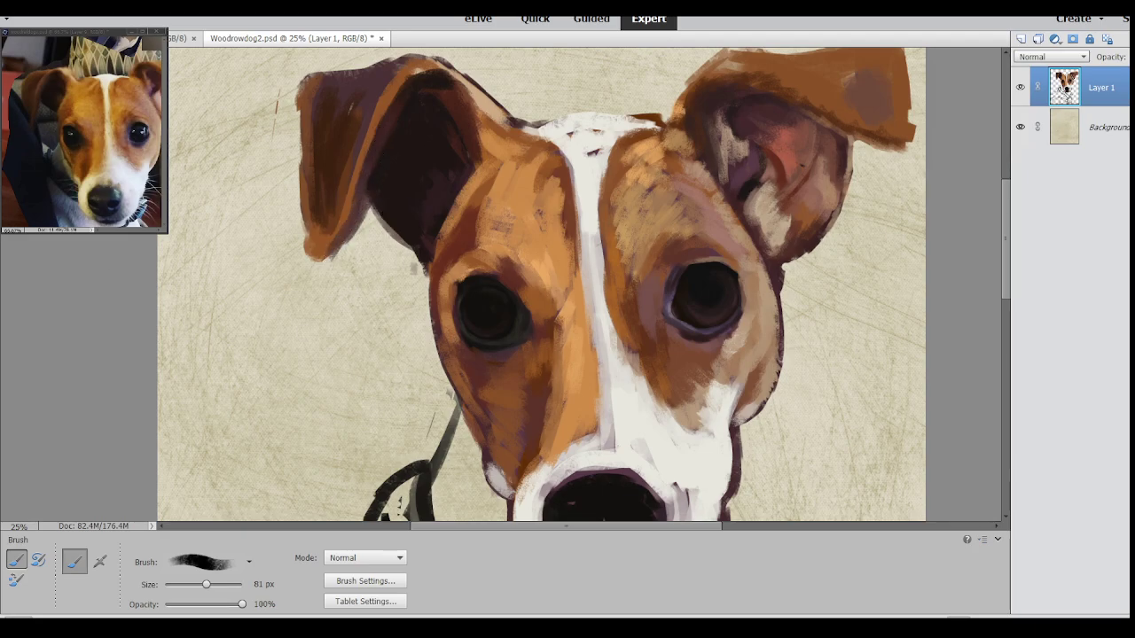
# - Erase the stray paint around the left ear's outline with a 91 px eraser and save the file
pyautogui.press('e')
pyautogui.moveTo(342, 251)
pyautogui.mouseDown()
pyautogui.moveTo(372, 219)
pyautogui.moveTo(351, 242)
pyautogui.moveTo(368, 202)
pyautogui.moveTo(413, 259)
pyautogui.mouseUp()
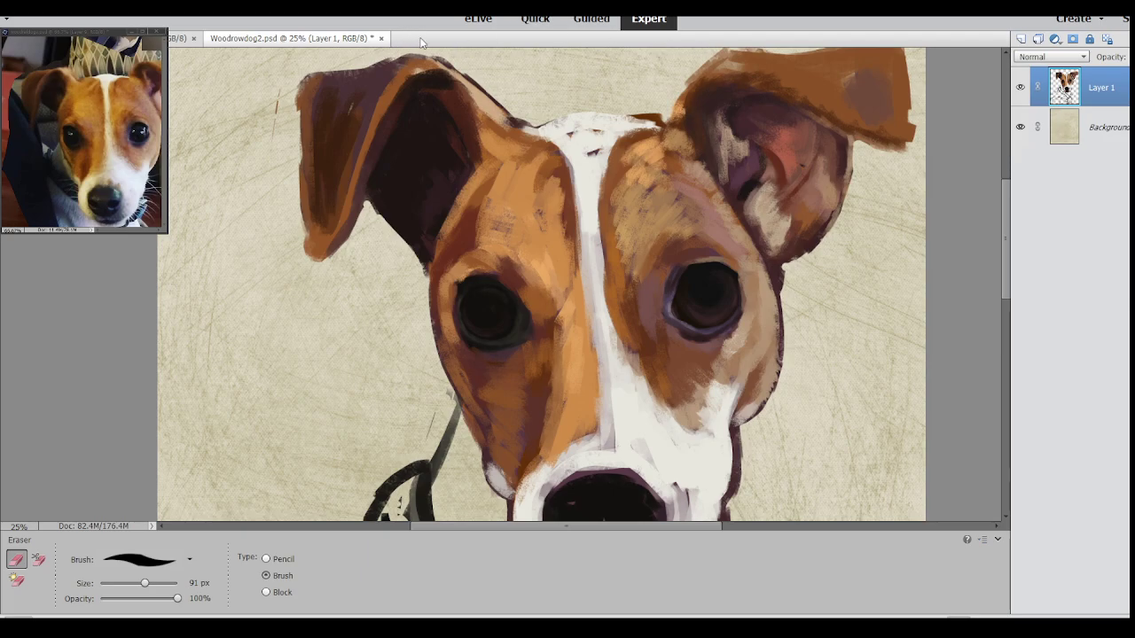
pyautogui.moveTo(398, 53); pyautogui.dragTo(372, 50)
pyautogui.moveTo(326, 64)
pyautogui.mouseDown()
pyautogui.moveTo(306, 80)
pyautogui.moveTo(312, 68)
pyautogui.mouseUp()
pyautogui.moveTo(296, 134); pyautogui.dragTo(301, 219)
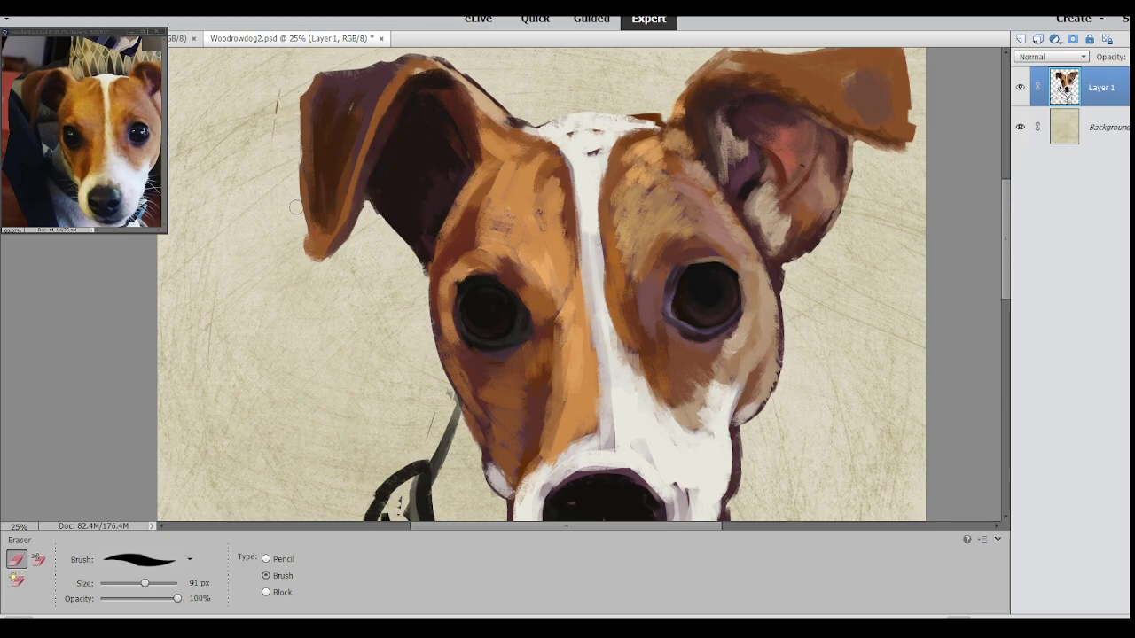
pyautogui.moveTo(294, 152); pyautogui.dragTo(309, 232)
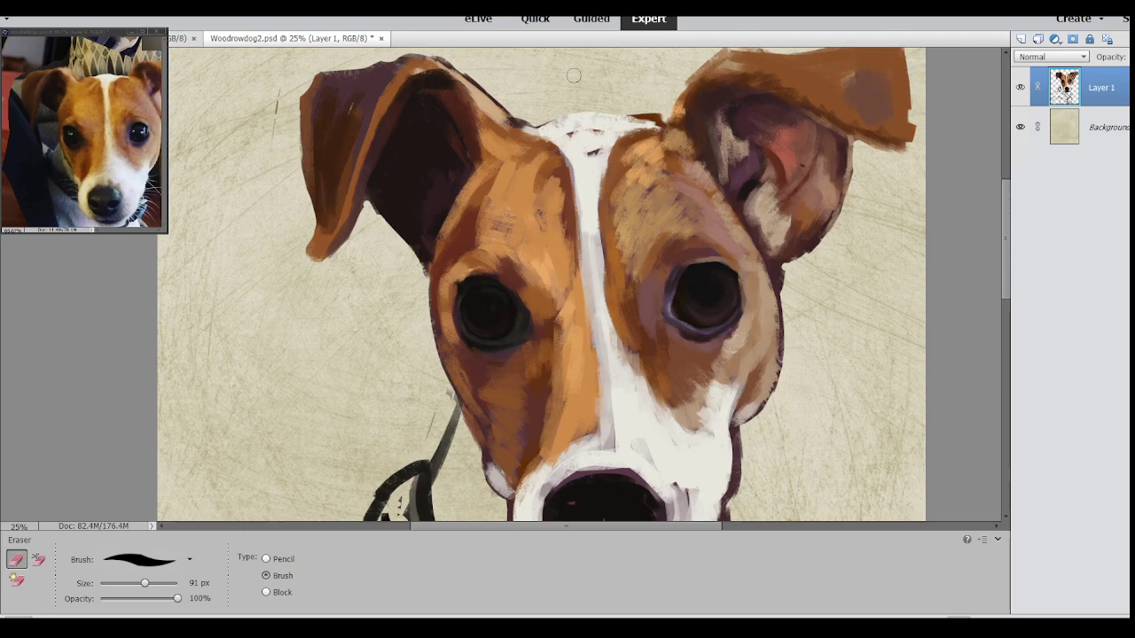
pyautogui.hotkey('ctrl', 's')
# - Paint a thin tan highlight along the left ear's folded rim and blend light tan down its upper edge to the crown
pyautogui.press('b')
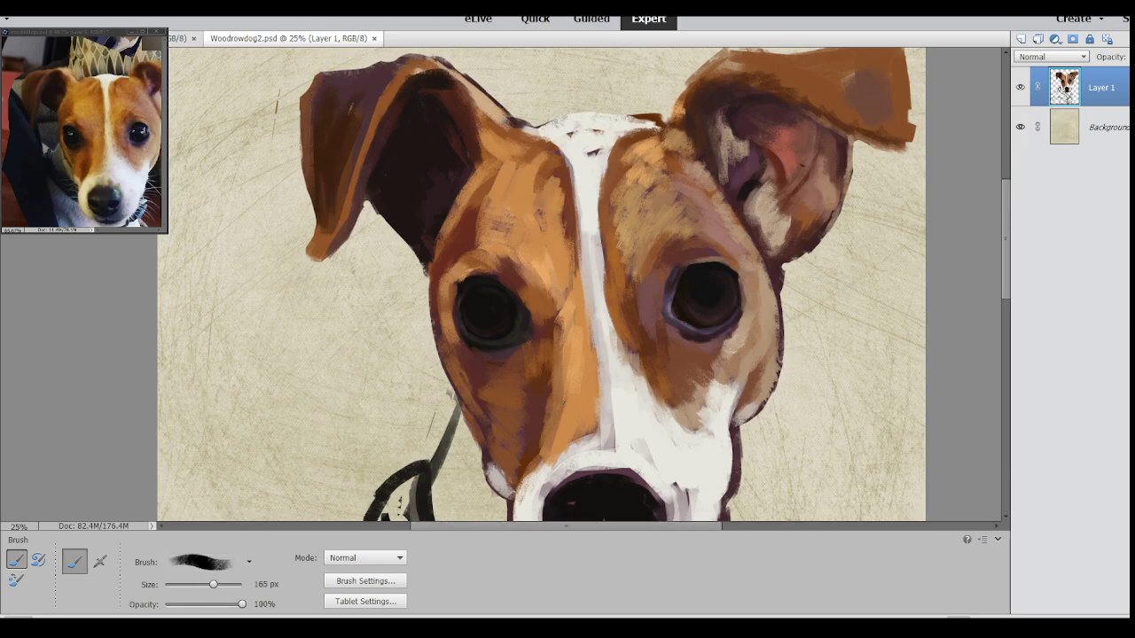
pyautogui.moveTo(408, 154)
pyautogui.mouseDown()
pyautogui.moveTo(329, 107)
pyautogui.moveTo(322, 178)
pyautogui.moveTo(316, 141)
pyautogui.moveTo(322, 126)
pyautogui.moveTo(322, 191)
pyautogui.moveTo(344, 113)
pyautogui.moveTo(328, 151)
pyautogui.moveTo(335, 132)
pyautogui.moveTo(327, 171)
pyautogui.moveTo(361, 95)
pyautogui.moveTo(338, 104)
pyautogui.moveTo(348, 112)
pyautogui.moveTo(371, 89)
pyautogui.mouseUp()
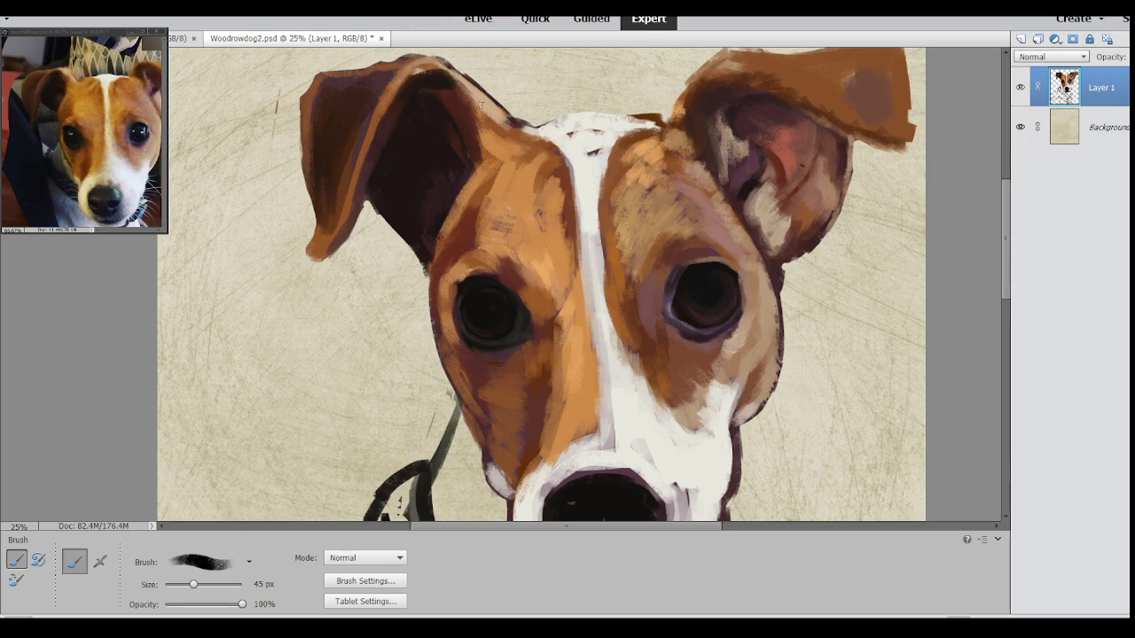
pyautogui.moveTo(417, 66); pyautogui.dragTo(469, 95)
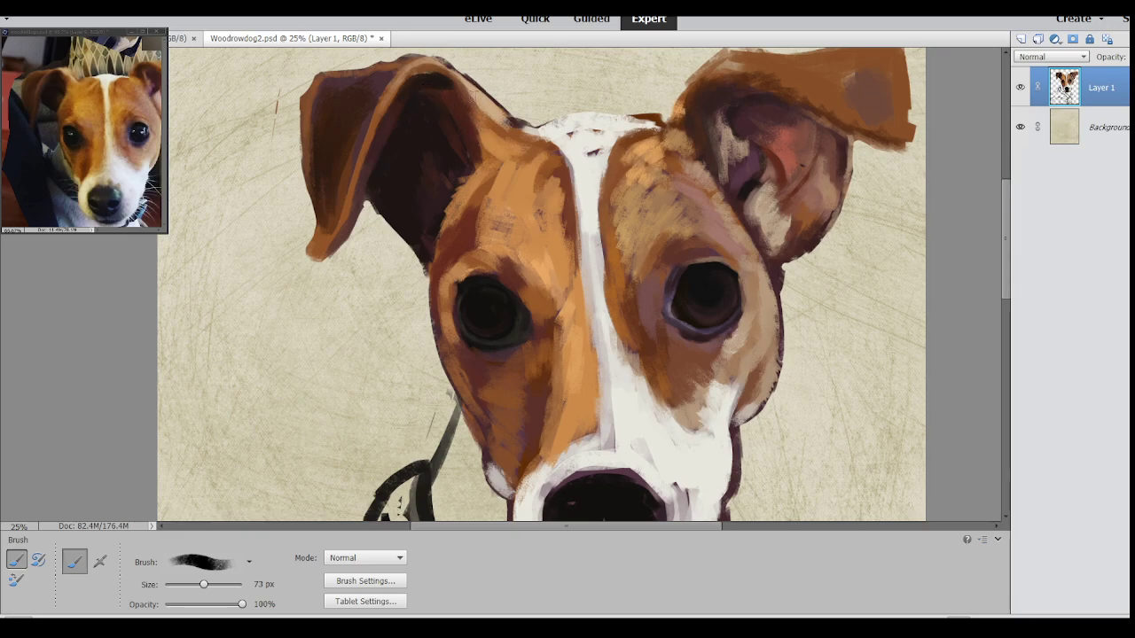
pyautogui.moveTo(479, 87); pyautogui.dragTo(499, 120)
pyautogui.moveTo(510, 121); pyautogui.dragTo(457, 76)
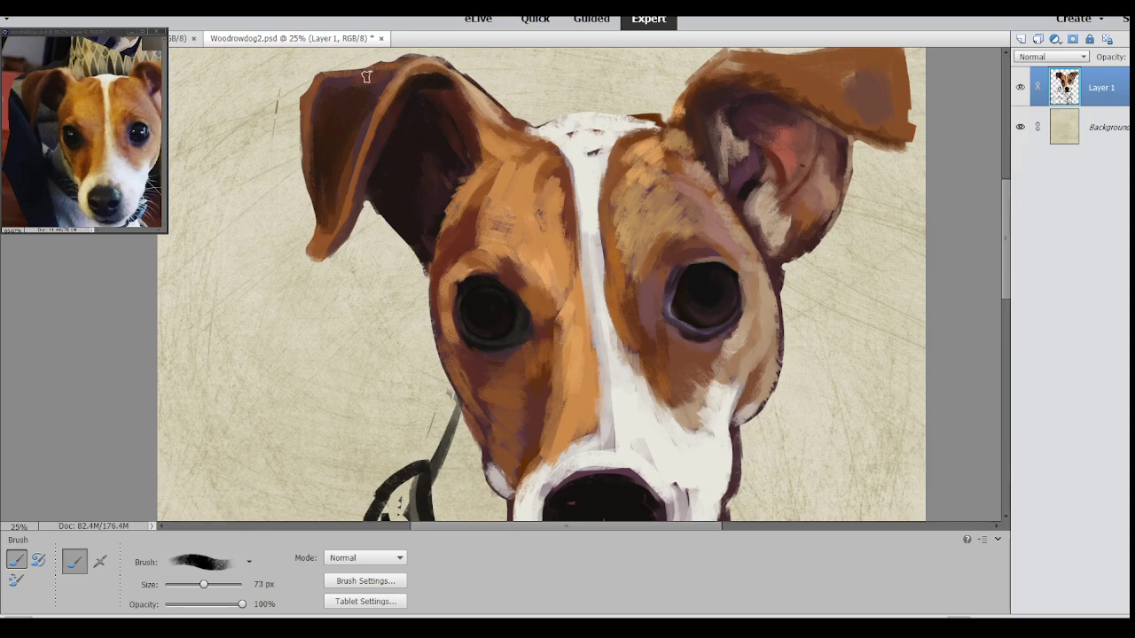
# - Cover the remaining purple on the left ear flap with reddish brown, from the top edge down to the tip
pyautogui.moveTo(396, 74); pyautogui.dragTo(376, 73)
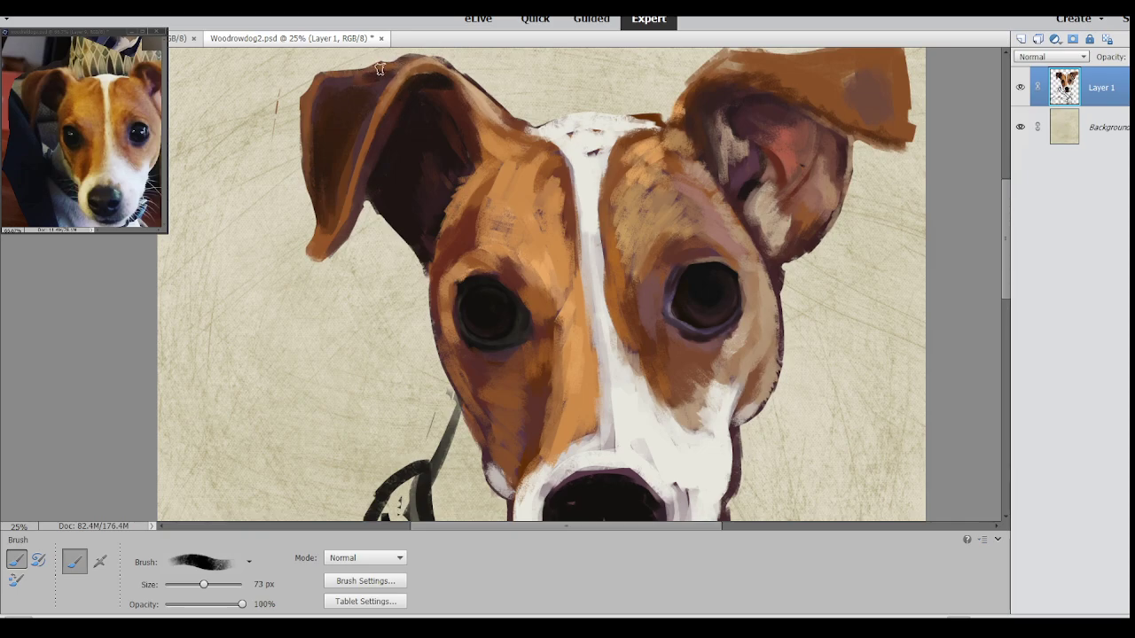
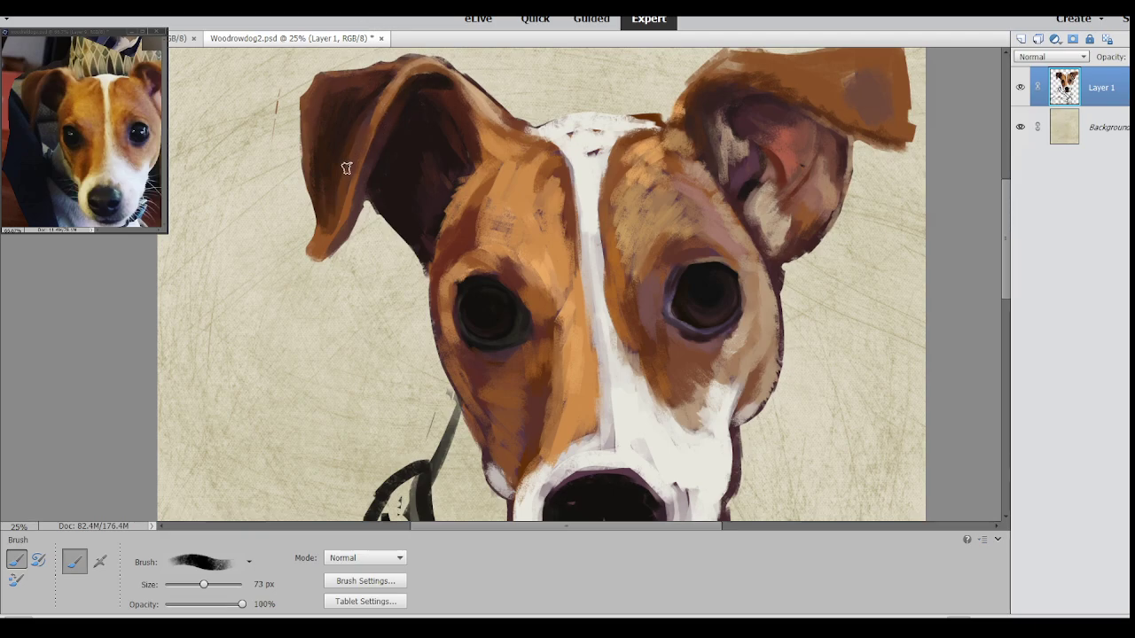
pyautogui.moveTo(335, 209); pyautogui.dragTo(346, 210)
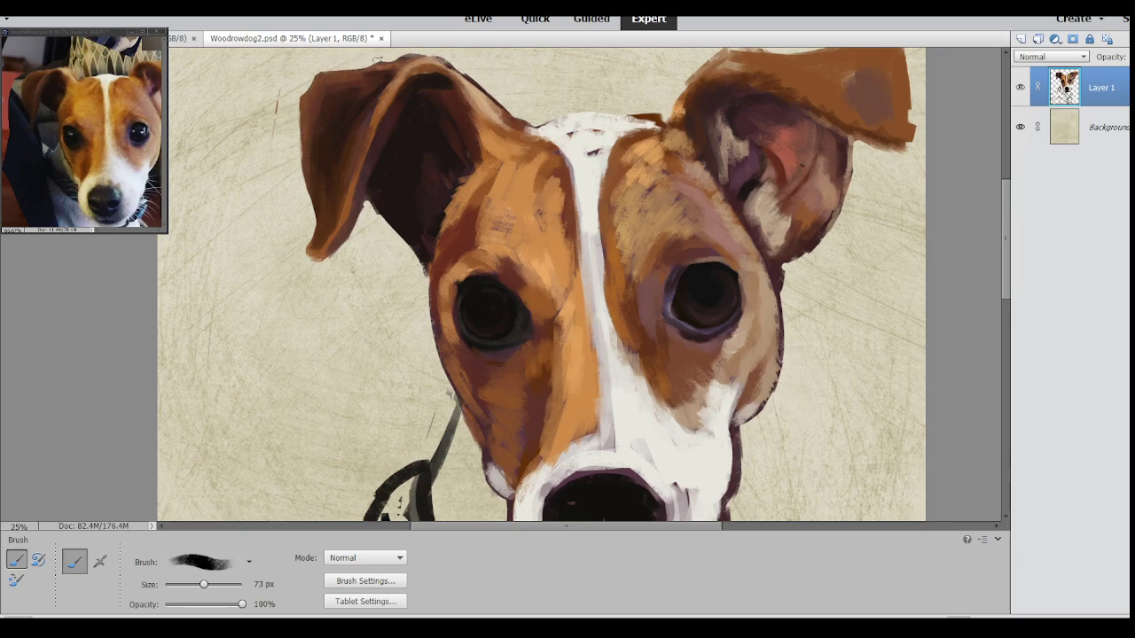
pyautogui.moveTo(394, 56); pyautogui.dragTo(375, 76)
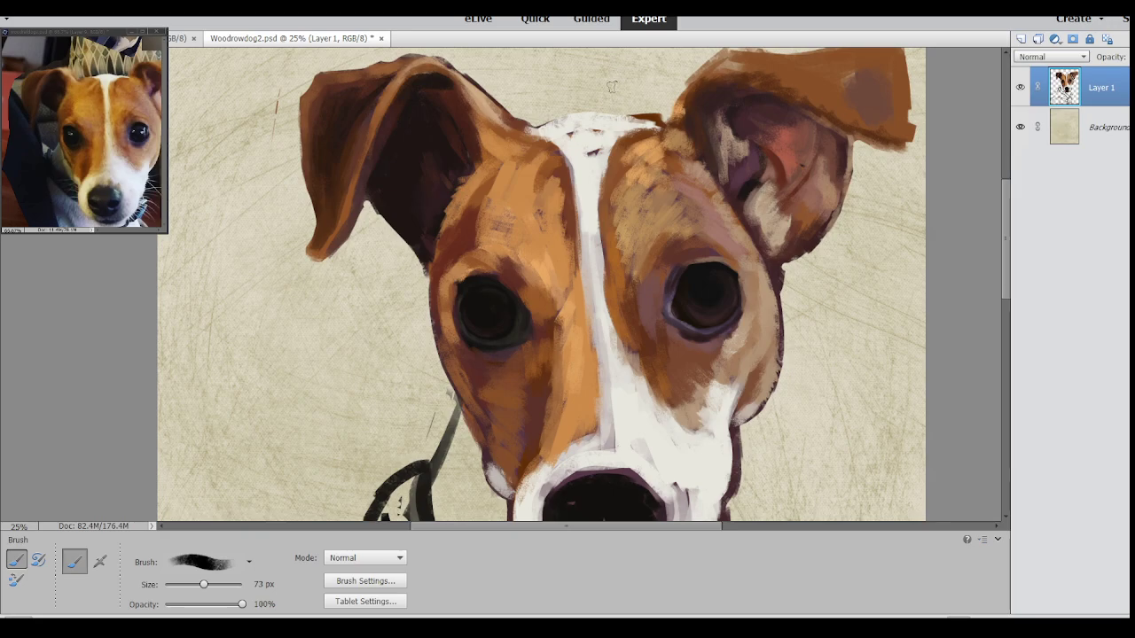
# - Fill the gaps on the crown with white and soften the brown fur along the blaze's right edge
pyautogui.moveTo(582, 139)
pyautogui.mouseDown()
pyautogui.moveTo(577, 129)
pyautogui.moveTo(590, 156)
pyautogui.moveTo(606, 150)
pyautogui.mouseUp()
pyautogui.moveTo(644, 115)
pyautogui.mouseDown()
pyautogui.moveTo(658, 117)
pyautogui.moveTo(642, 126)
pyautogui.moveTo(652, 127)
pyautogui.moveTo(607, 140)
pyautogui.mouseUp()
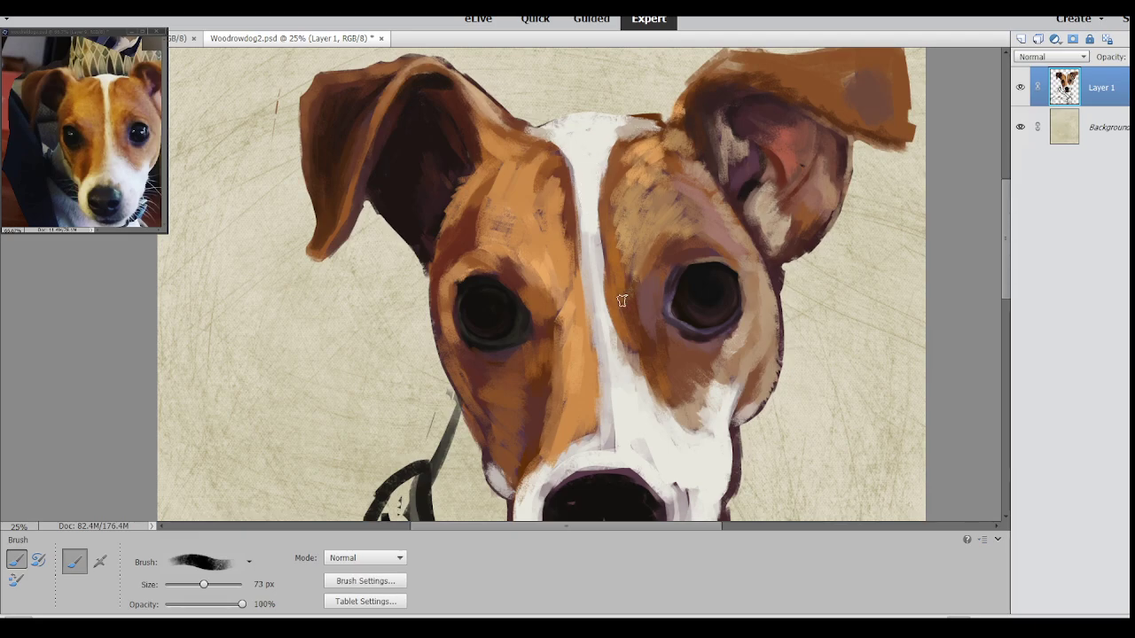
pyautogui.moveTo(621, 365); pyautogui.dragTo(602, 172)
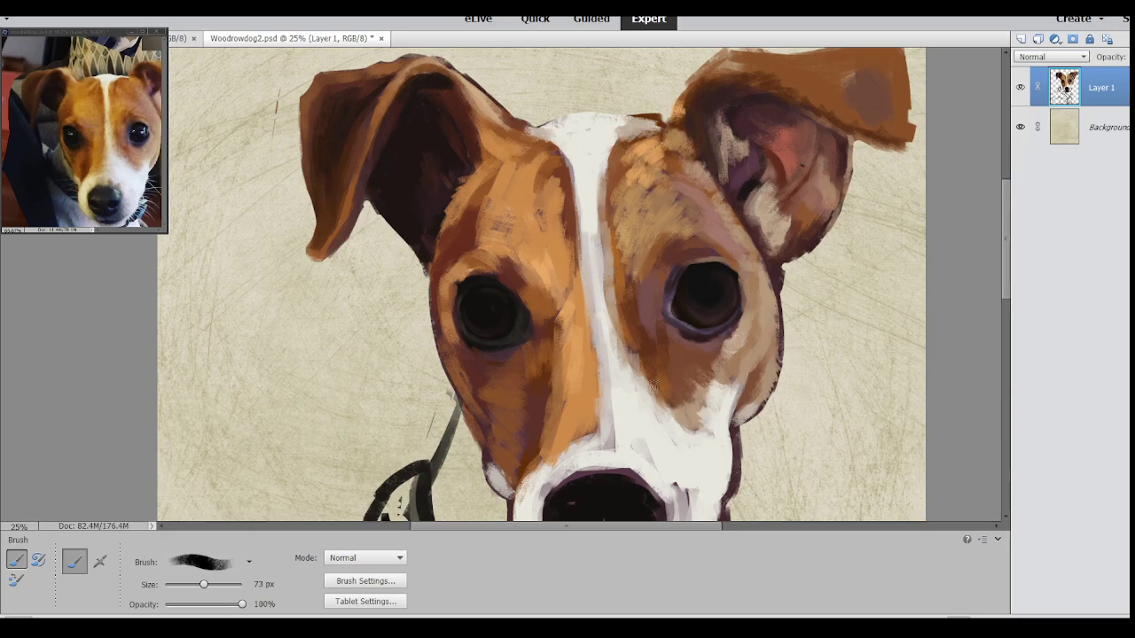
pyautogui.moveTo(682, 420)
pyautogui.mouseDown()
pyautogui.moveTo(667, 392)
pyautogui.moveTo(682, 435)
pyautogui.mouseUp()
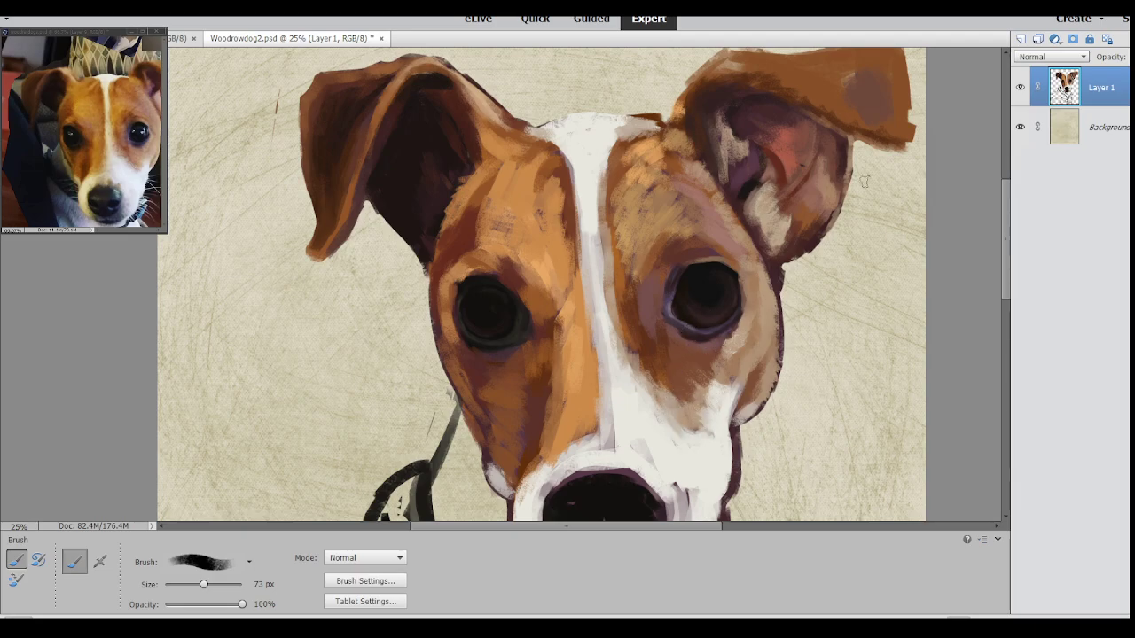
# - Brush soft tan patches above the nose and blend the white of the muzzle bridge around them
pyautogui.moveTo(1006, 213); pyautogui.dragTo(1005, 245)
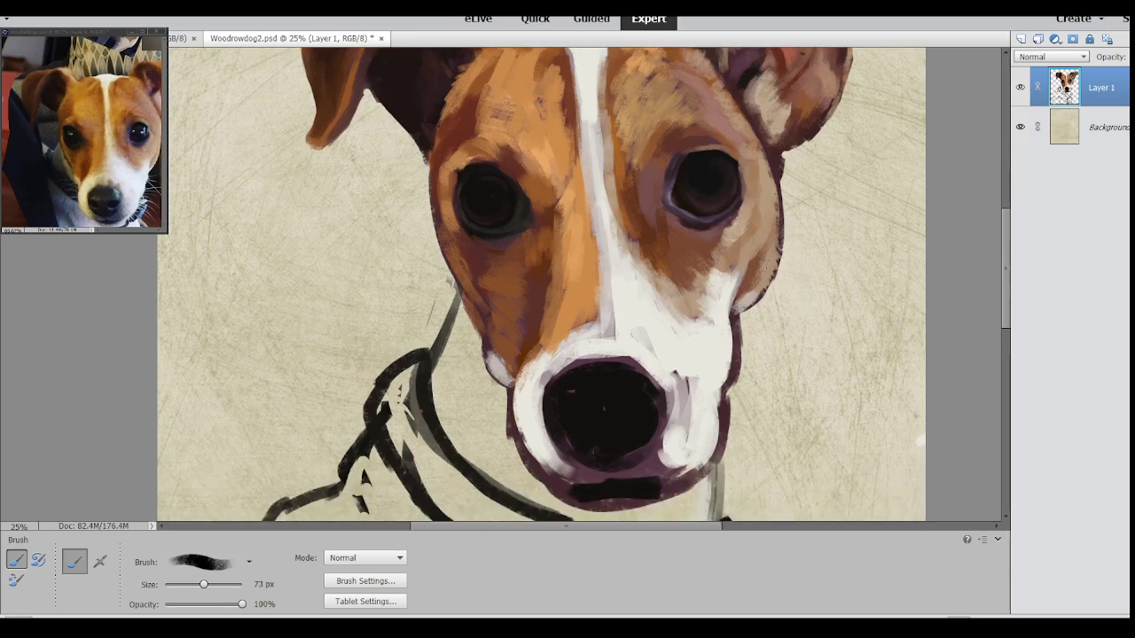
pyautogui.moveTo(731, 312)
pyautogui.mouseDown()
pyautogui.moveTo(717, 445)
pyautogui.moveTo(689, 465)
pyautogui.moveTo(664, 434)
pyautogui.mouseUp()
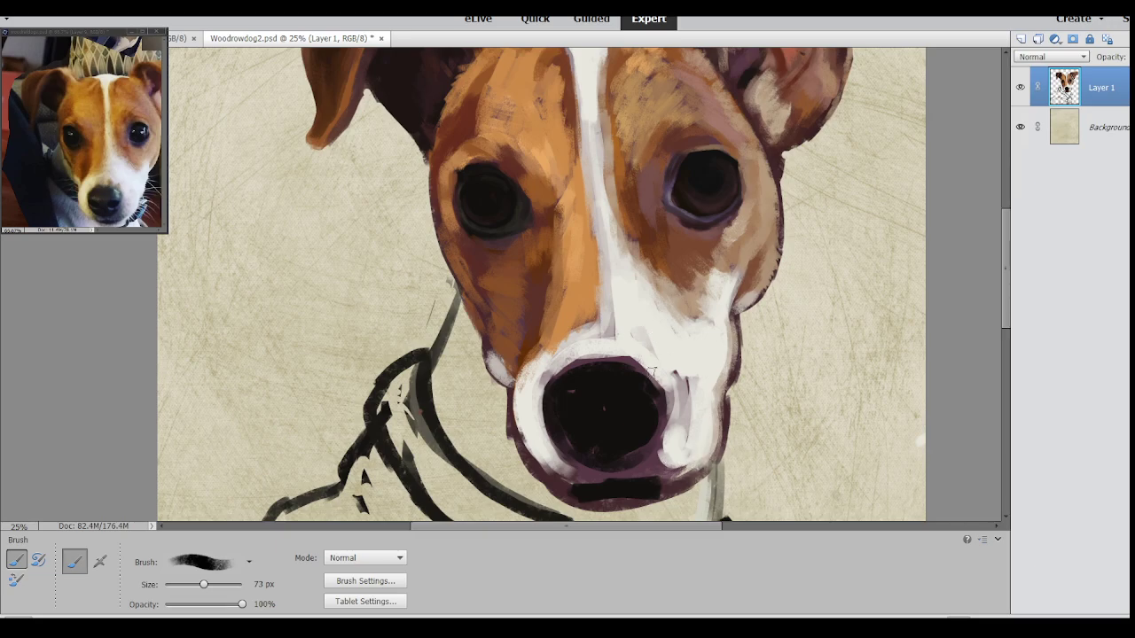
pyautogui.moveTo(650, 368)
pyautogui.mouseDown()
pyautogui.moveTo(626, 354)
pyautogui.moveTo(659, 343)
pyautogui.moveTo(683, 264)
pyautogui.moveTo(653, 372)
pyautogui.moveTo(649, 356)
pyautogui.moveTo(658, 361)
pyautogui.moveTo(627, 353)
pyautogui.moveTo(652, 365)
pyautogui.mouseUp()
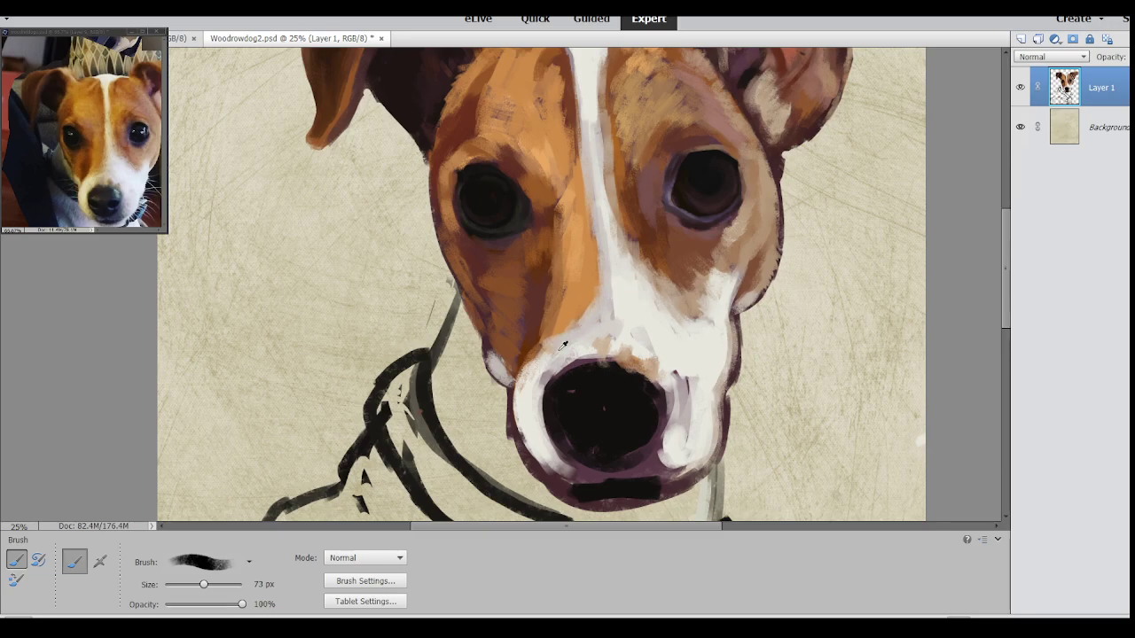
# - Shade the muzzle's left edge with pale pinkish tan and blend the white at the left cheek's lower corner
pyautogui.moveTo(530, 369); pyautogui.dragTo(518, 417)
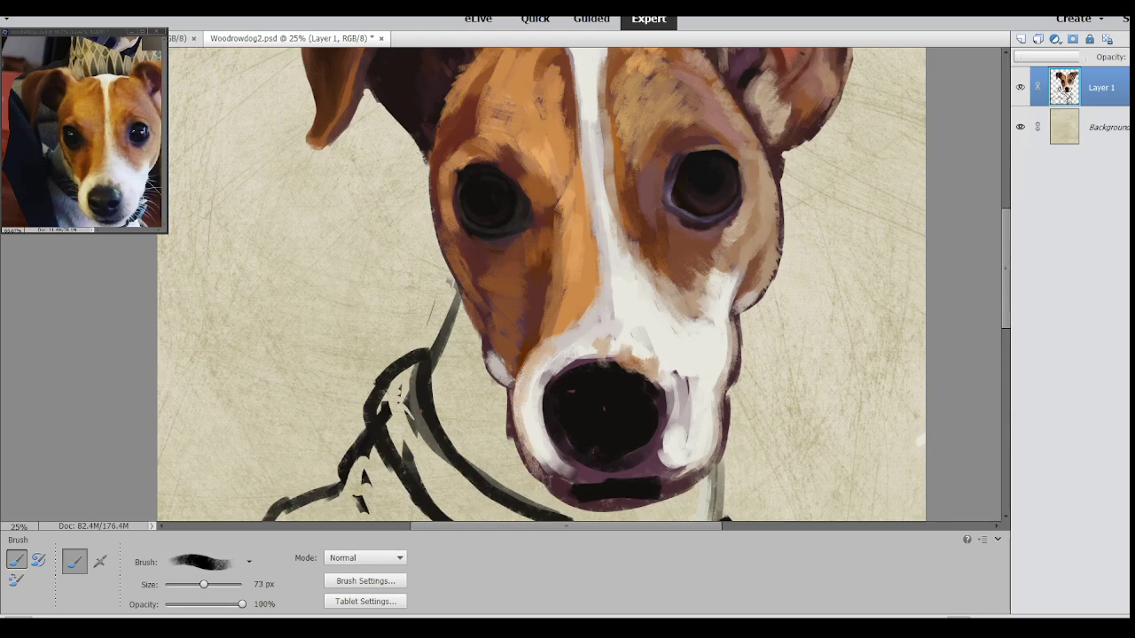
pyautogui.moveTo(542, 454); pyautogui.dragTo(578, 479)
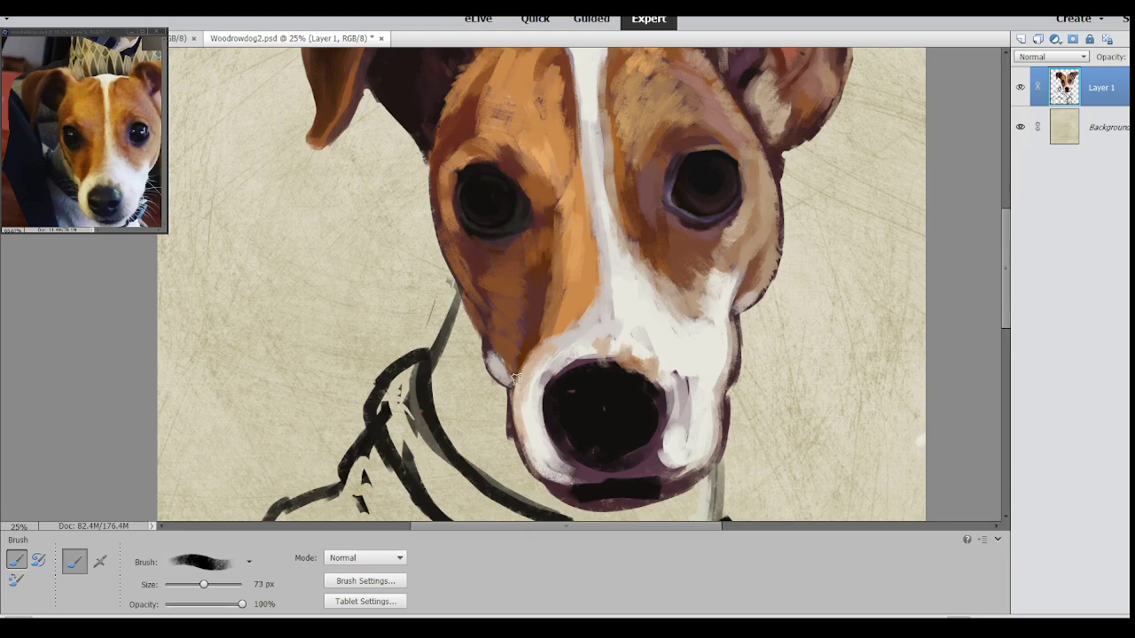
pyautogui.moveTo(513, 391); pyautogui.dragTo(488, 353)
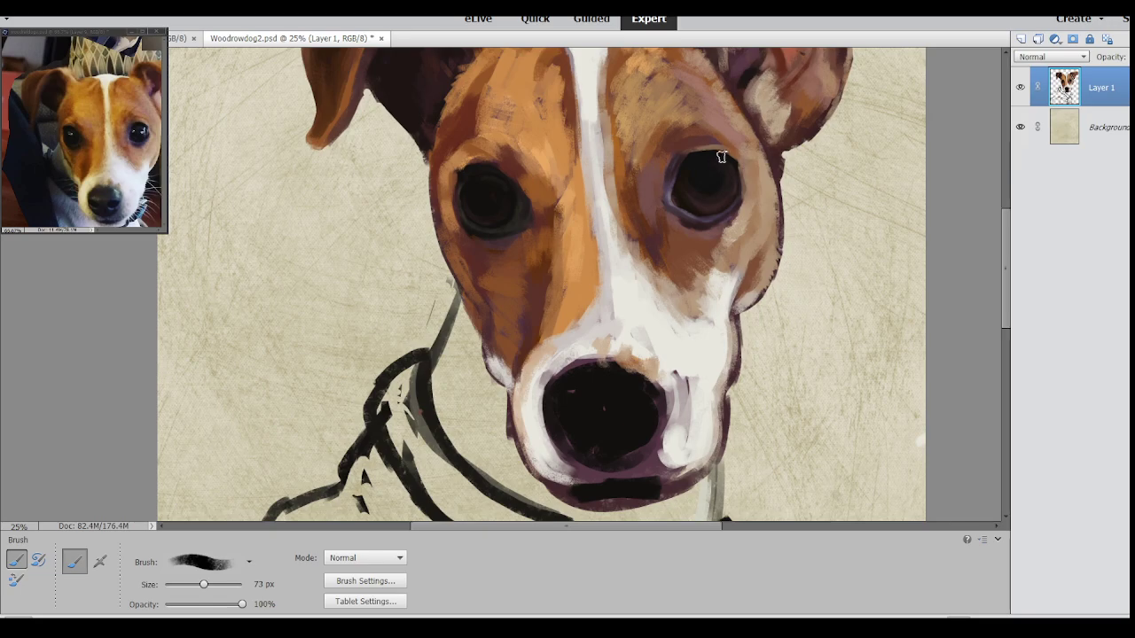
# - Set the brush size to 45 px and paint muted purple-grey shading between the nose and the mouth
pyautogui.scroll(-3, 1011, 231)
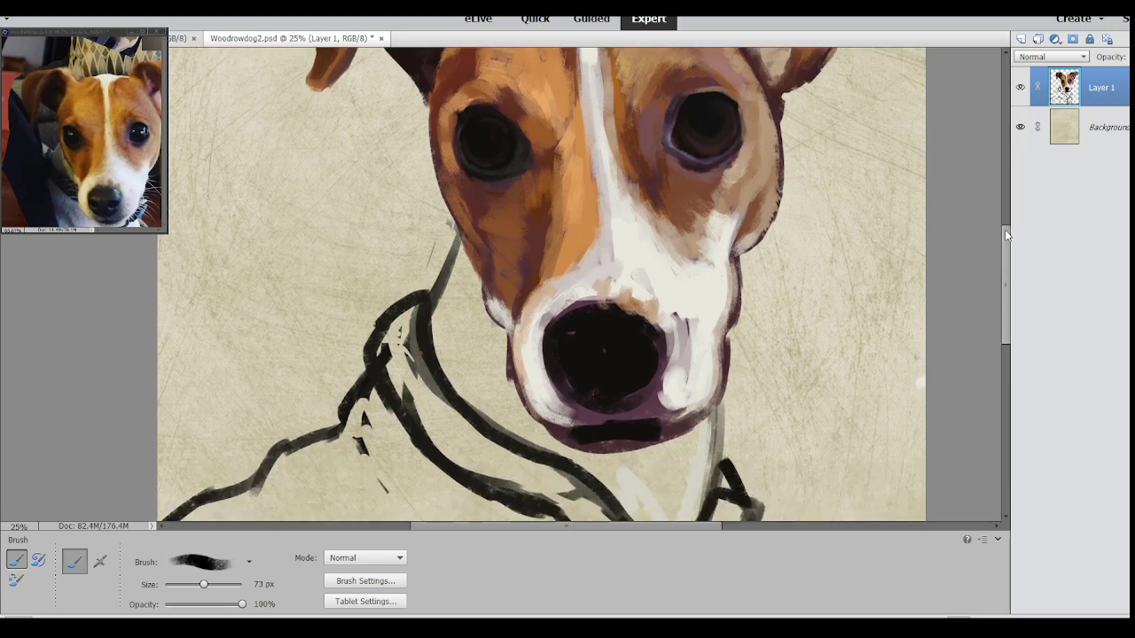
pyautogui.click(193, 587)
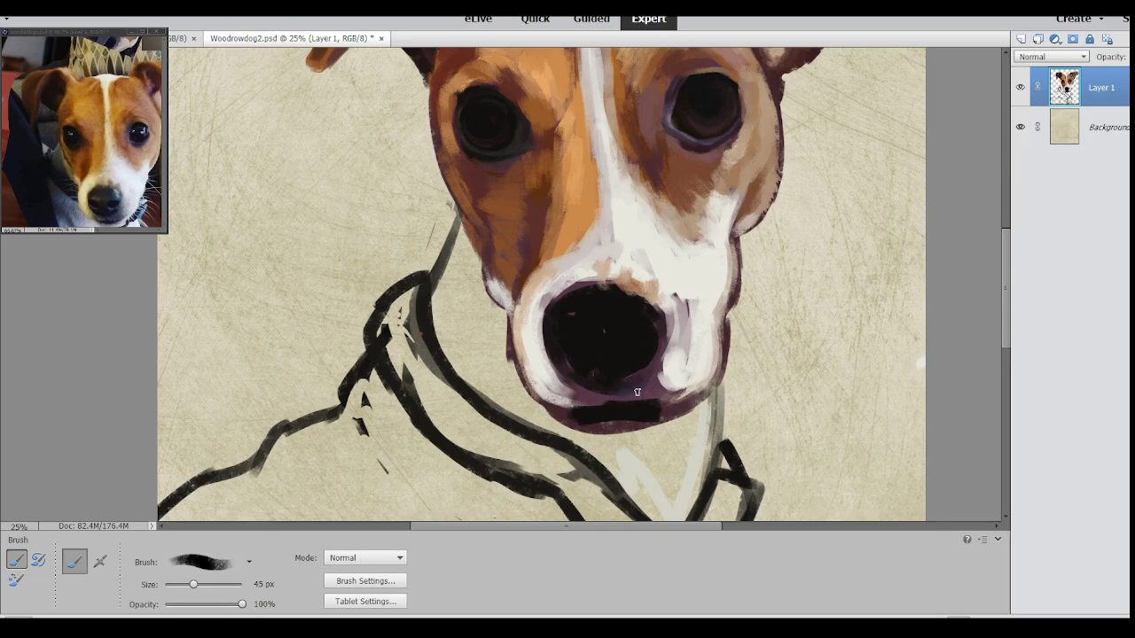
pyautogui.moveTo(608, 396)
pyautogui.mouseDown()
pyautogui.moveTo(567, 382)
pyautogui.moveTo(543, 394)
pyautogui.mouseUp()
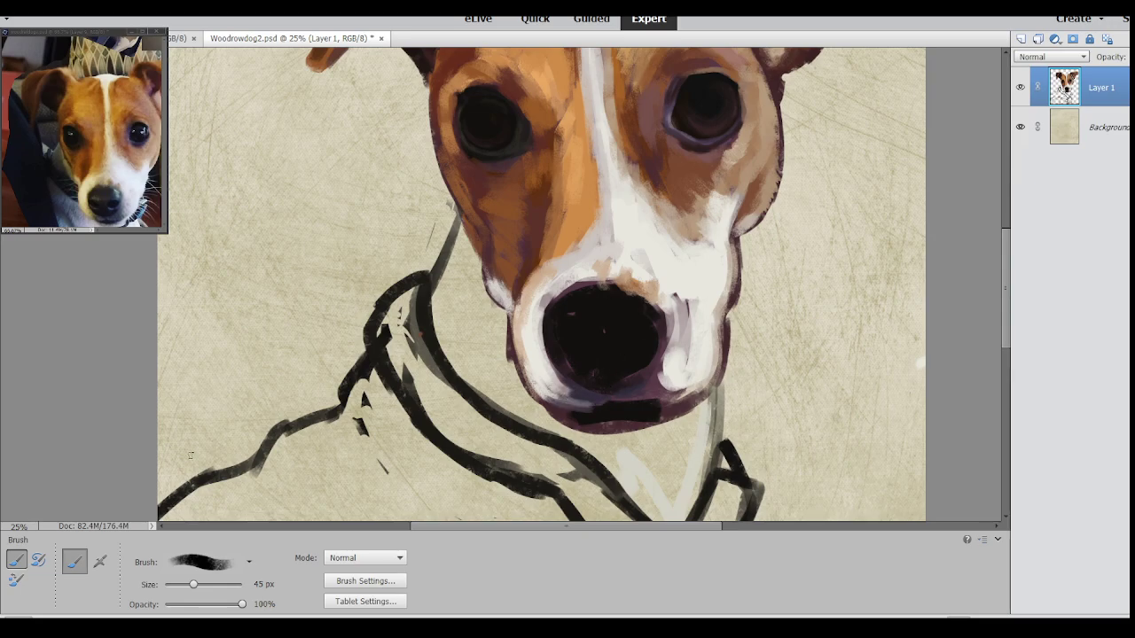
# - Paint bluish grey along the upper lip and blend the shading beneath and beside the nose with an 83 px brush
pyautogui.moveTo(595, 401)
pyautogui.mouseDown()
pyautogui.moveTo(540, 401)
pyautogui.moveTo(481, 339)
pyautogui.moveTo(600, 404)
pyautogui.moveTo(546, 399)
pyautogui.moveTo(588, 400)
pyautogui.mouseUp()
pyautogui.moveTo(620, 406)
pyautogui.mouseDown()
pyautogui.moveTo(612, 399)
pyautogui.moveTo(678, 399)
pyautogui.mouseUp()
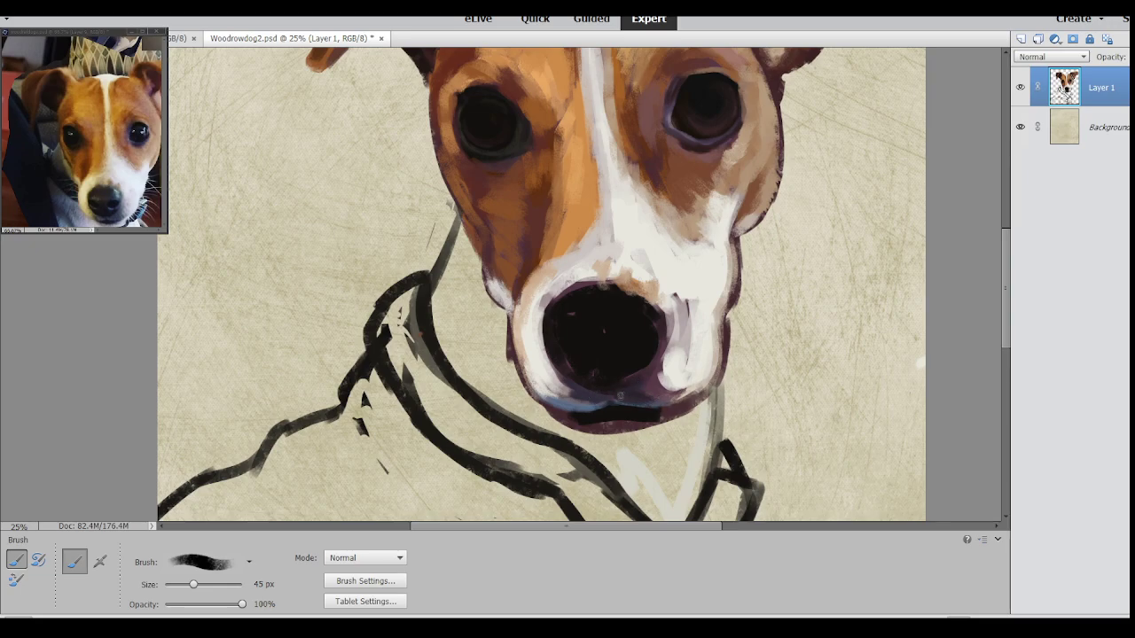
pyautogui.moveTo(194, 585); pyautogui.dragTo(206, 585)
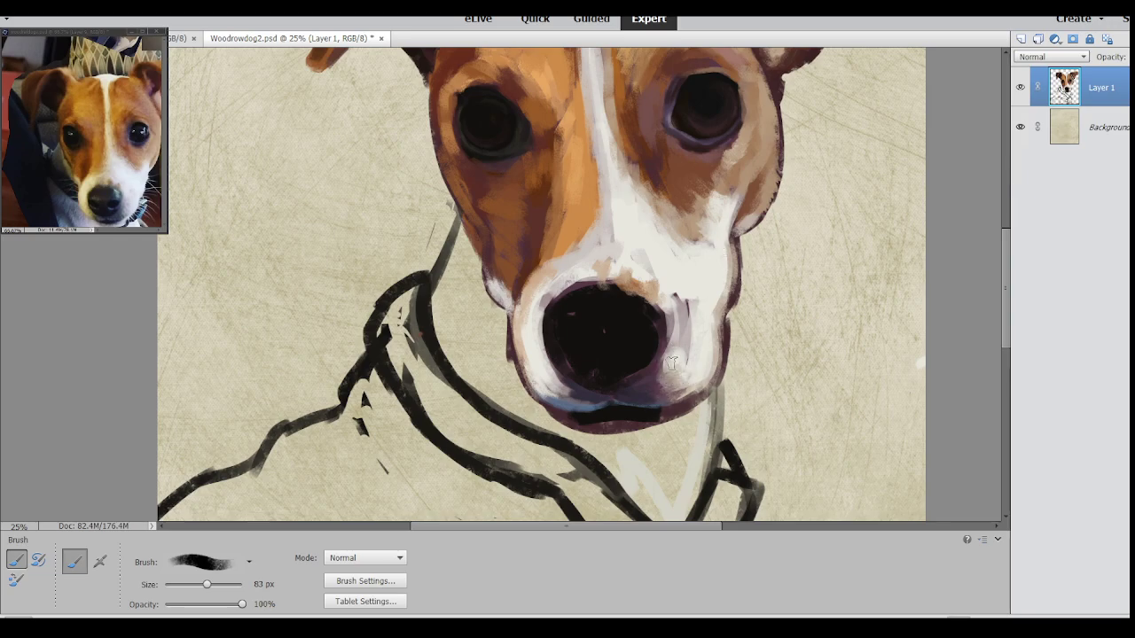
pyautogui.moveTo(685, 319)
pyautogui.mouseDown()
pyautogui.moveTo(661, 285)
pyautogui.moveTo(687, 224)
pyautogui.moveTo(673, 351)
pyautogui.moveTo(667, 343)
pyautogui.moveTo(663, 371)
pyautogui.mouseUp()
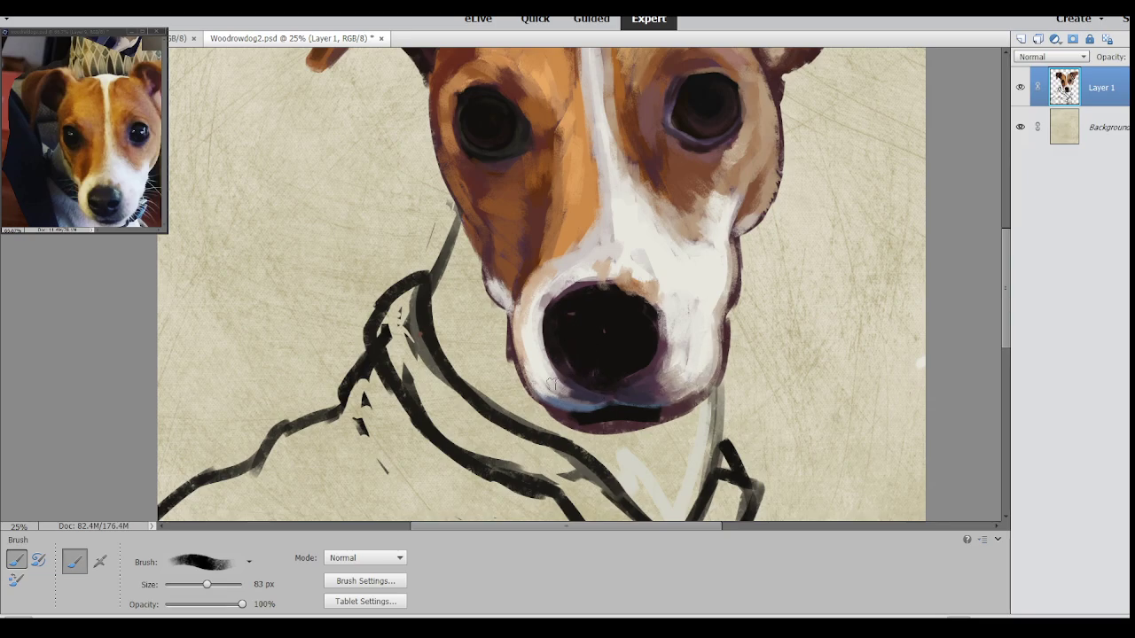
# - Shade the mouth and outline the chin, neck and collar opening in purple-grey with a 63 px brush
pyautogui.moveTo(525, 346)
pyautogui.mouseDown()
pyautogui.moveTo(547, 392)
pyautogui.moveTo(523, 304)
pyautogui.moveTo(533, 344)
pyautogui.moveTo(568, 392)
pyautogui.moveTo(542, 361)
pyautogui.mouseUp()
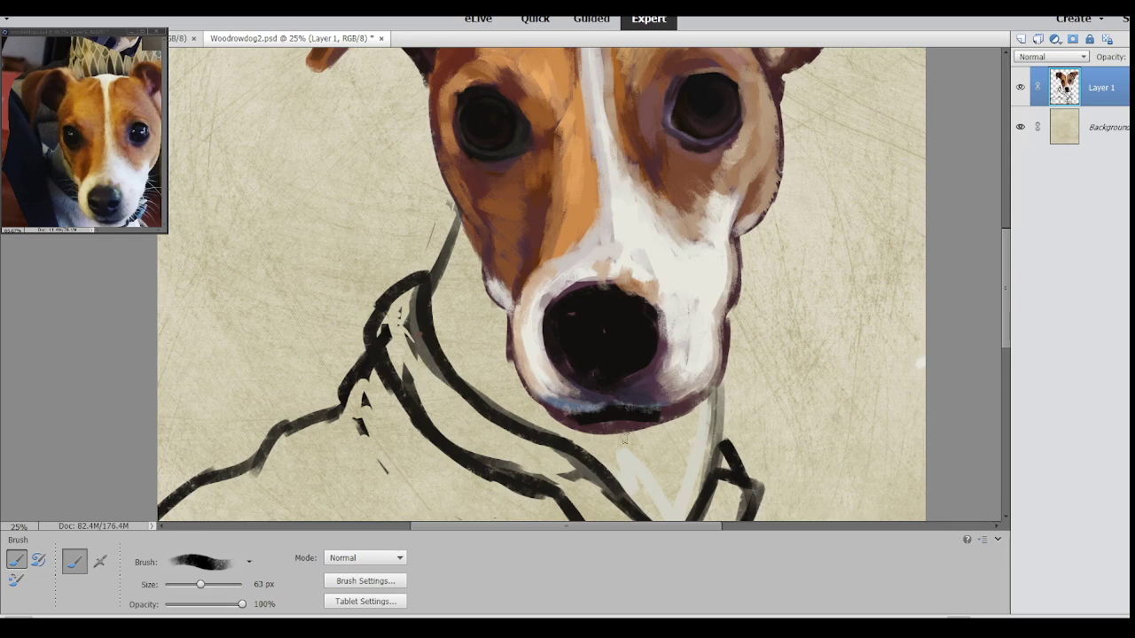
pyautogui.moveTo(611, 411); pyautogui.dragTo(643, 415)
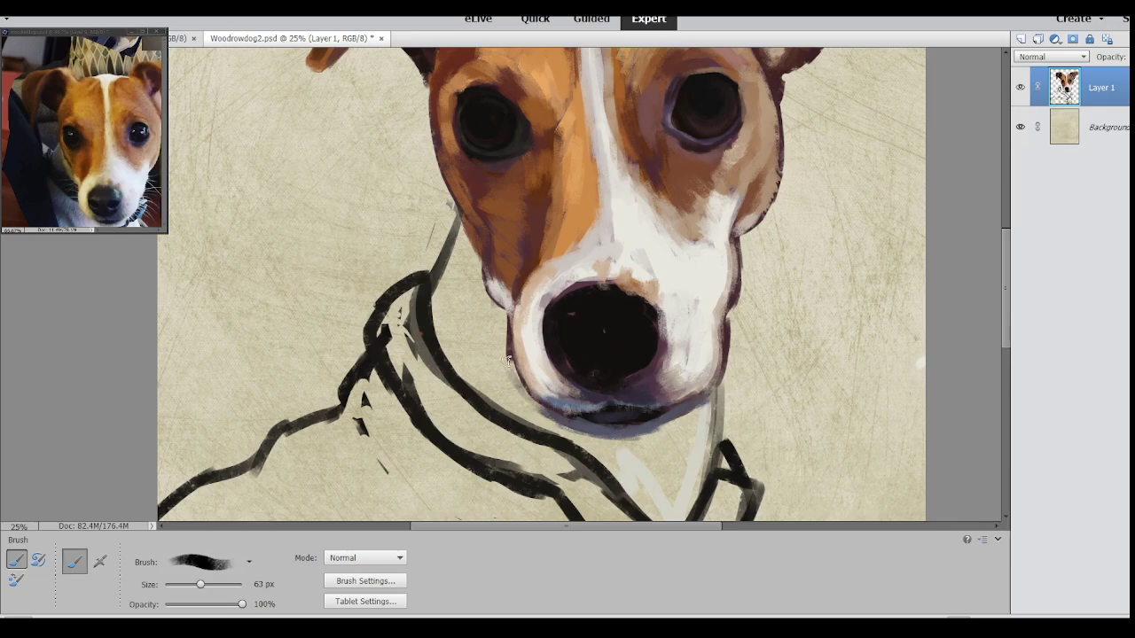
pyautogui.moveTo(549, 414)
pyautogui.mouseDown()
pyautogui.moveTo(504, 365)
pyautogui.moveTo(501, 271)
pyautogui.moveTo(513, 237)
pyautogui.moveTo(501, 321)
pyautogui.moveTo(449, 202)
pyautogui.moveTo(474, 254)
pyautogui.moveTo(460, 223)
pyautogui.moveTo(434, 310)
pyautogui.moveTo(625, 486)
pyautogui.mouseUp()
pyautogui.moveTo(1004, 235); pyautogui.dragTo(1003, 272)
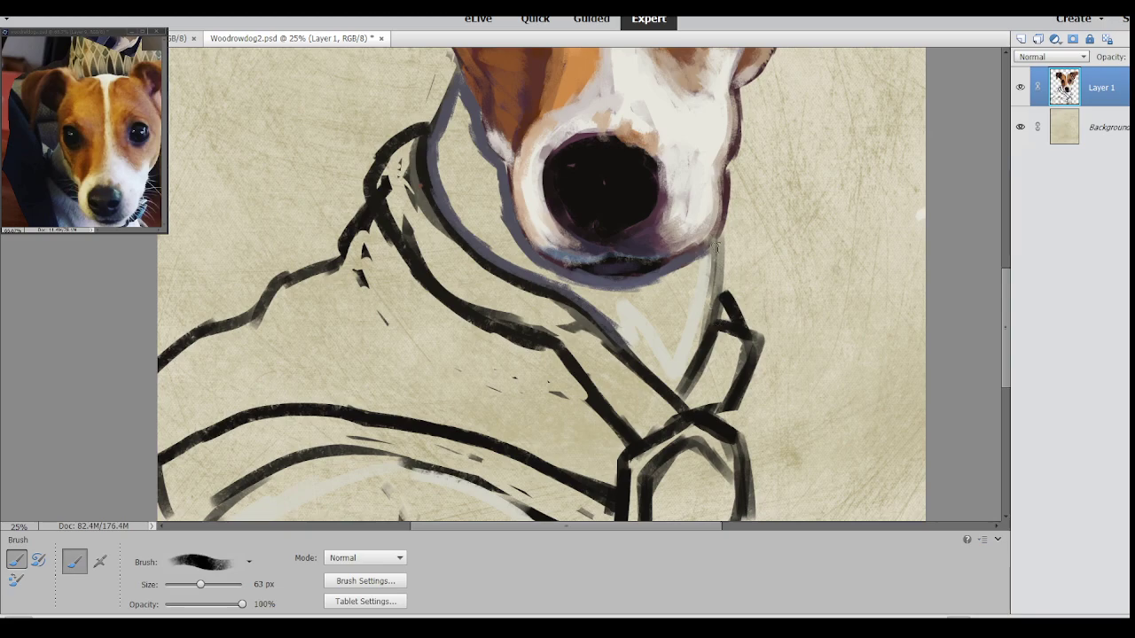
pyautogui.moveTo(716, 247); pyautogui.dragTo(695, 330)
pyautogui.moveTo(694, 341); pyautogui.dragTo(676, 399)
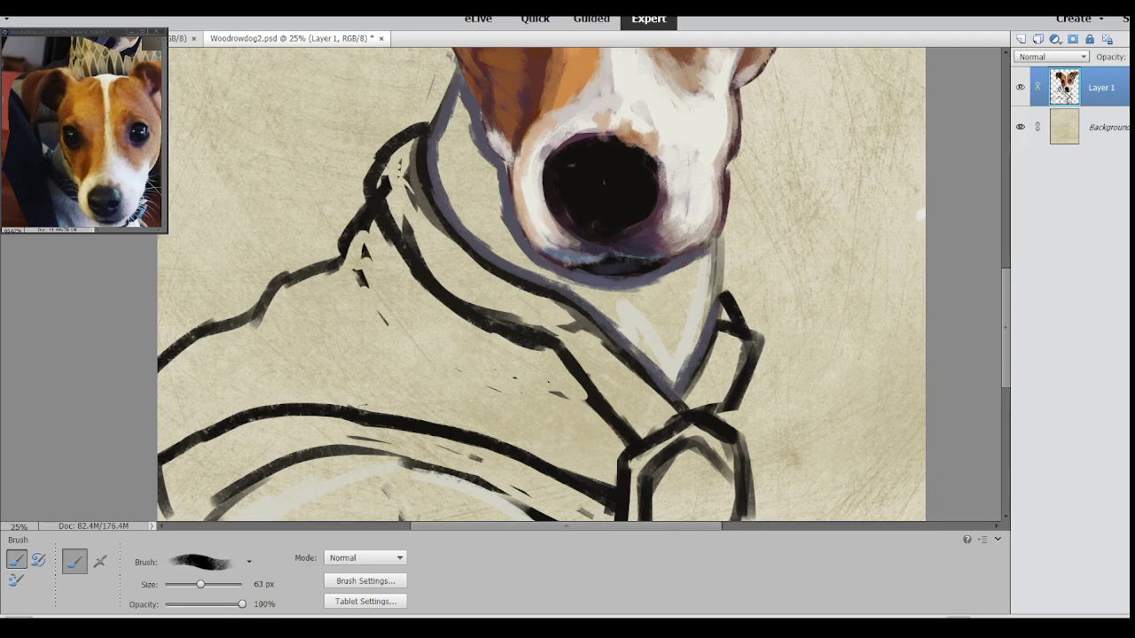
# - Trace the lower garment curve in purple-grey and block in the area beneath it with a 407 px brush
pyautogui.moveTo(220, 517)
pyautogui.mouseDown()
pyautogui.moveTo(266, 486)
pyautogui.moveTo(372, 452)
pyautogui.mouseUp()
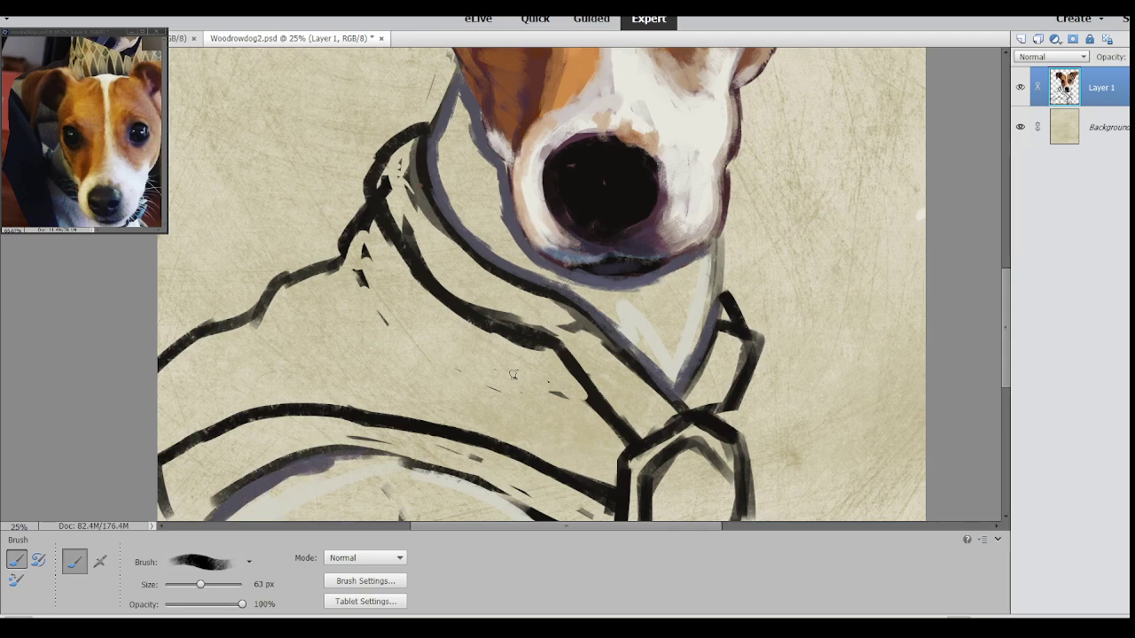
pyautogui.moveTo(1003, 308); pyautogui.dragTo(1002, 375)
pyautogui.moveTo(406, 331); pyautogui.dragTo(410, 300)
pyautogui.moveTo(353, 204)
pyautogui.mouseDown()
pyautogui.moveTo(432, 219)
pyautogui.moveTo(631, 313)
pyautogui.moveTo(602, 304)
pyautogui.moveTo(617, 306)
pyautogui.moveTo(619, 291)
pyautogui.moveTo(636, 339)
pyautogui.moveTo(572, 288)
pyautogui.mouseUp()
pyautogui.moveTo(200, 585); pyautogui.dragTo(218, 584)
pyautogui.moveTo(586, 328); pyautogui.dragTo(550, 333)
pyautogui.moveTo(218, 584); pyautogui.dragTo(216, 584)
pyautogui.moveTo(583, 350)
pyautogui.mouseDown()
pyautogui.moveTo(497, 301)
pyautogui.moveTo(567, 324)
pyautogui.moveTo(435, 266)
pyautogui.mouseUp()
# - Extend the purple-grey fill to the canvas's lower-left corner and brush light grey patches over both sides of it
pyautogui.hscroll(-5, 502, 443)
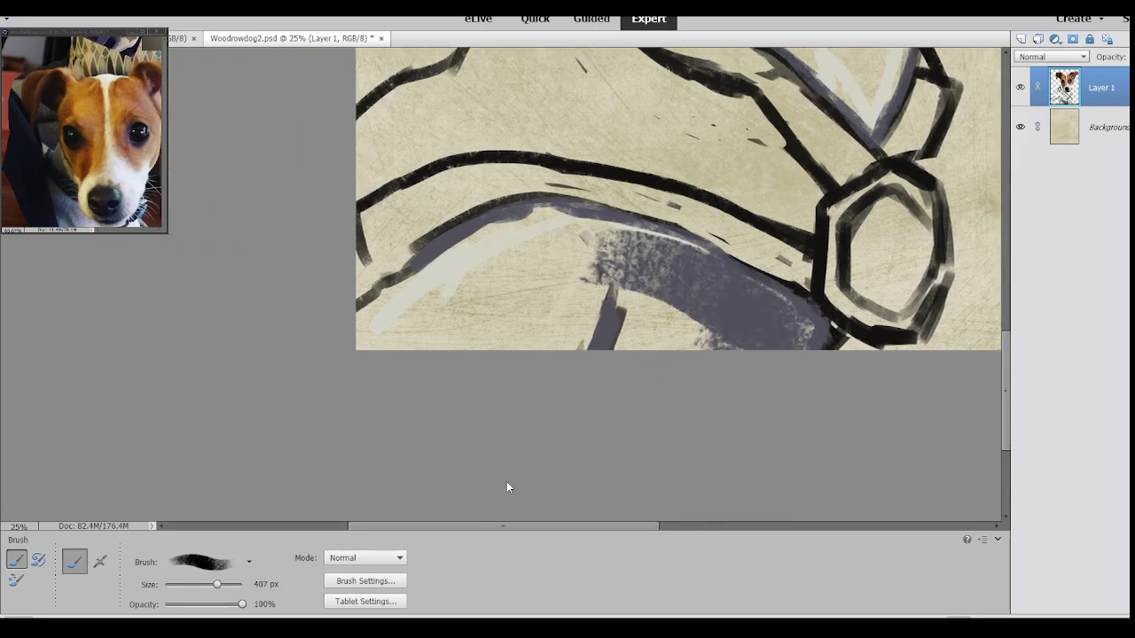
pyautogui.moveTo(674, 257)
pyautogui.mouseDown()
pyautogui.moveTo(513, 251)
pyautogui.moveTo(397, 321)
pyautogui.moveTo(548, 248)
pyautogui.moveTo(363, 335)
pyautogui.moveTo(545, 242)
pyautogui.moveTo(534, 238)
pyautogui.moveTo(583, 309)
pyautogui.moveTo(555, 323)
pyautogui.moveTo(564, 328)
pyautogui.moveTo(526, 319)
pyautogui.moveTo(442, 349)
pyautogui.moveTo(568, 276)
pyautogui.moveTo(561, 374)
pyautogui.moveTo(724, 328)
pyautogui.moveTo(694, 303)
pyautogui.moveTo(544, 277)
pyautogui.moveTo(359, 371)
pyautogui.moveTo(580, 245)
pyautogui.moveTo(565, 319)
pyautogui.moveTo(596, 293)
pyautogui.moveTo(542, 317)
pyautogui.moveTo(497, 312)
pyautogui.moveTo(549, 259)
pyautogui.moveTo(444, 299)
pyautogui.mouseUp()
pyautogui.moveTo(723, 310)
pyautogui.mouseDown()
pyautogui.moveTo(651, 368)
pyautogui.moveTo(688, 357)
pyautogui.moveTo(677, 318)
pyautogui.moveTo(629, 373)
pyautogui.mouseUp()
pyautogui.moveTo(694, 239)
pyautogui.mouseDown()
pyautogui.moveTo(666, 391)
pyautogui.moveTo(658, 363)
pyautogui.moveTo(698, 292)
pyautogui.moveTo(683, 284)
pyautogui.moveTo(702, 337)
pyautogui.moveTo(740, 325)
pyautogui.moveTo(677, 346)
pyautogui.moveTo(787, 314)
pyautogui.moveTo(697, 376)
pyautogui.moveTo(730, 366)
pyautogui.moveTo(661, 372)
pyautogui.moveTo(671, 330)
pyautogui.mouseUp()
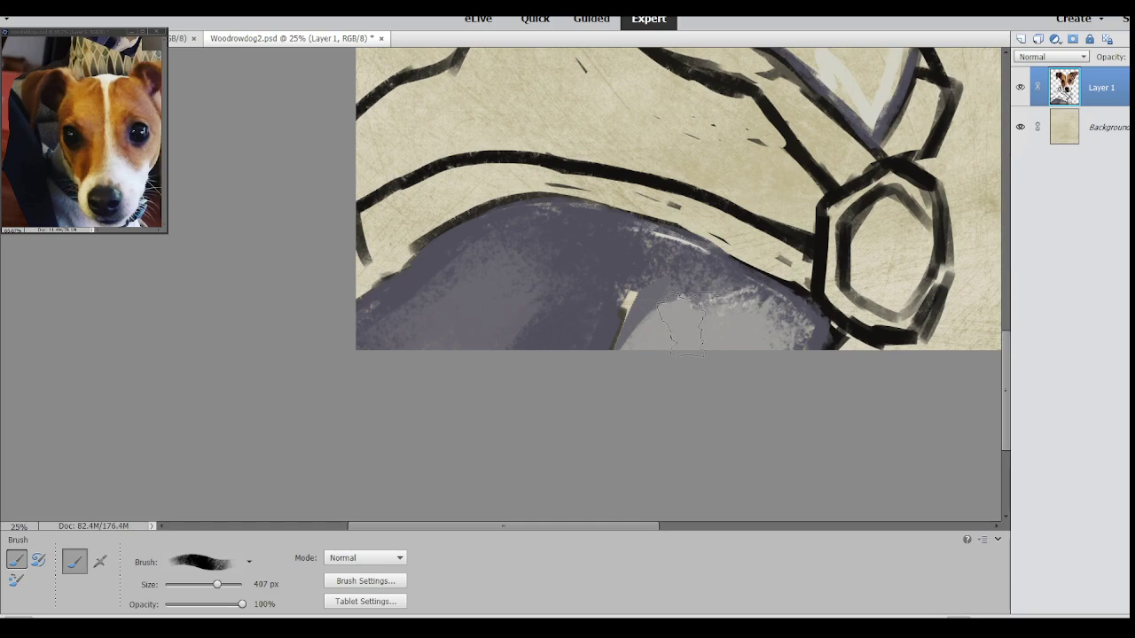
pyautogui.moveTo(544, 304)
pyautogui.mouseDown()
pyautogui.moveTo(454, 288)
pyautogui.moveTo(361, 347)
pyautogui.moveTo(374, 367)
pyautogui.moveTo(422, 359)
pyautogui.moveTo(547, 293)
pyautogui.moveTo(537, 313)
pyautogui.moveTo(558, 321)
pyautogui.moveTo(772, 349)
pyautogui.moveTo(667, 277)
pyautogui.moveTo(599, 326)
pyautogui.moveTo(650, 269)
pyautogui.moveTo(598, 371)
pyautogui.moveTo(684, 286)
pyautogui.moveTo(615, 375)
pyautogui.mouseUp()
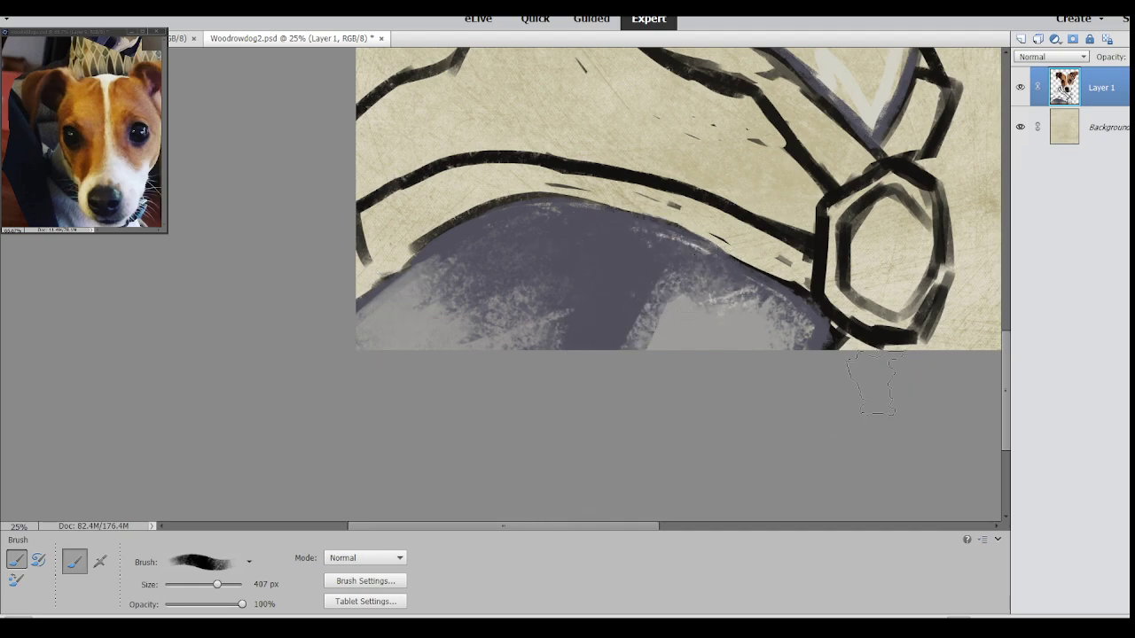
# - Brush the first lavender strokes on the neck beside the muzzle with a 71 px brush
pyautogui.scroll(1, 1005, 363)
pyautogui.moveTo(1005, 358); pyautogui.dragTo(1003, 273)
pyautogui.moveTo(217, 584); pyautogui.dragTo(203, 584)
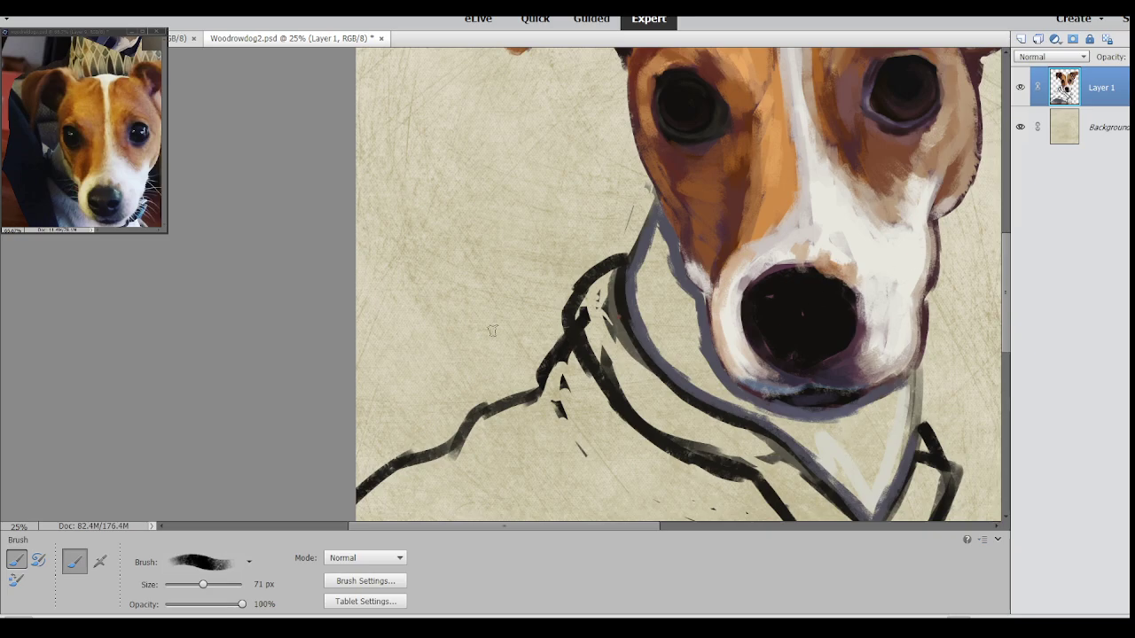
pyautogui.moveTo(685, 346)
pyautogui.mouseDown()
pyautogui.moveTo(678, 329)
pyautogui.moveTo(701, 373)
pyautogui.moveTo(697, 289)
pyautogui.mouseUp()
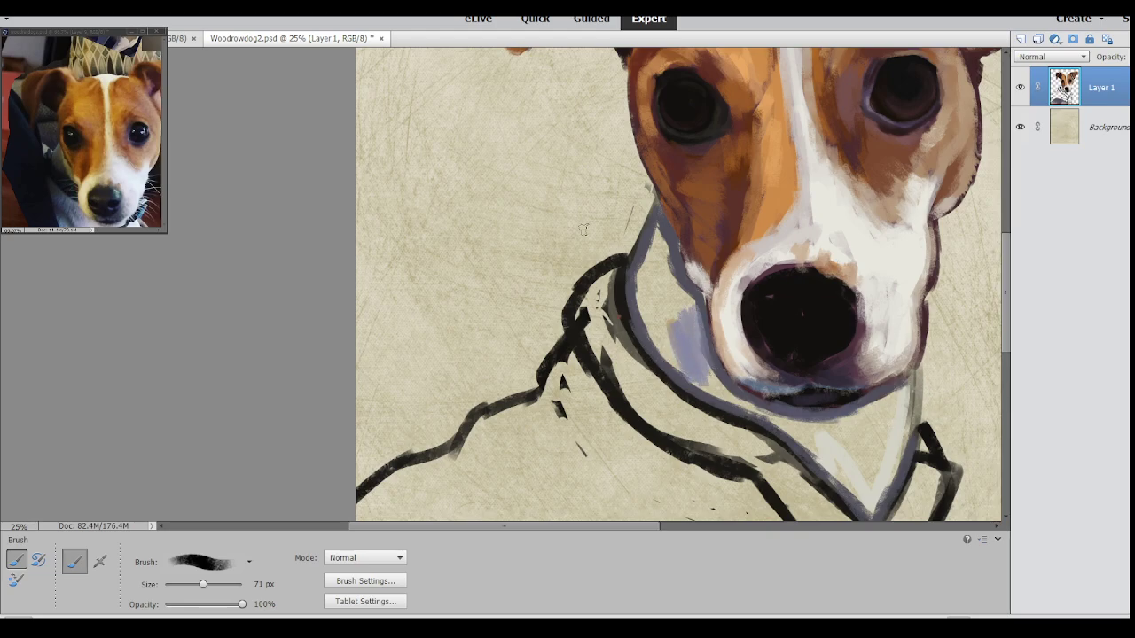
pyautogui.moveTo(648, 316)
pyautogui.mouseDown()
pyautogui.moveTo(656, 350)
pyautogui.moveTo(643, 293)
pyautogui.moveTo(670, 293)
pyautogui.moveTo(680, 377)
pyautogui.mouseUp()
# - Fill the neck from the cheek to beneath the chin with blended lavender-grey using a 91 px brush
pyautogui.moveTo(204, 585); pyautogui.dragTo(210, 585)
pyautogui.moveTo(670, 271)
pyautogui.mouseDown()
pyautogui.moveTo(638, 275)
pyautogui.moveTo(655, 226)
pyautogui.moveTo(698, 328)
pyautogui.moveTo(658, 263)
pyautogui.moveTo(645, 306)
pyautogui.mouseUp()
pyautogui.moveTo(653, 268)
pyautogui.mouseDown()
pyautogui.moveTo(656, 314)
pyautogui.moveTo(648, 282)
pyautogui.moveTo(660, 344)
pyautogui.mouseUp()
pyautogui.moveTo(659, 289)
pyautogui.mouseDown()
pyautogui.moveTo(663, 340)
pyautogui.moveTo(671, 288)
pyautogui.moveTo(703, 354)
pyautogui.moveTo(684, 370)
pyautogui.mouseUp()
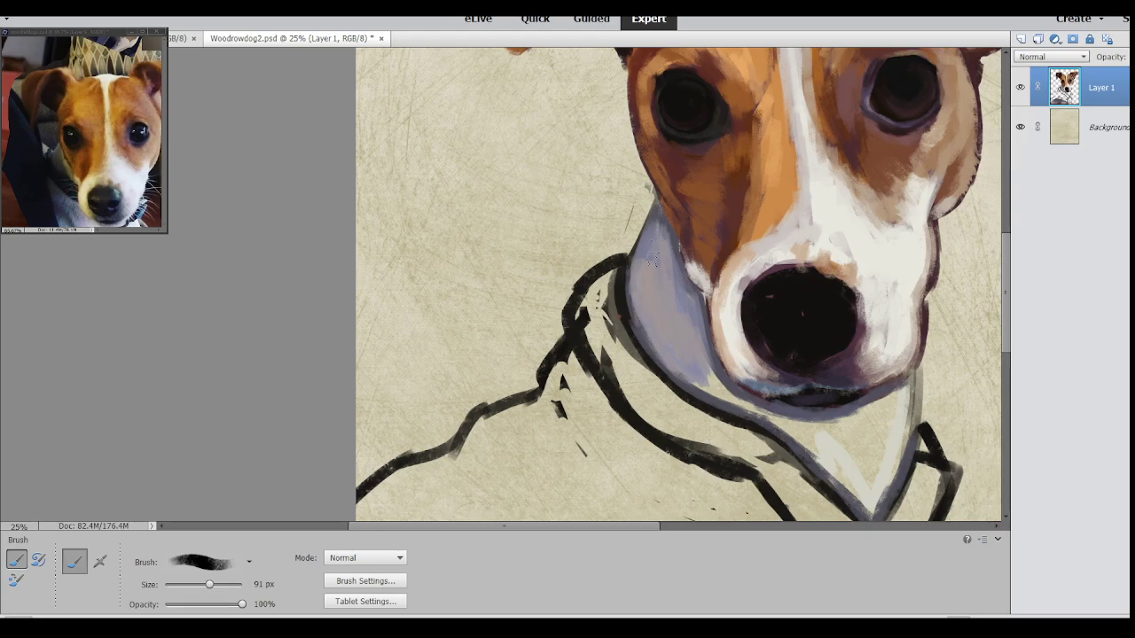
pyautogui.moveTo(651, 262); pyautogui.dragTo(683, 293)
pyautogui.moveTo(716, 388)
pyautogui.mouseDown()
pyautogui.moveTo(727, 381)
pyautogui.moveTo(705, 395)
pyautogui.mouseUp()
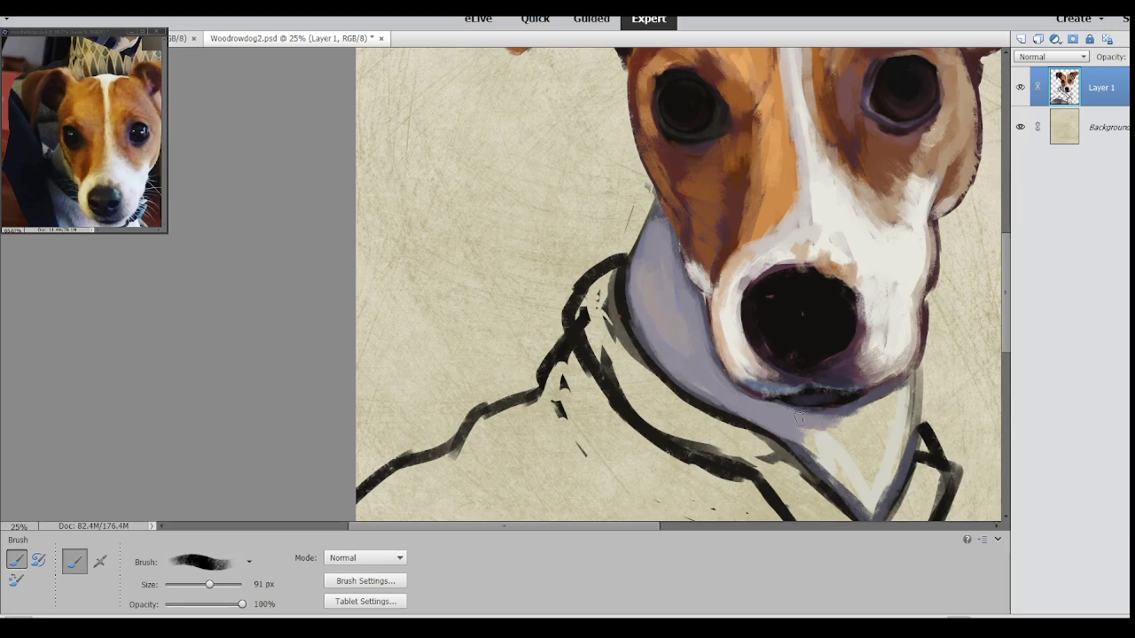
# - Fill the V-shaped chest below the chin with off-white, blend it into the lavender neck, and save the painting
pyautogui.moveTo(836, 437)
pyautogui.mouseDown()
pyautogui.moveTo(816, 431)
pyautogui.moveTo(862, 418)
pyautogui.moveTo(838, 410)
pyautogui.moveTo(904, 377)
pyautogui.mouseUp()
pyautogui.moveTo(849, 420)
pyautogui.mouseDown()
pyautogui.moveTo(898, 391)
pyautogui.moveTo(888, 395)
pyautogui.moveTo(909, 400)
pyautogui.moveTo(896, 415)
pyautogui.moveTo(911, 395)
pyautogui.moveTo(879, 480)
pyautogui.moveTo(859, 451)
pyautogui.moveTo(876, 420)
pyautogui.moveTo(829, 438)
pyautogui.moveTo(863, 492)
pyautogui.moveTo(835, 488)
pyautogui.moveTo(910, 421)
pyautogui.moveTo(890, 478)
pyautogui.moveTo(901, 415)
pyautogui.moveTo(867, 431)
pyautogui.moveTo(875, 407)
pyautogui.moveTo(810, 419)
pyautogui.moveTo(884, 400)
pyautogui.moveTo(808, 422)
pyautogui.moveTo(837, 423)
pyautogui.moveTo(798, 417)
pyautogui.moveTo(822, 427)
pyautogui.moveTo(858, 494)
pyautogui.moveTo(868, 478)
pyautogui.moveTo(838, 465)
pyautogui.moveTo(877, 473)
pyautogui.moveTo(848, 478)
pyautogui.moveTo(855, 492)
pyautogui.moveTo(775, 422)
pyautogui.mouseUp()
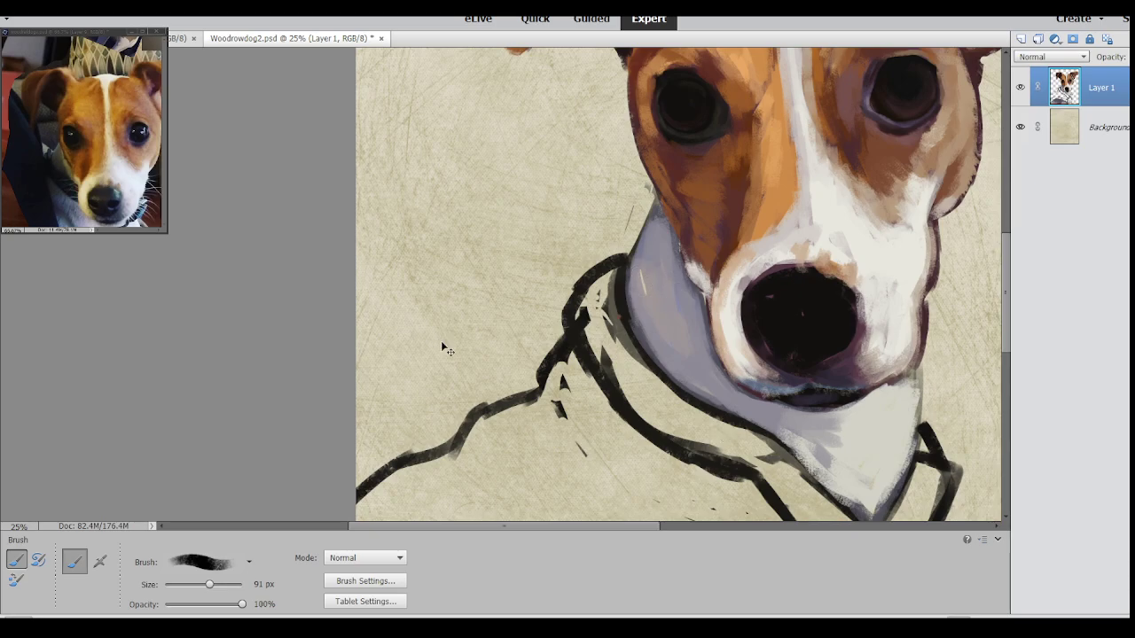
pyautogui.hotkey('ctrl', 's')
# - Paint a grey-teal highlight across the upper part of the nose with a 61 px brush
pyautogui.moveTo(651, 527); pyautogui.dragTo(735, 528)
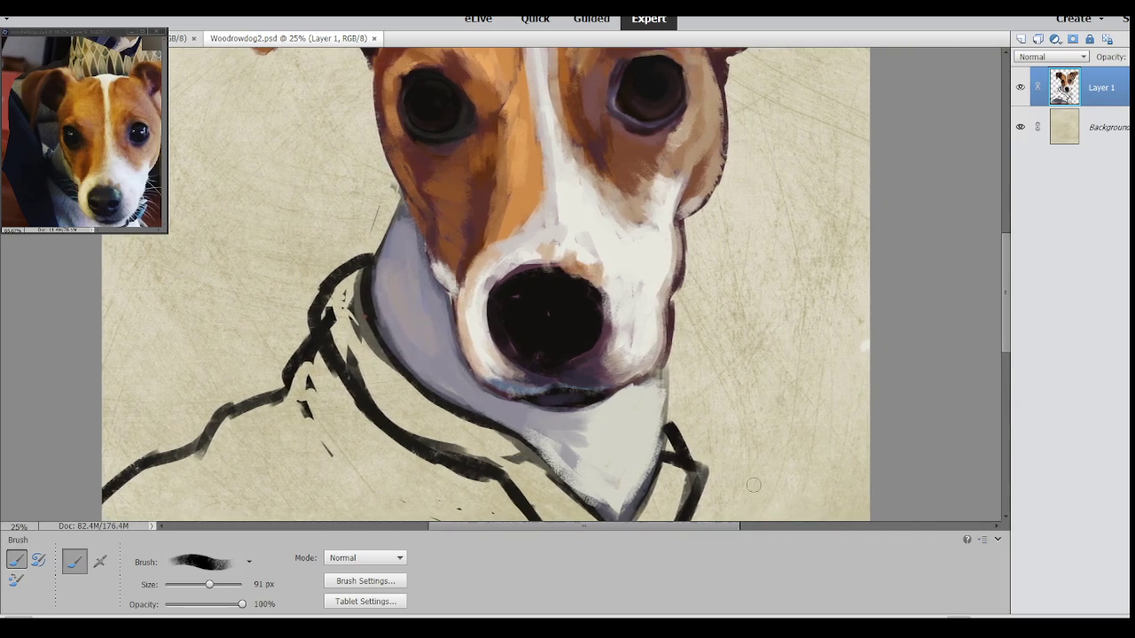
pyautogui.moveTo(1003, 294); pyautogui.dragTo(1000, 266)
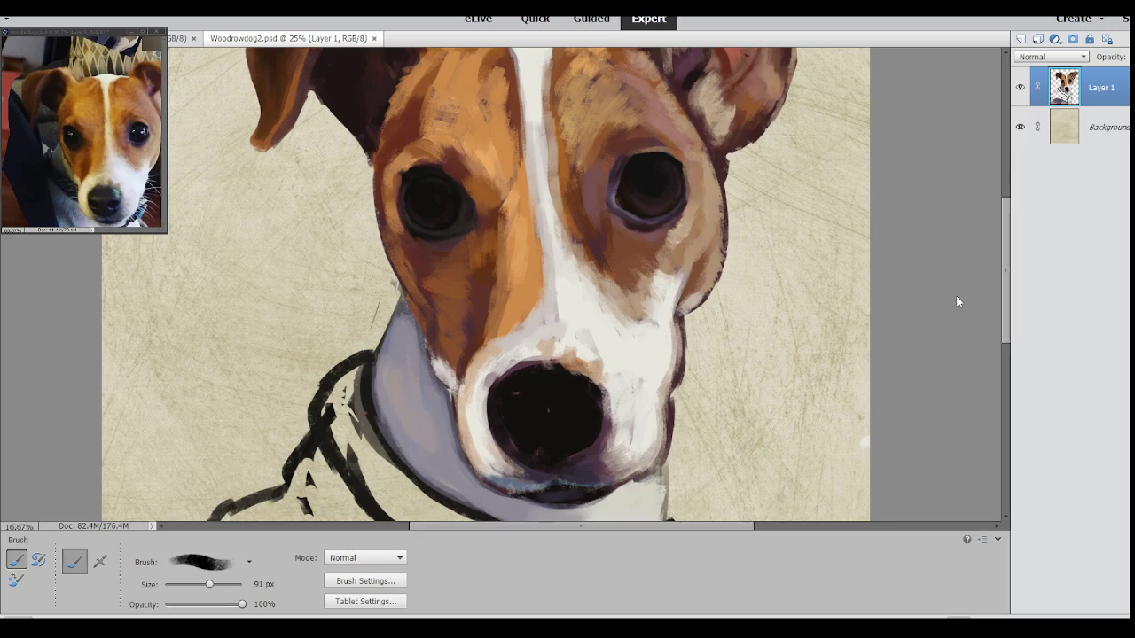
pyautogui.hotkey('ctrl', '-')
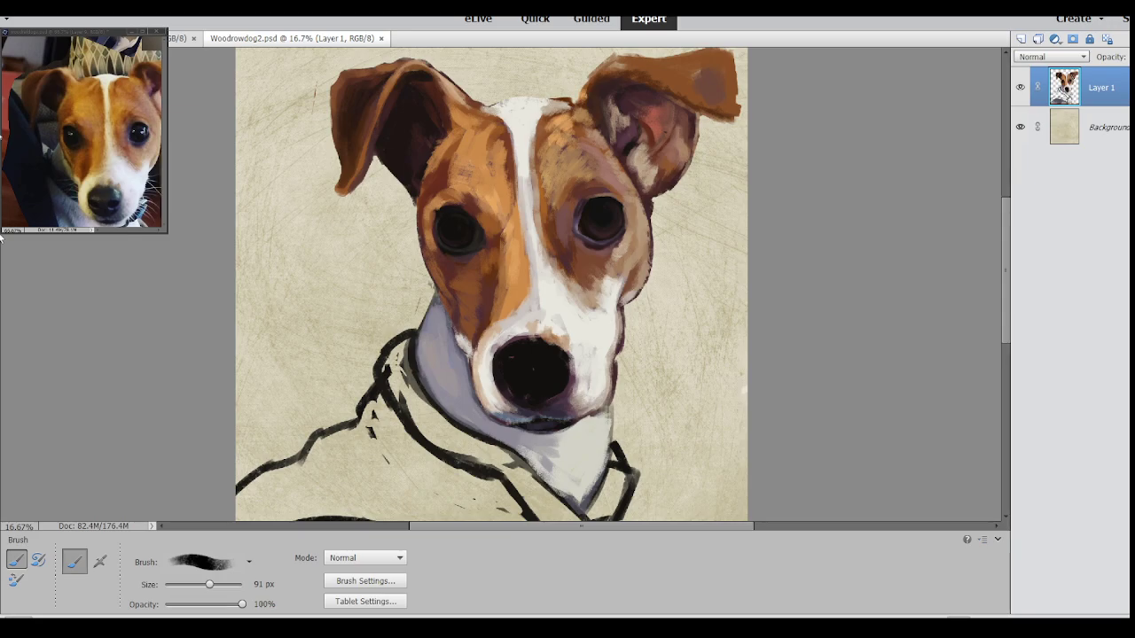
pyautogui.click(707, 265)
pyautogui.moveTo(211, 584); pyautogui.dragTo(179, 589)
pyautogui.press(']')
pyautogui.press(']')
pyautogui.press(']')
pyautogui.press(']')
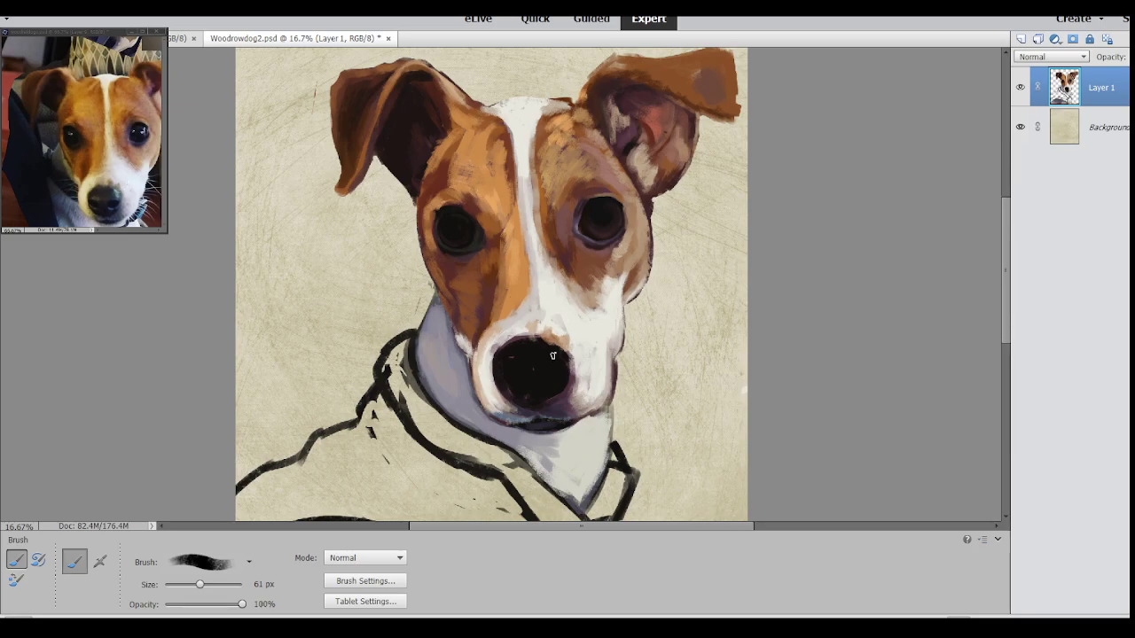
pyautogui.moveTo(555, 354)
pyautogui.mouseDown()
pyautogui.moveTo(563, 361)
pyautogui.moveTo(538, 357)
pyautogui.mouseUp()
# - Model the nose with dark blue-grey shading, a soft upper highlight, and light reflections around the nostrils
pyautogui.press('i')
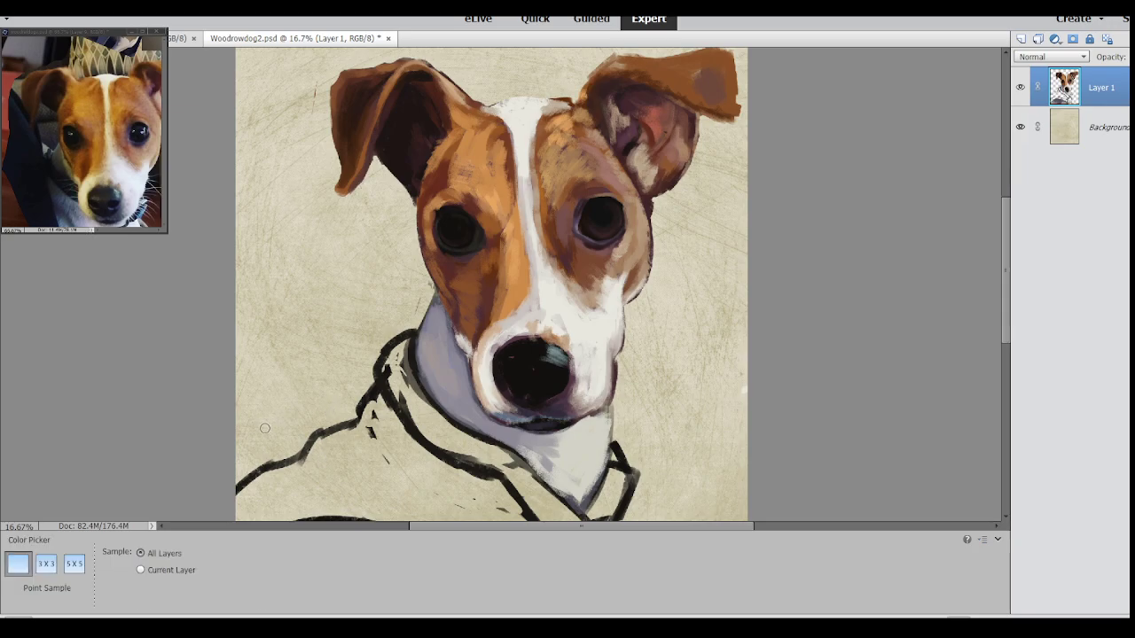
pyautogui.press('b')
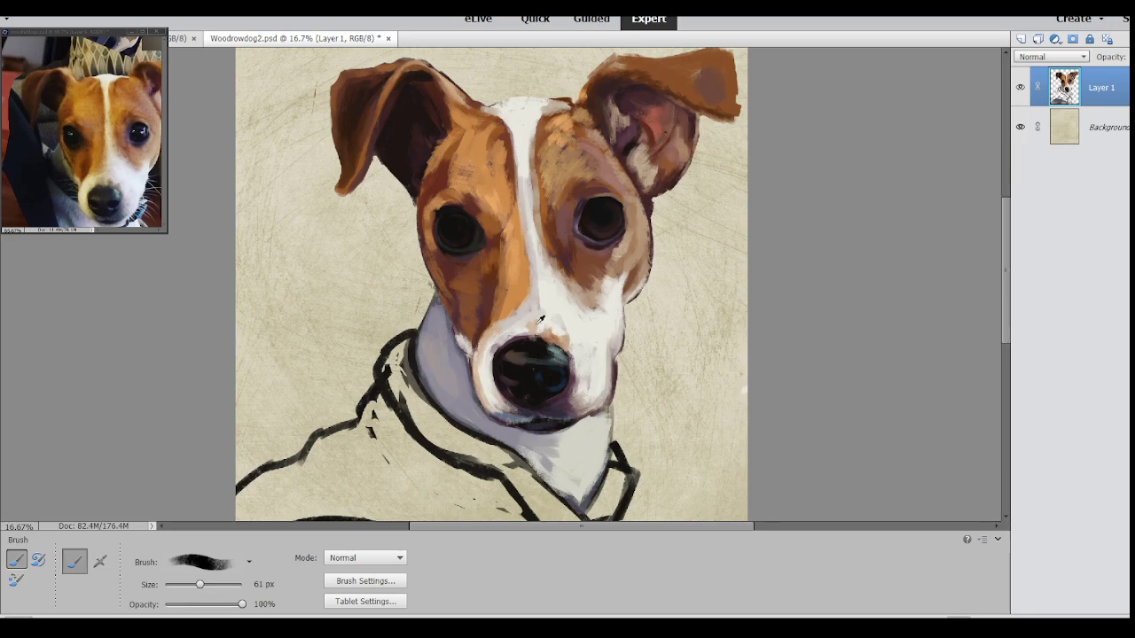
pyautogui.press(']')
pyautogui.press(']')
pyautogui.press(']')
pyautogui.moveTo(513, 346); pyautogui.dragTo(549, 349)
pyautogui.moveTo(209, 585); pyautogui.dragTo(201, 585)
pyautogui.moveTo(558, 352); pyautogui.dragTo(529, 339)
pyautogui.moveTo(201, 586); pyautogui.dragTo(186, 587)
pyautogui.moveTo(546, 385); pyautogui.dragTo(568, 388)
pyautogui.press(']')
pyautogui.press(']')
pyautogui.press(']')
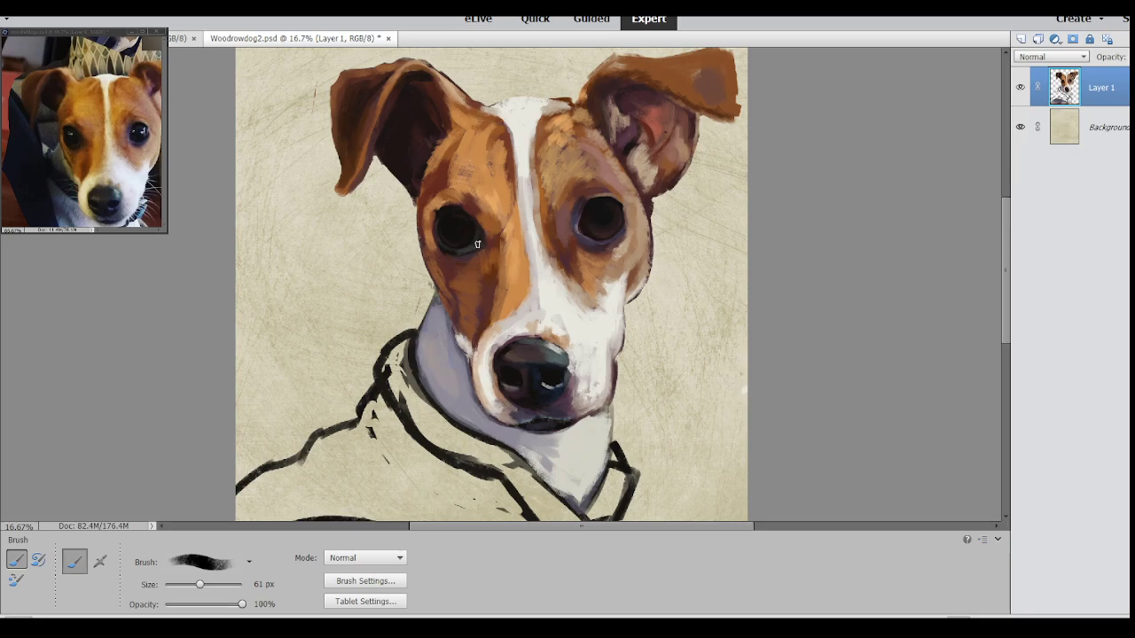
# - Refine the rims of both eyes with dark bluish purple, using a 30 px brush for the right eye
pyautogui.press('i')
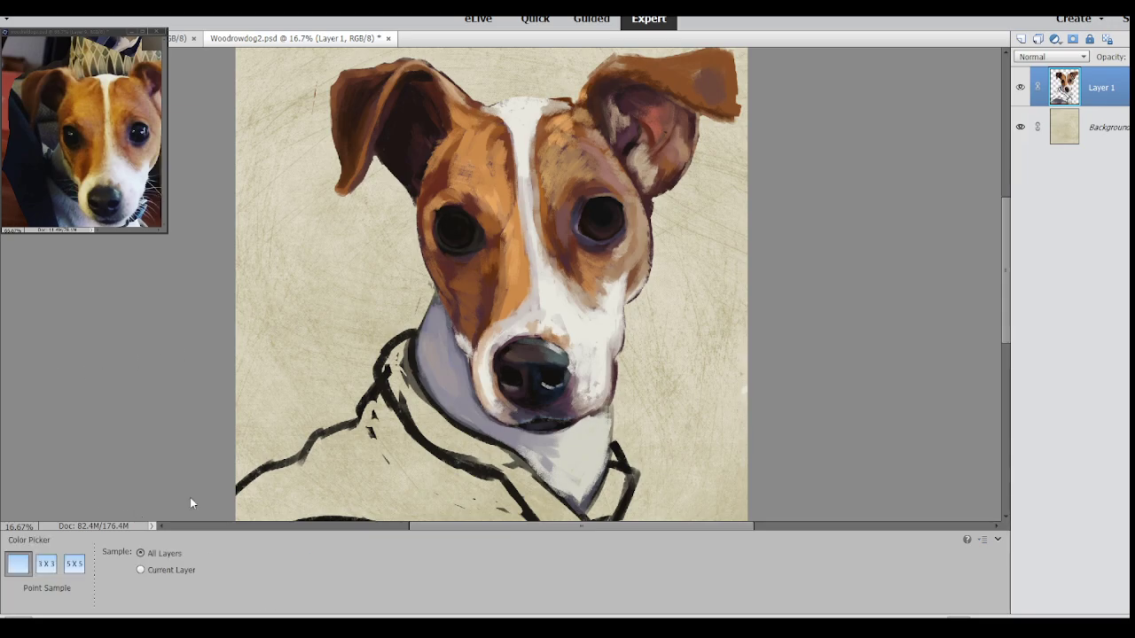
pyautogui.press('b')
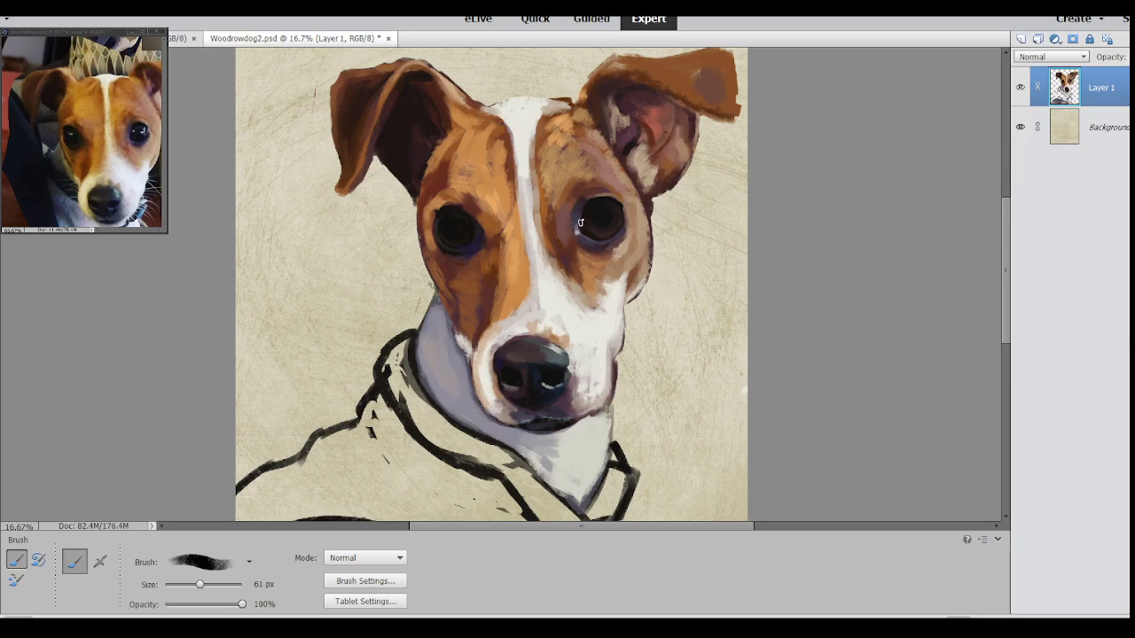
pyautogui.press('[')
pyautogui.press('[')
pyautogui.press('[')
pyautogui.click(585, 235)
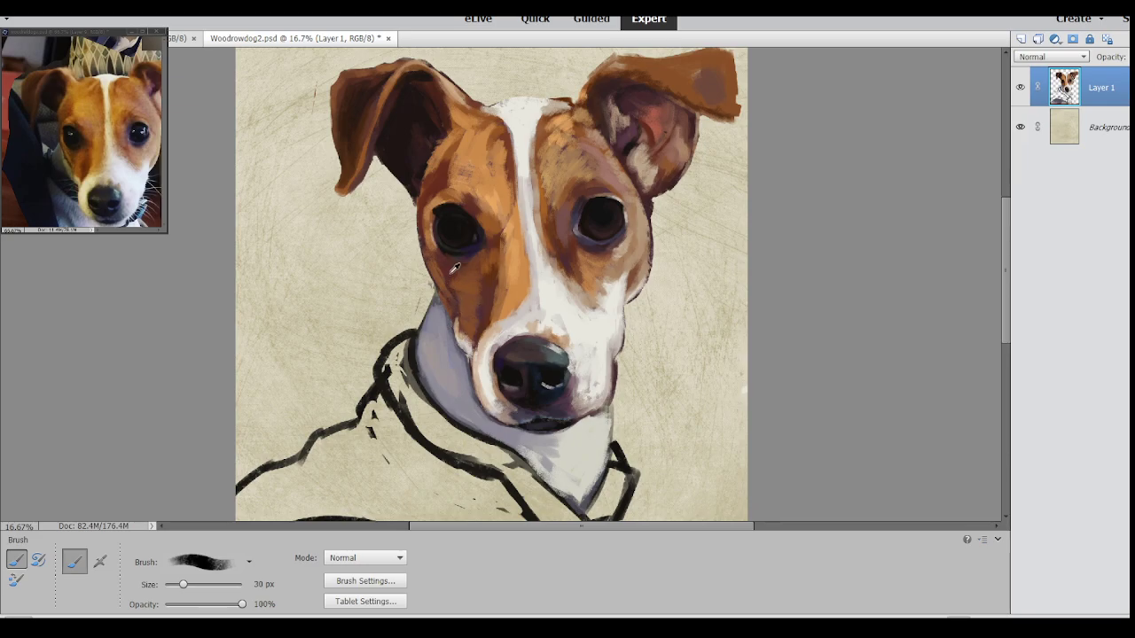
# - Refine the left cheek's edge, blend the brown fur above the right eye with a 61 px brush, and save
pyautogui.moveTo(439, 299)
pyautogui.mouseDown()
pyautogui.moveTo(433, 284)
pyautogui.moveTo(451, 314)
pyautogui.mouseUp()
pyautogui.click(202, 585)
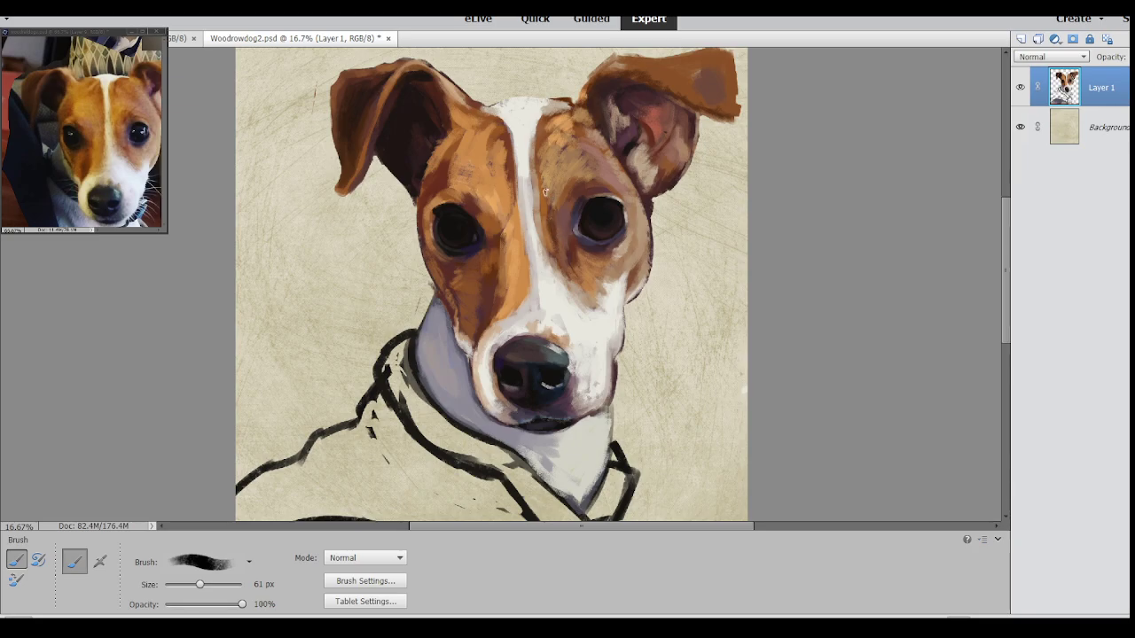
pyautogui.press('i')
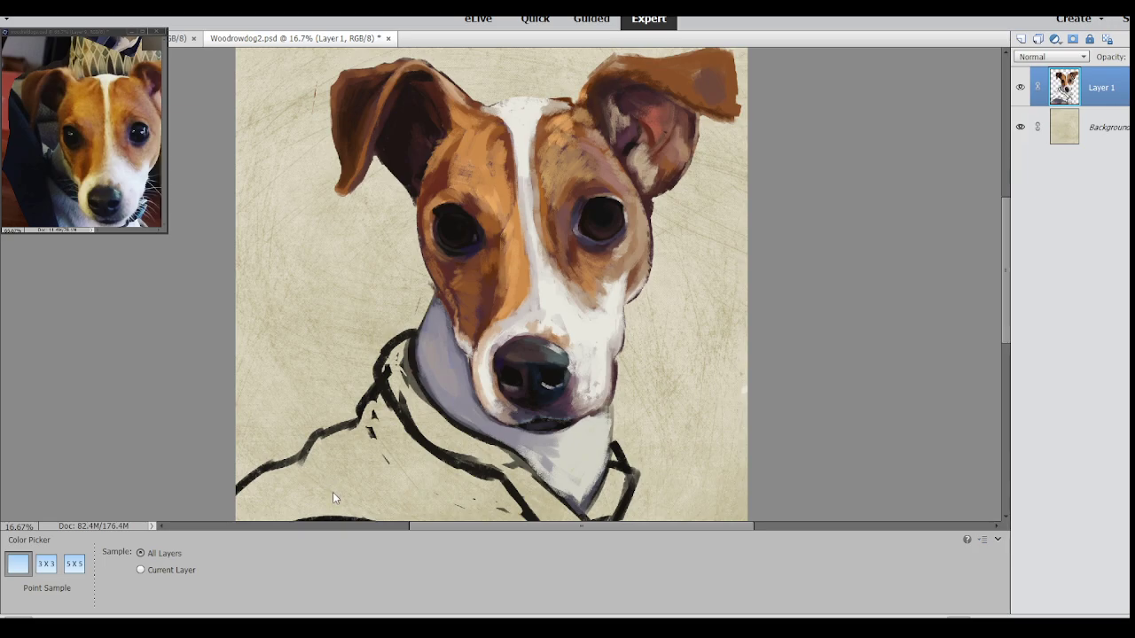
pyautogui.press('b')
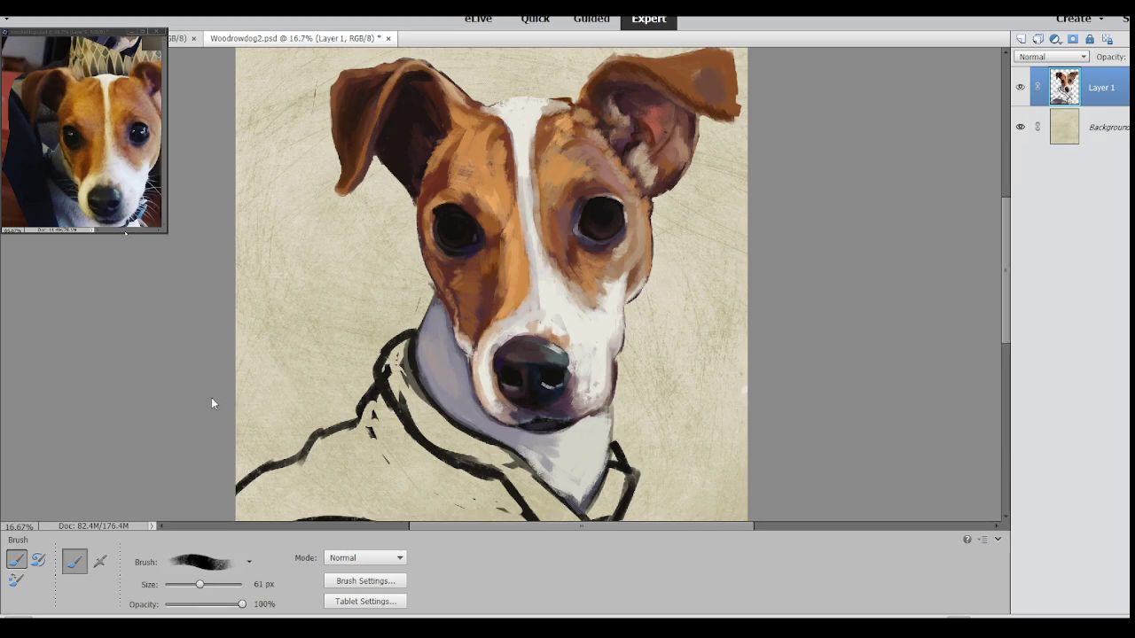
pyautogui.hotkey('ctrl', 's')
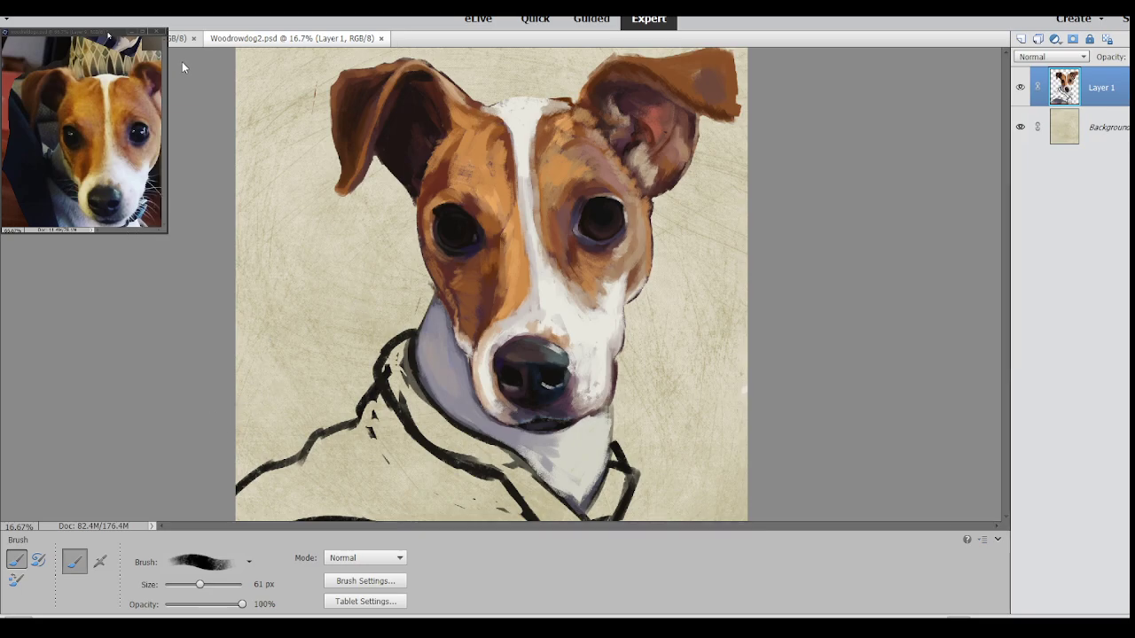
# - Widen the reference photo to show the whole ear, refine the painted right ear's flap and inner fur, and save
pyautogui.click(155, 66)
pyautogui.moveTo(167, 133); pyautogui.dragTo(217, 133)
pyautogui.click(863, 183)
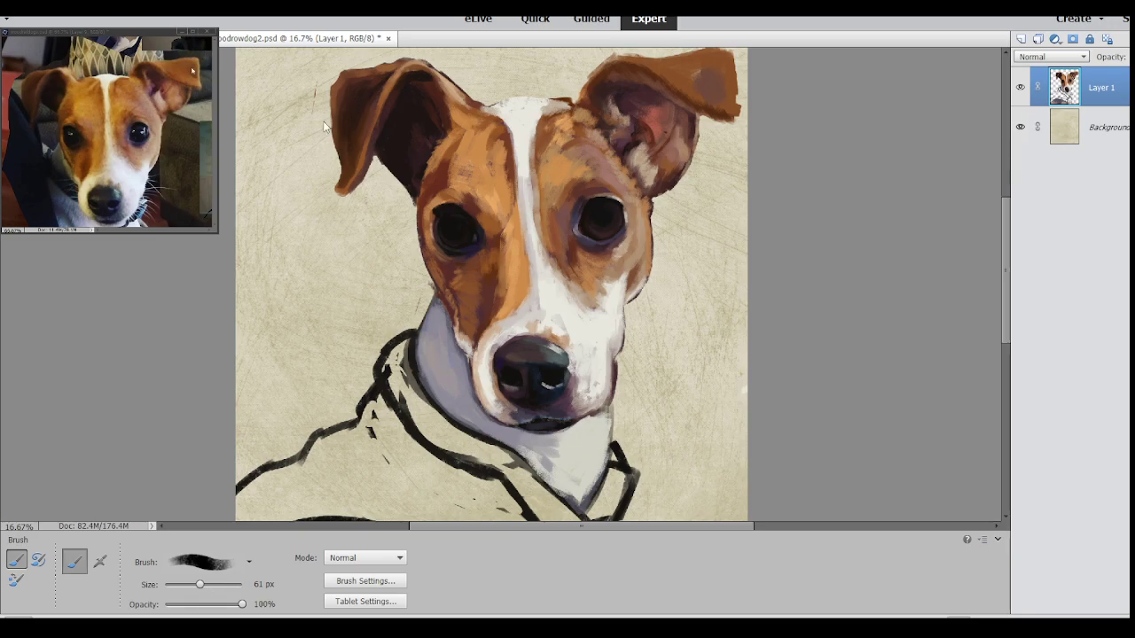
pyautogui.moveTo(705, 94)
pyautogui.mouseDown()
pyautogui.moveTo(691, 84)
pyautogui.moveTo(727, 110)
pyautogui.mouseUp()
pyautogui.moveTo(726, 108)
pyautogui.mouseDown()
pyautogui.moveTo(734, 59)
pyautogui.moveTo(736, 97)
pyautogui.mouseUp()
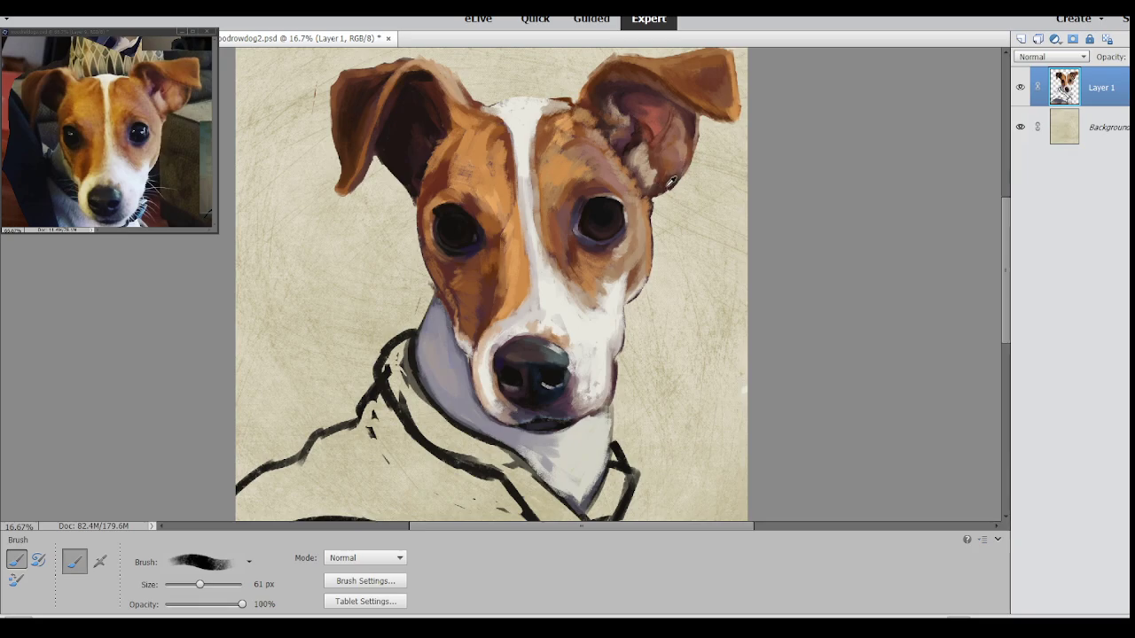
pyautogui.moveTo(663, 171); pyautogui.dragTo(652, 175)
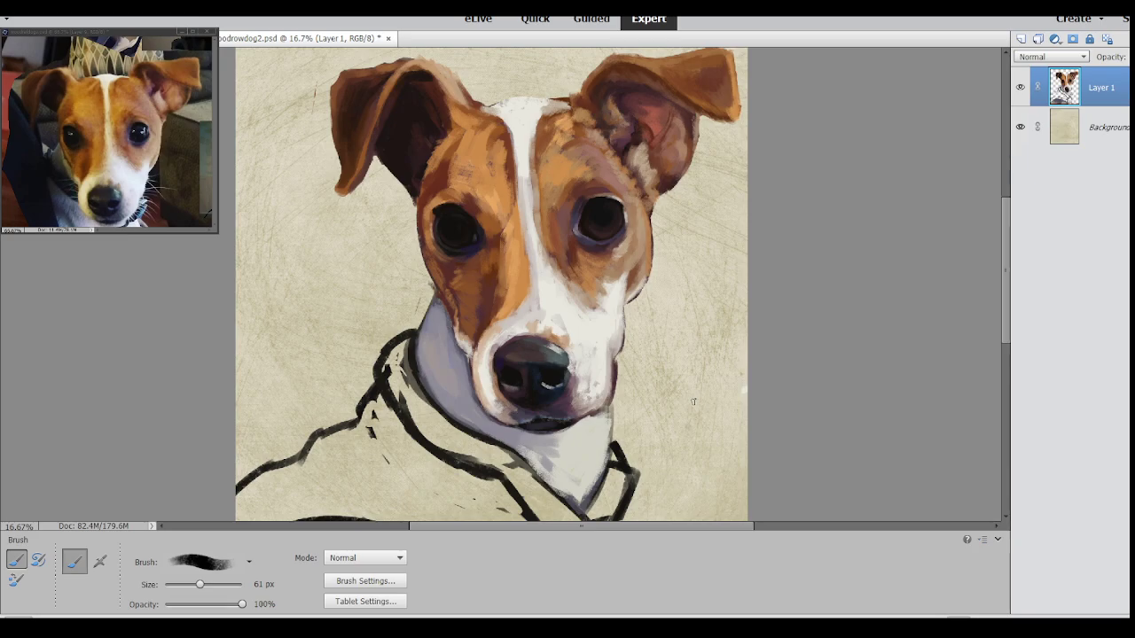
pyautogui.hotkey('ctrl', 's')
# - Erase the stray black marks beside the collar sketch with the 91 px Eraser
pyautogui.hotkey('ctrl', 'Tab')
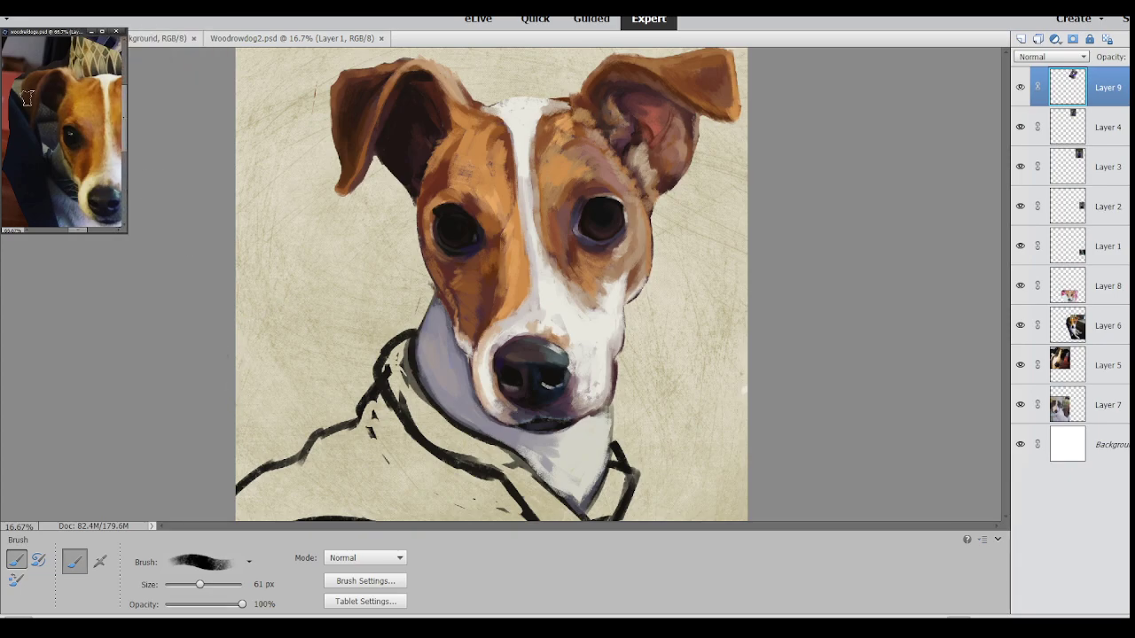
pyautogui.press('e')
pyautogui.click(406, 308)
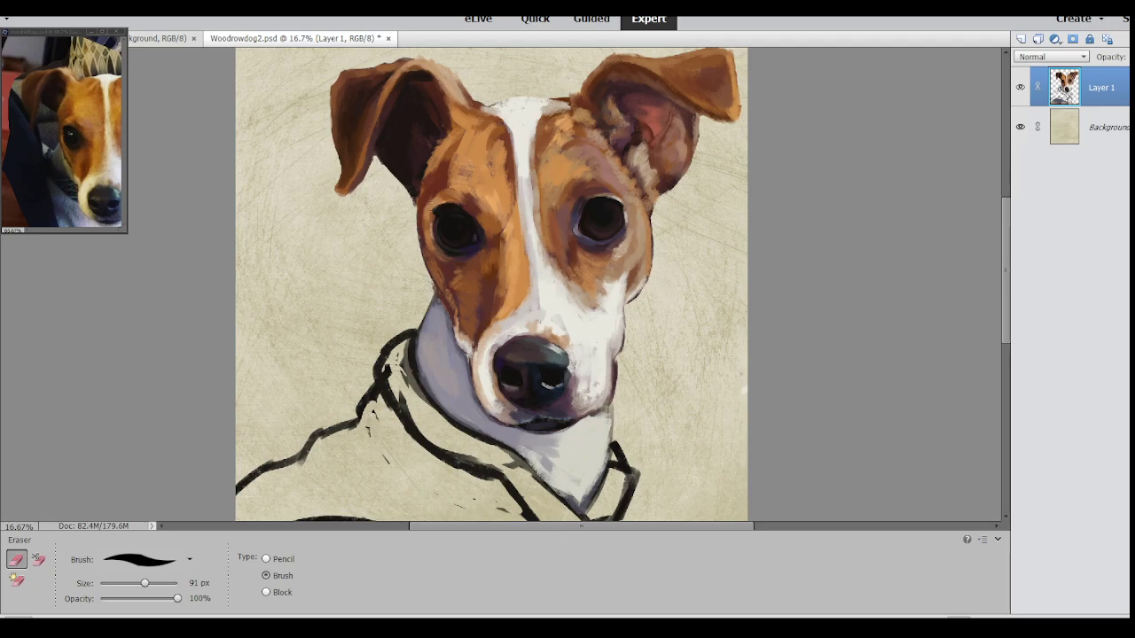
# - Show the front-facing face in the reference photo and paint bluish reflections in the left eye with the 43 px brush
pyautogui.hotkey('ctrl', '-')
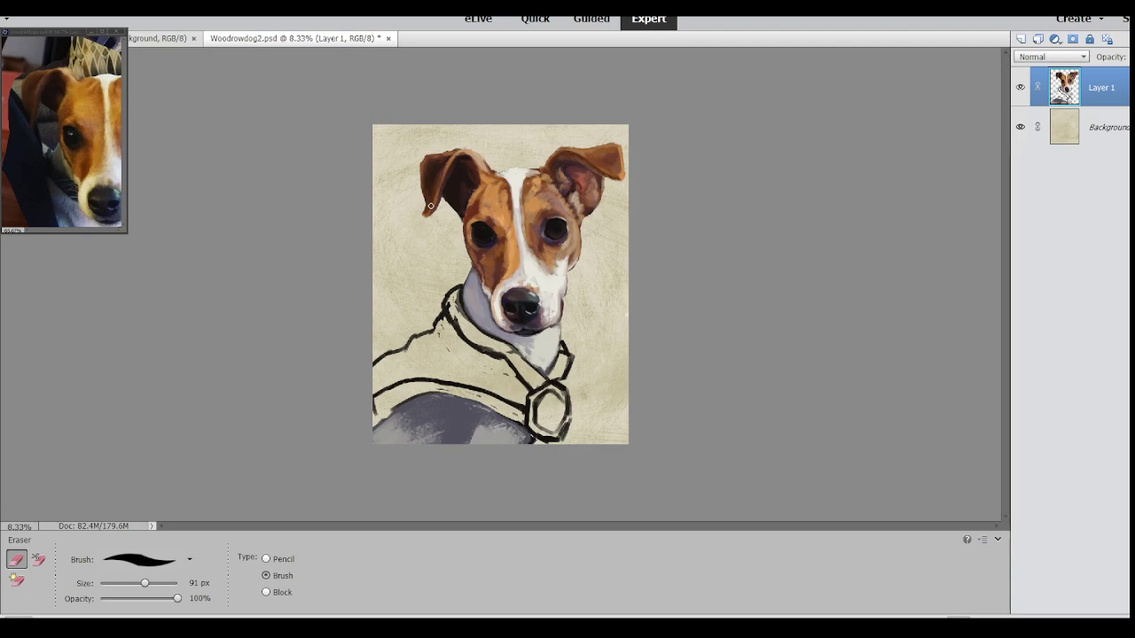
pyautogui.hotkey('ctrl', 'Tab')
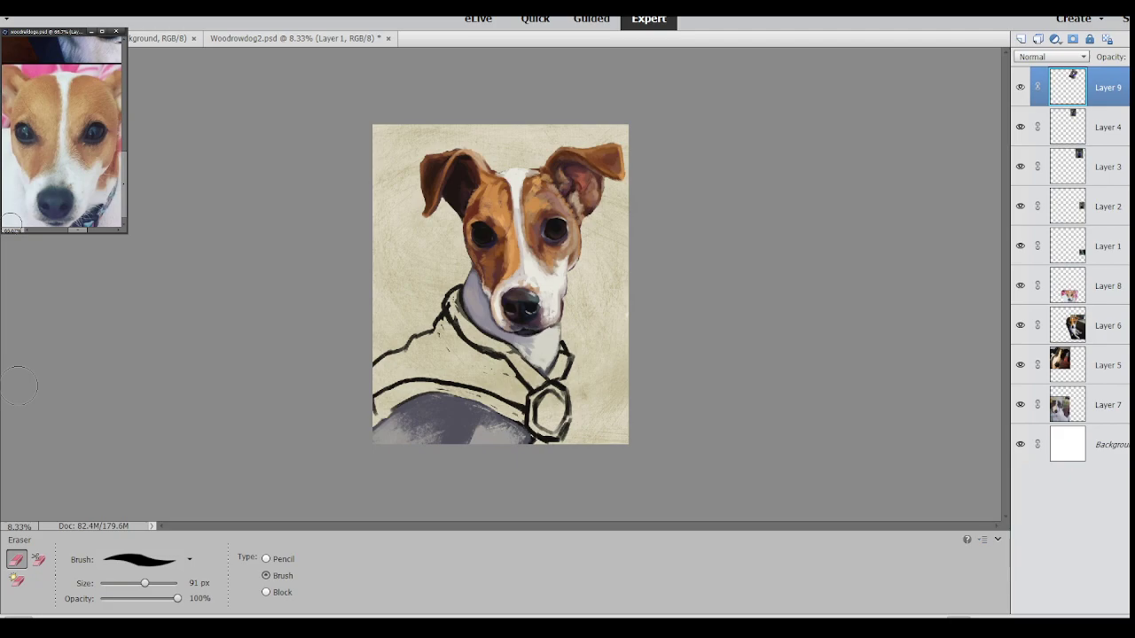
pyautogui.hotkey('ctrl', '=')
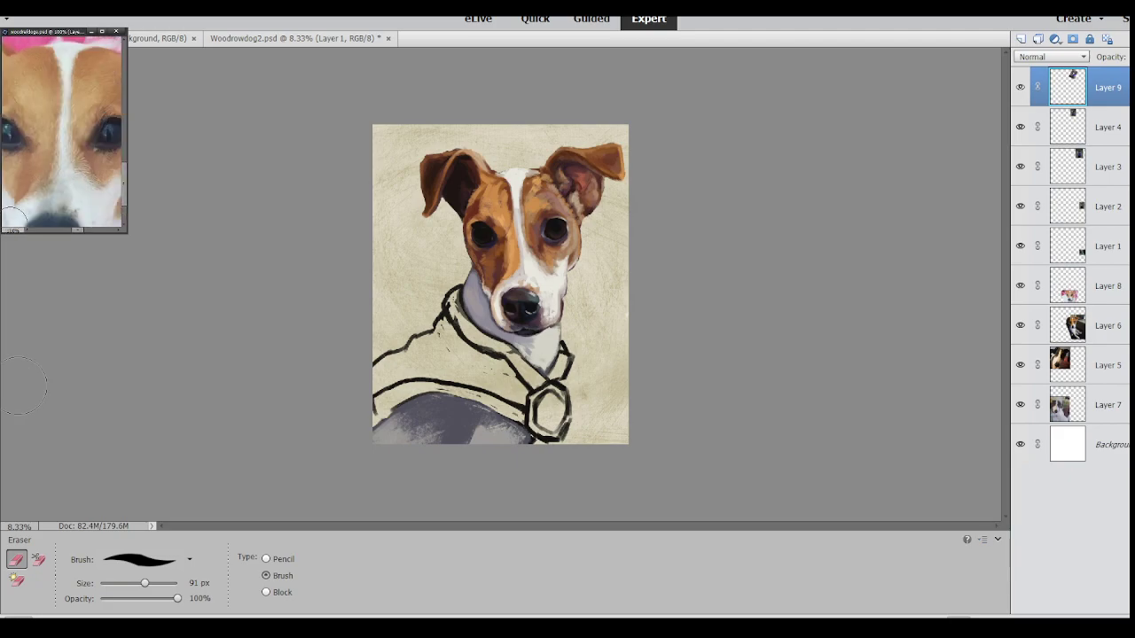
pyautogui.click(710, 420)
pyautogui.hotkey('ctrl', '=')
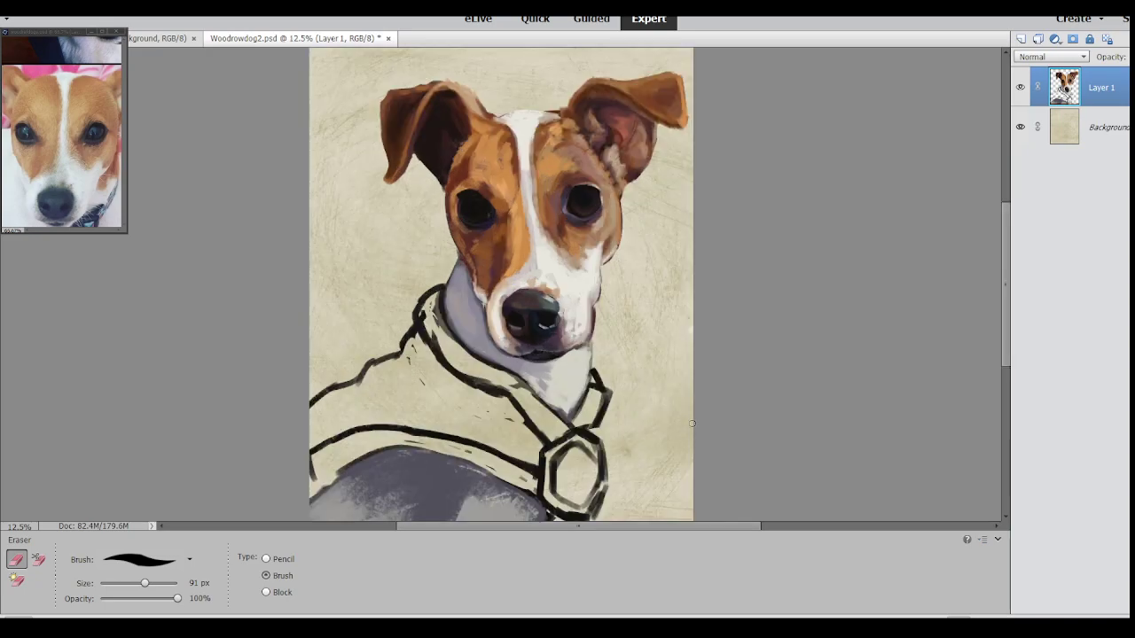
pyautogui.hotkey('ctrl', '=')
pyautogui.moveTo(1007, 223); pyautogui.dragTo(1007, 203)
pyautogui.press('b')
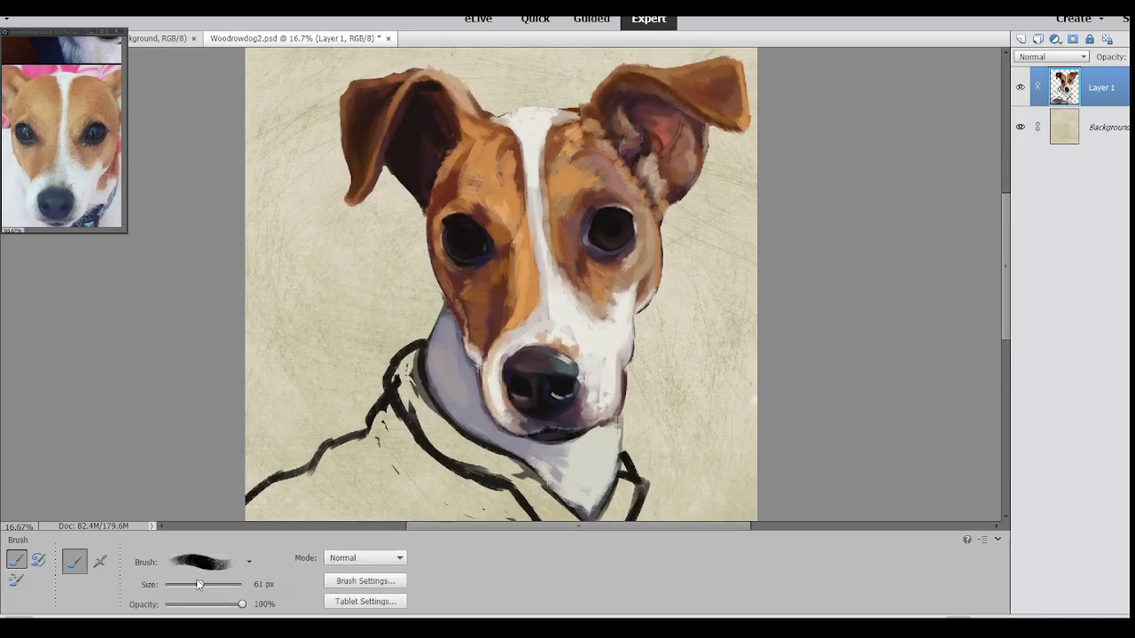
pyautogui.press('.')
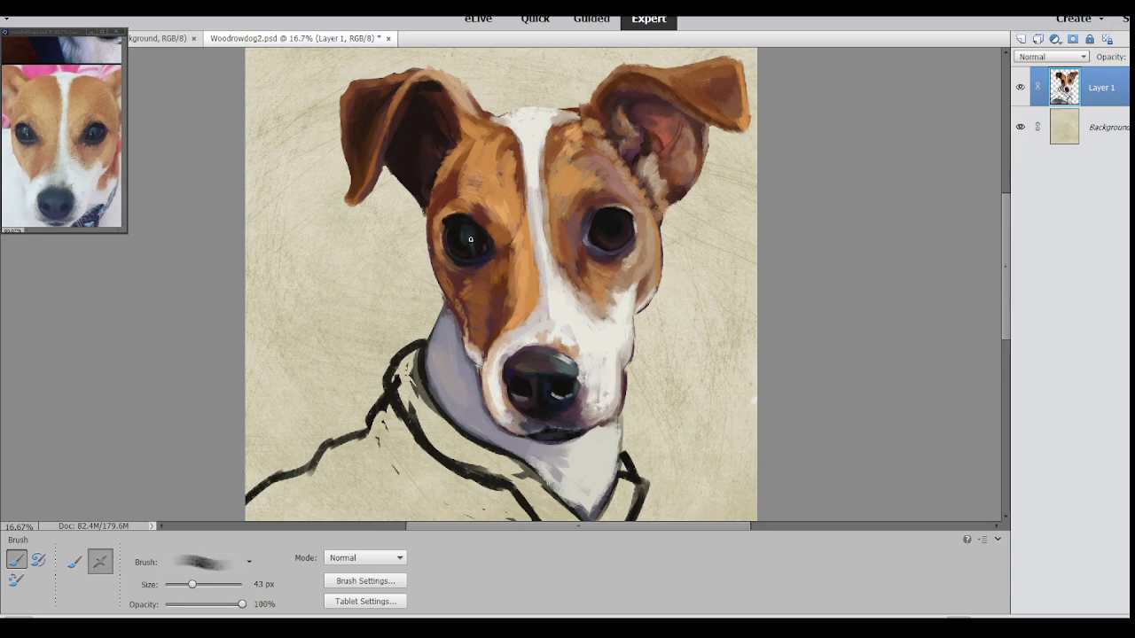
pyautogui.moveTo(463, 233); pyautogui.dragTo(468, 241)
# - Paint matching dark blue reflections in the right eye with a 30 px brush
pyautogui.press(']')
pyautogui.press(']')
pyautogui.press(']')
pyautogui.press(']')
pyautogui.press(']')
pyautogui.click(184, 585)
pyautogui.moveTo(185, 585); pyautogui.dragTo(182, 585)
pyautogui.moveTo(626, 218); pyautogui.dragTo(612, 224)
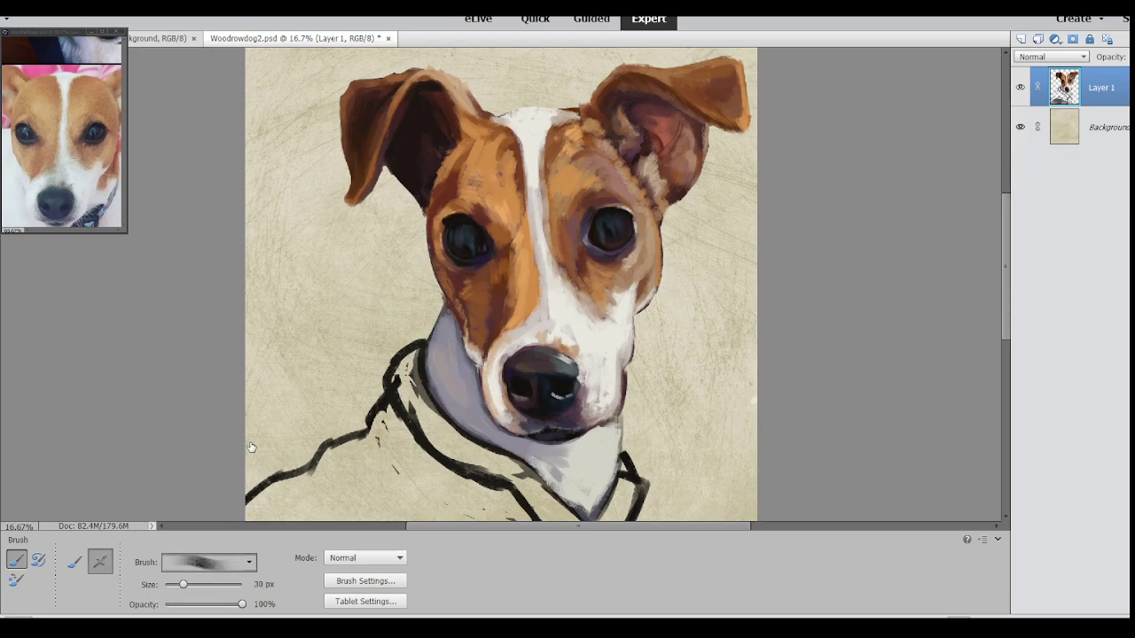
# - Brighten the highlights and reflections in both eyes with finer brushes, and save the painting
pyautogui.press('.')
pyautogui.press('[')
pyautogui.press('[')
pyautogui.press('[')
pyautogui.press('[')
pyautogui.press('[')
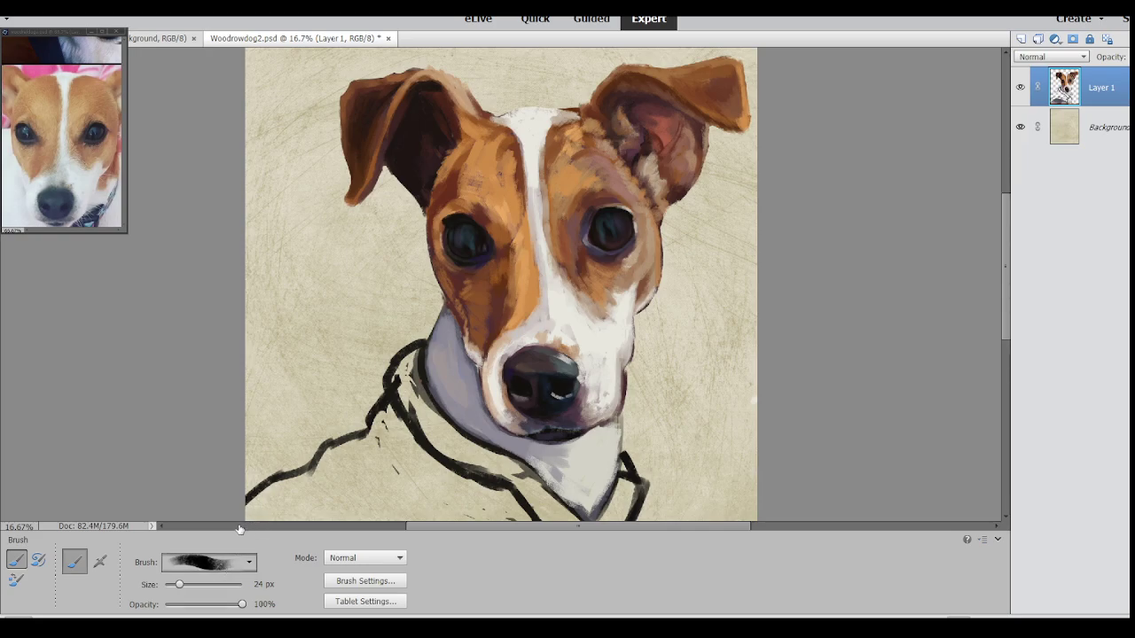
pyautogui.press('.')
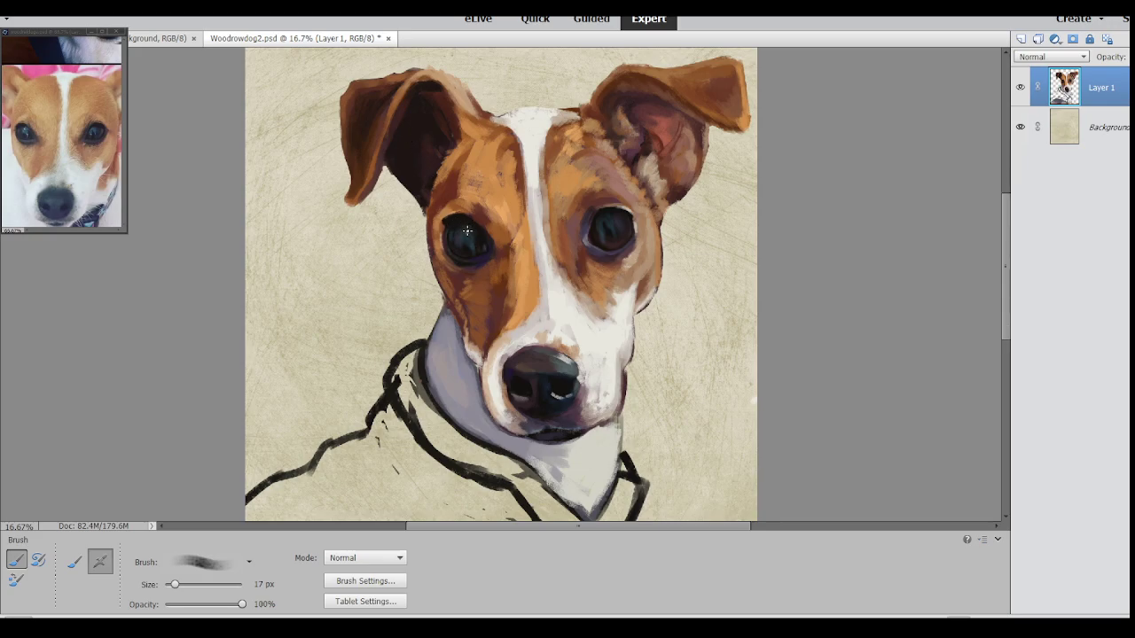
pyautogui.press(']')
pyautogui.click(605, 232)
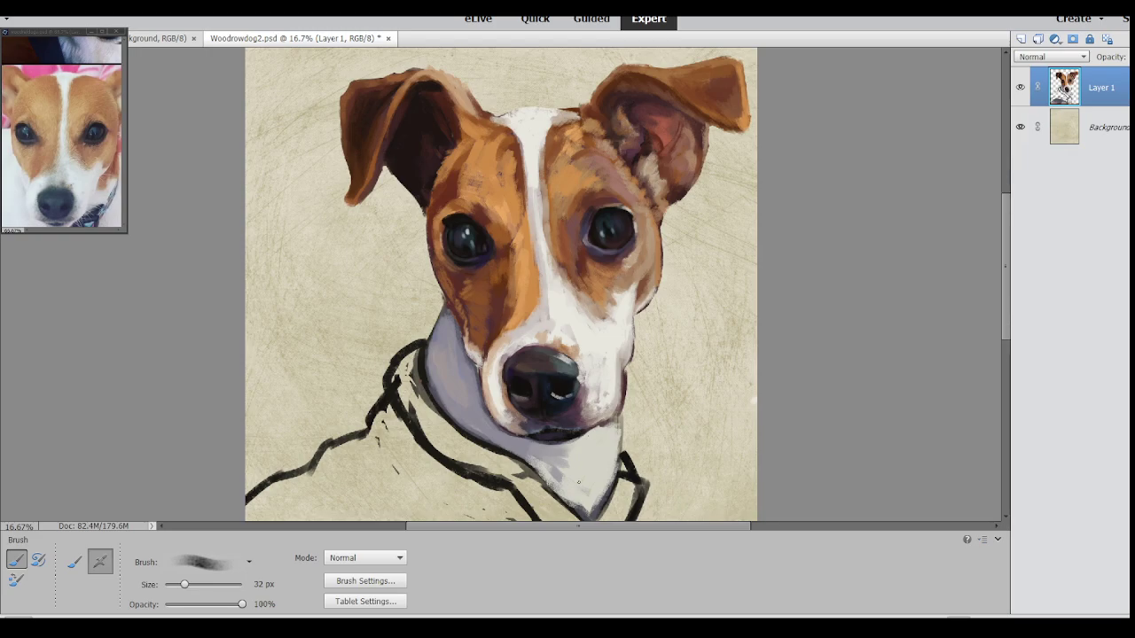
pyautogui.hotkey('ctrl', 's')
# - Blend the face's brown and white fur with an 81 px brush and paint a reddish-brown patch on the left of the neck
pyautogui.click(206, 585)
pyautogui.moveTo(483, 177)
pyautogui.mouseDown()
pyautogui.moveTo(470, 185)
pyautogui.moveTo(515, 174)
pyautogui.moveTo(520, 186)
pyautogui.moveTo(521, 170)
pyautogui.mouseUp()
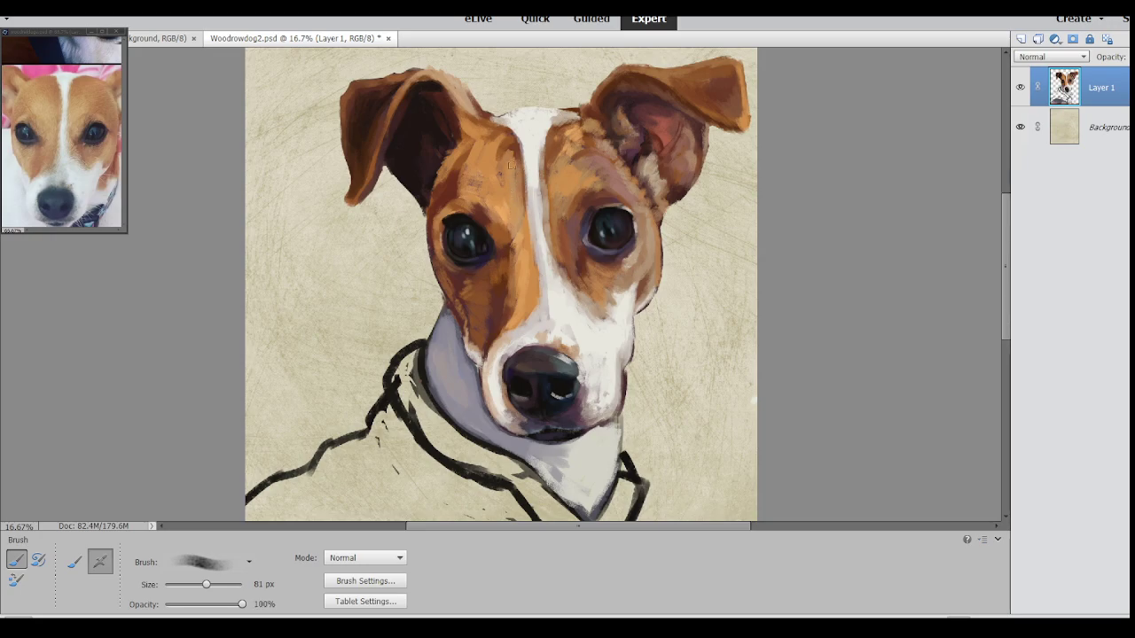
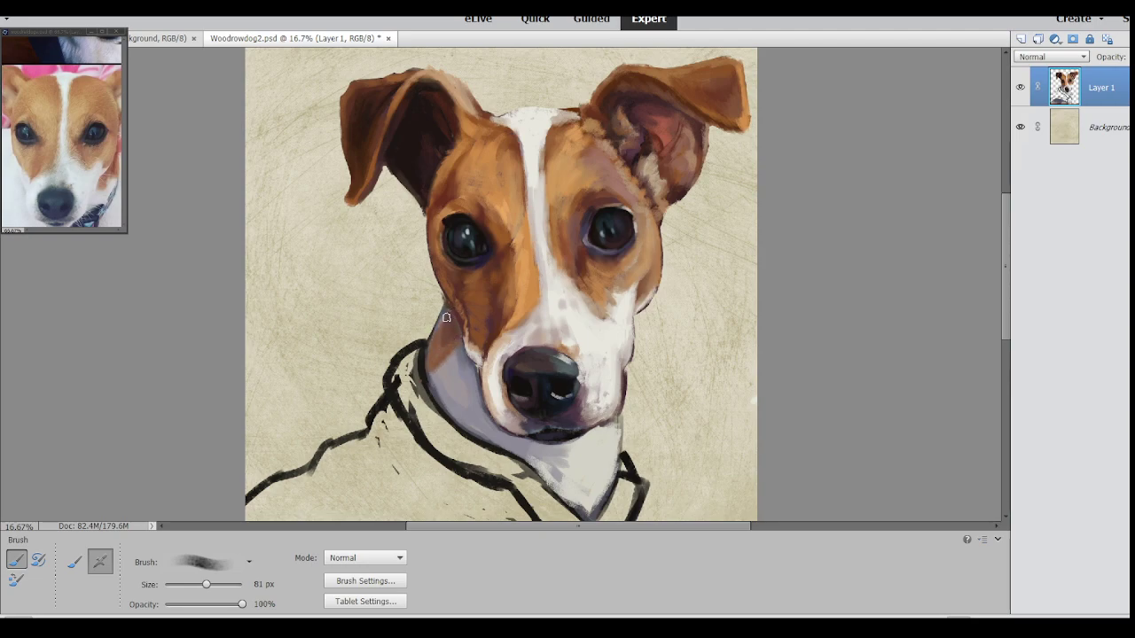
pyautogui.moveTo(433, 348); pyautogui.dragTo(433, 360)
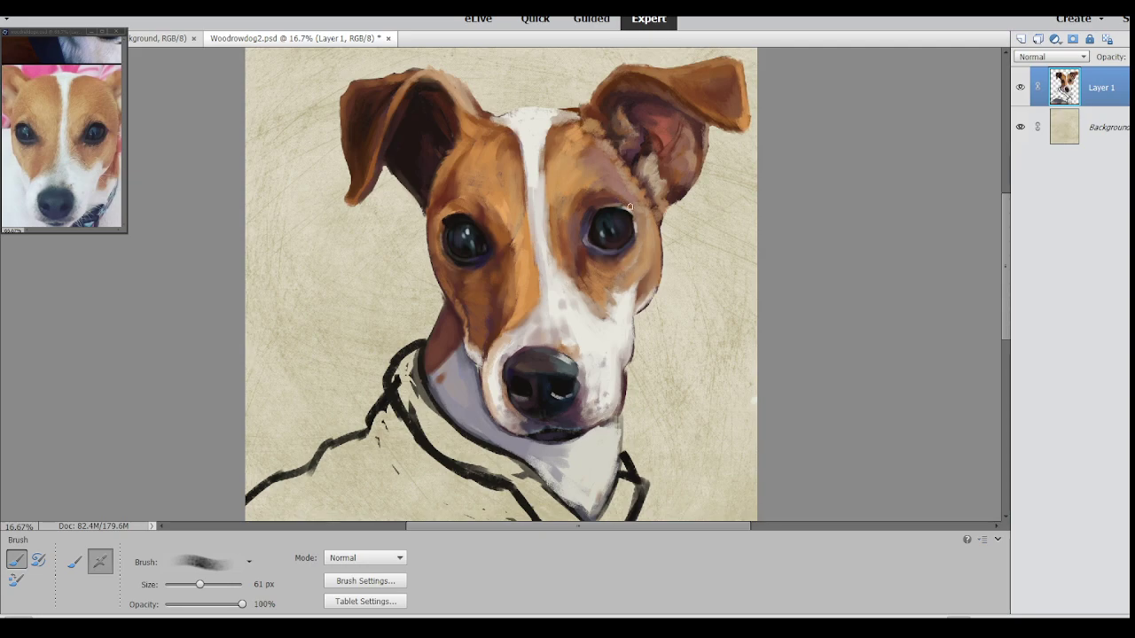
# - Refine the fur at the right ear's base from the darker reference photo, clean the muzzle's outer edge, and save
pyautogui.hotkey('ctrl', 'Tab')
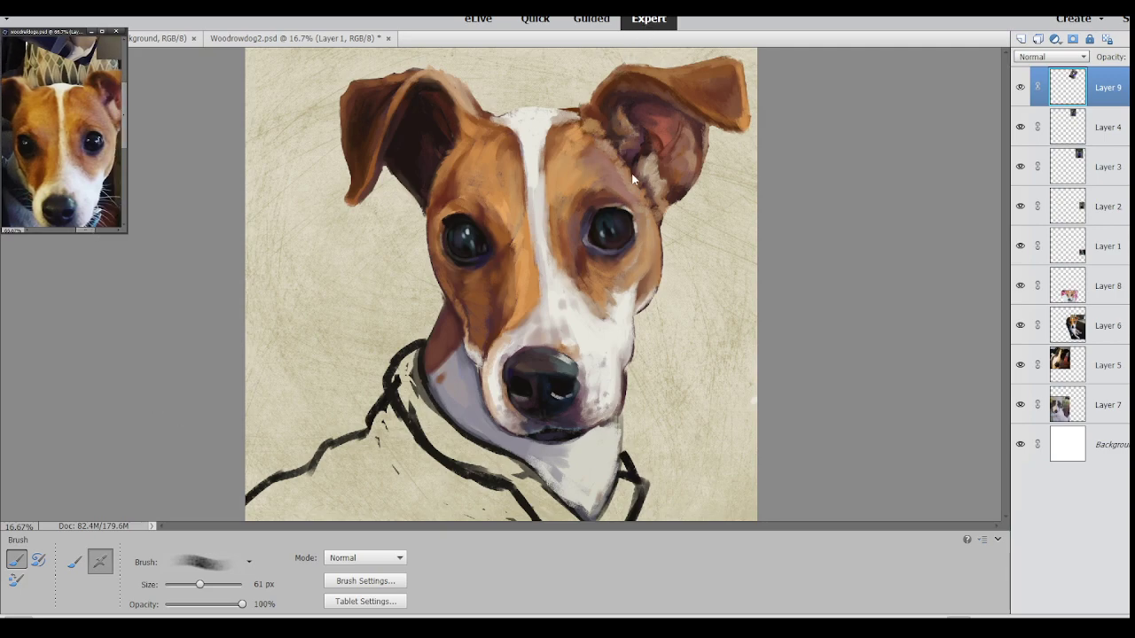
pyautogui.hotkey('ctrl', 'Tab')
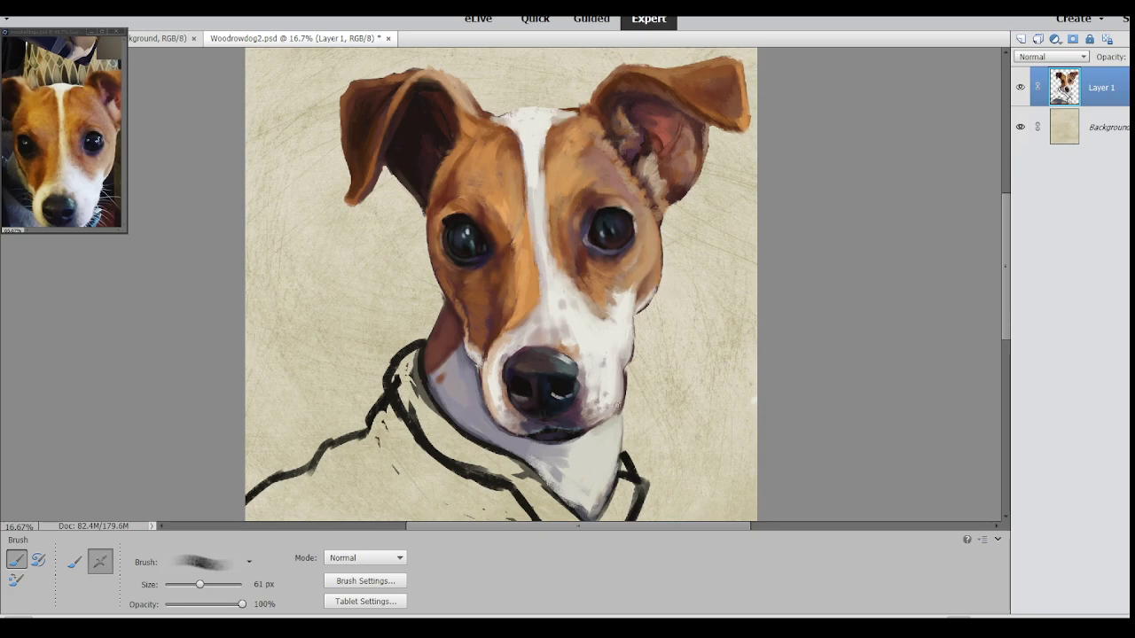
pyautogui.press('e')
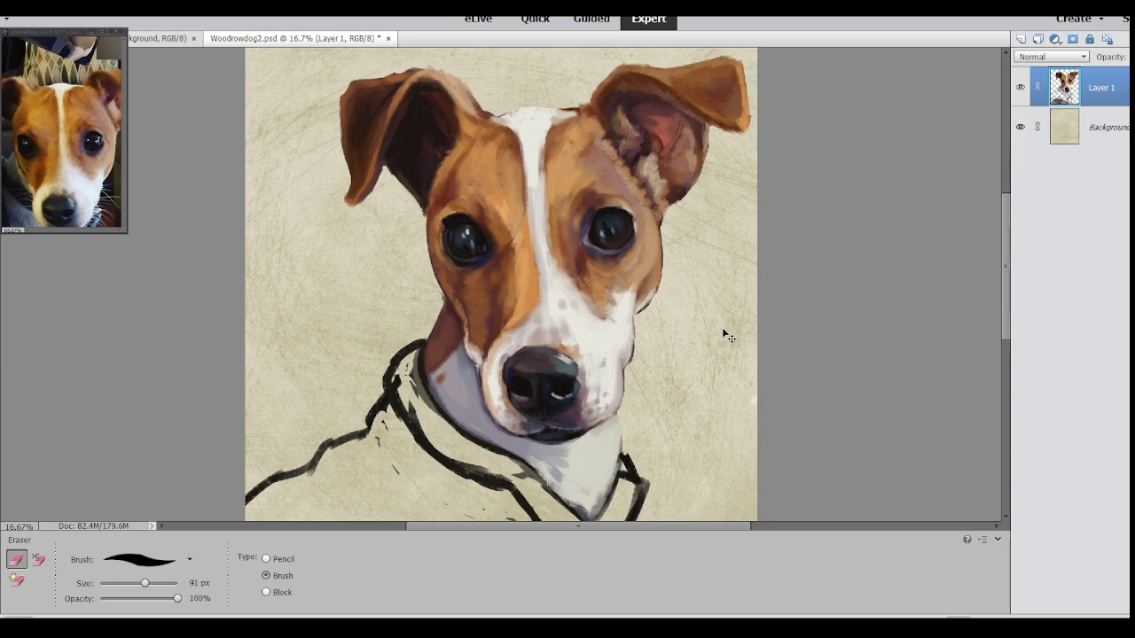
pyautogui.hotkey('ctrl', 's')
# - Bring the green-and-gold collar artwork into the reference view and paint dark ring earrings on the left ear's outer edge
pyautogui.hotkey('ctrl', '-')
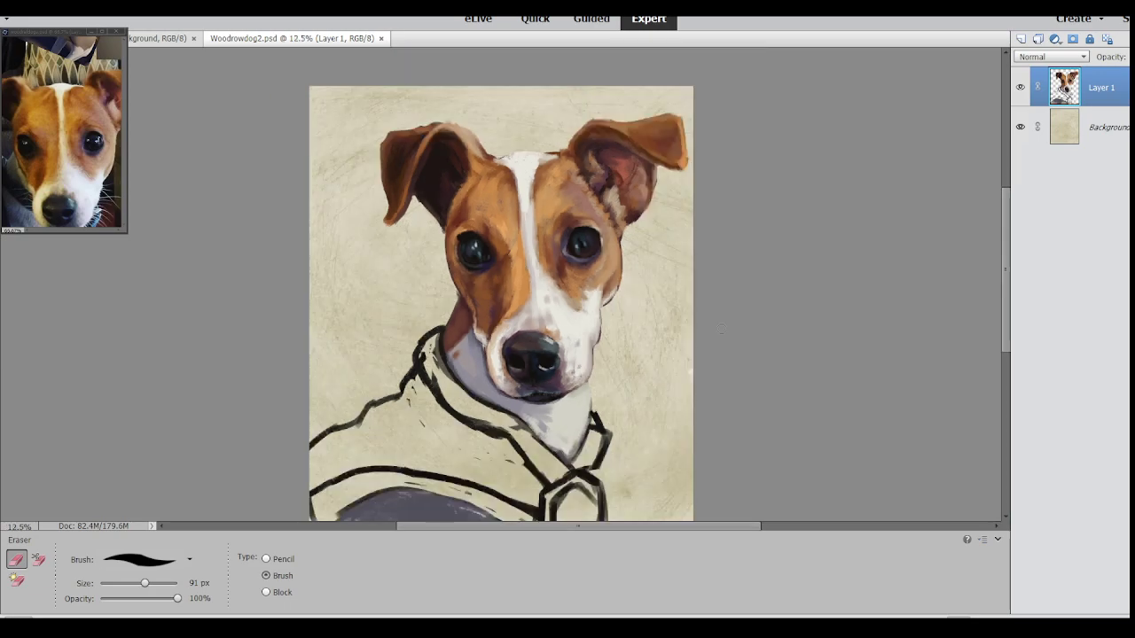
pyautogui.scroll(-3, 709, 337)
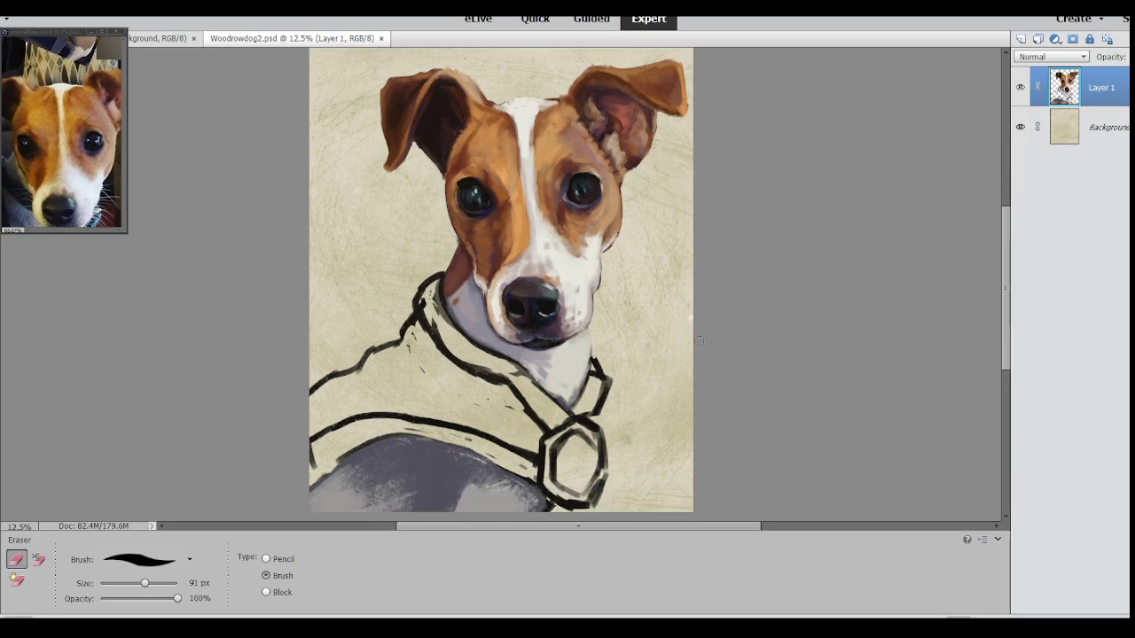
pyautogui.hotkey('ctrl', 'Tab')
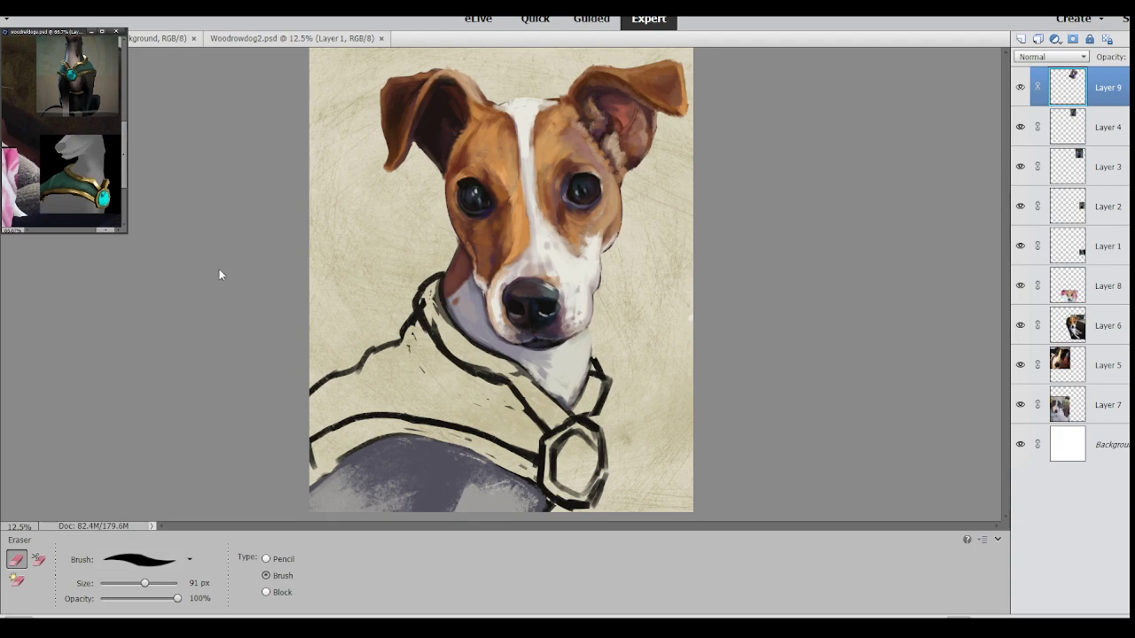
pyautogui.click(781, 253)
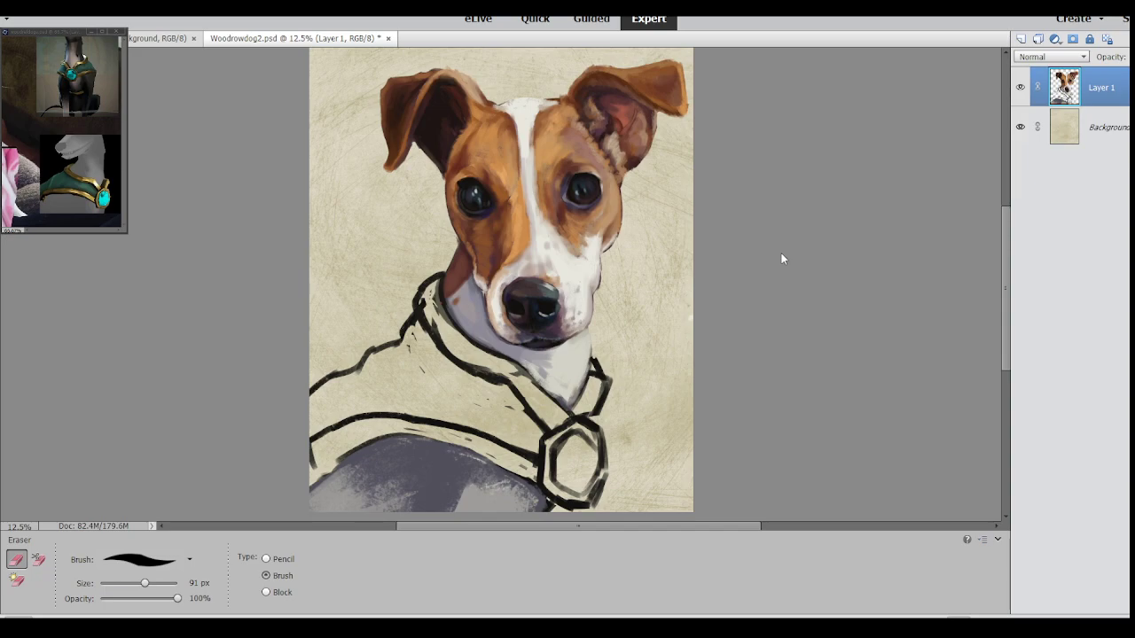
pyautogui.press('b')
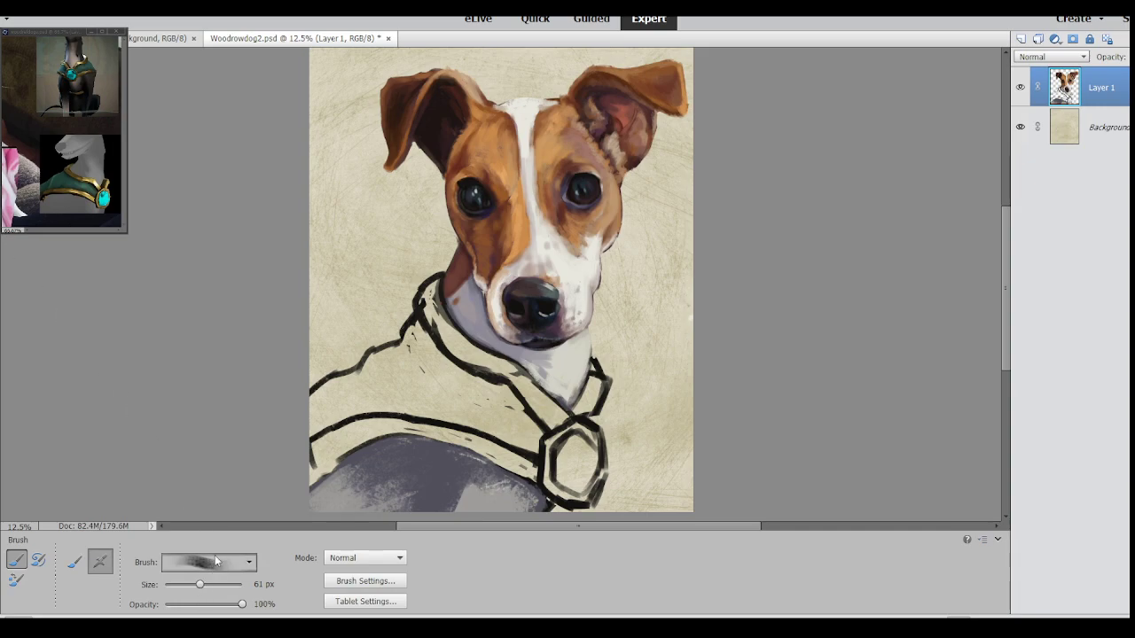
pyautogui.press('b')
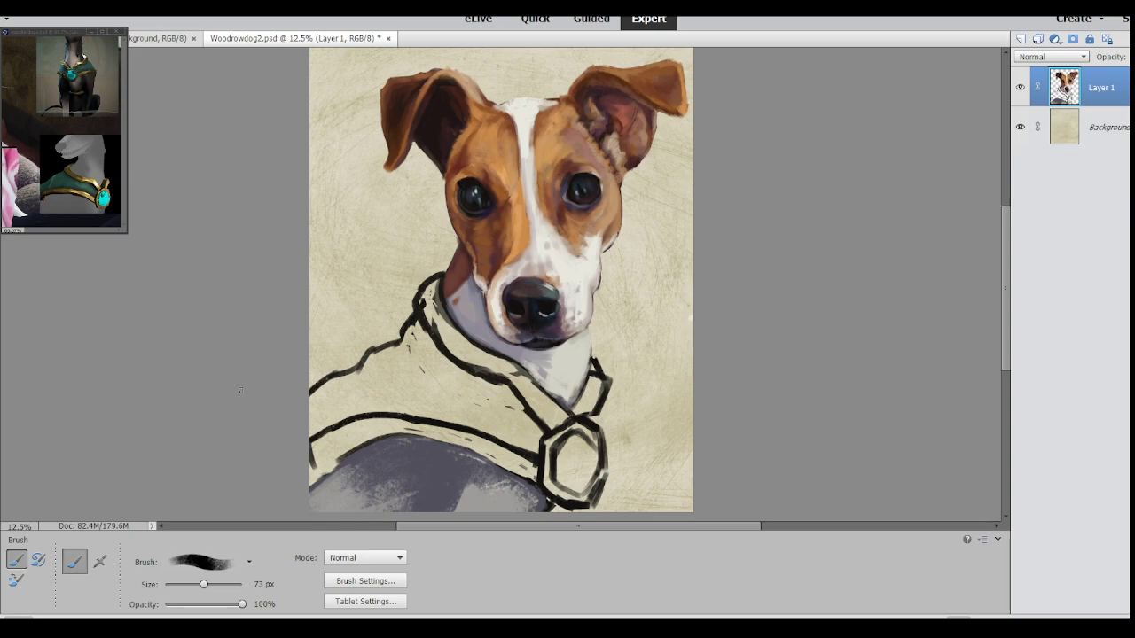
pyautogui.moveTo(203, 584); pyautogui.dragTo(211, 584)
pyautogui.moveTo(389, 134); pyautogui.dragTo(377, 149)
# - Refine the earrings in gold with smaller brushes, clean them up with the 27 px Eraser, and save
pyautogui.press('[')
pyautogui.press('[')
pyautogui.press('[')
pyautogui.press('[')
pyautogui.press('[')
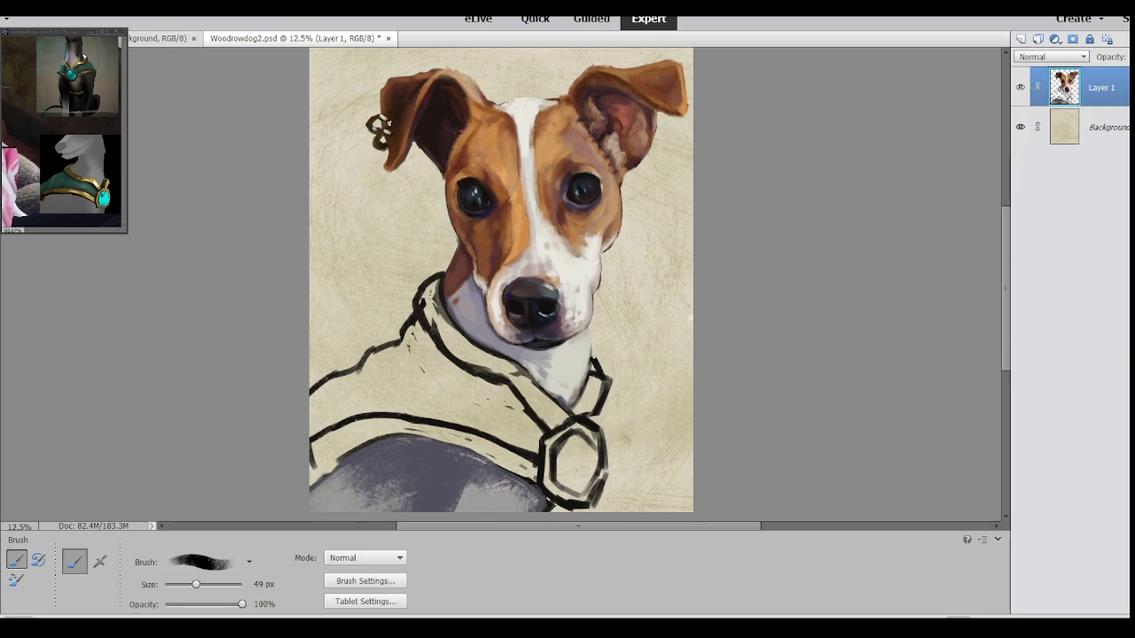
pyautogui.click(176, 585)
pyautogui.click(188, 587)
pyautogui.press('e')
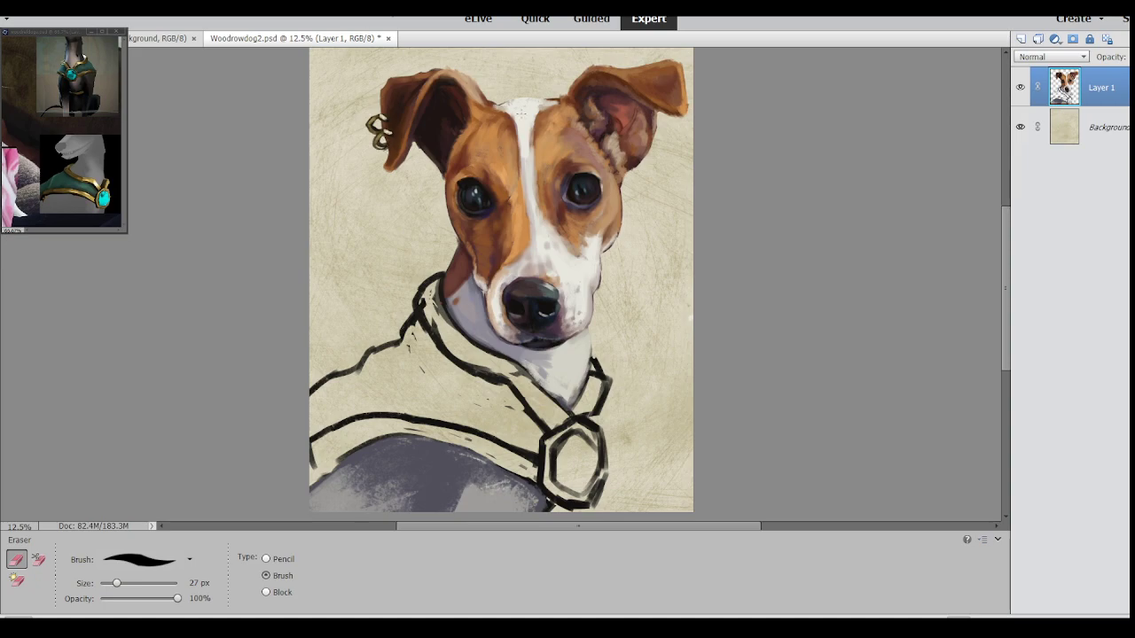
pyautogui.click(143, 582)
pyautogui.hotkey('ctrl', 's')
# - Block in the collar in dark and olive brown with a cream highlight near the brooch, using the 85 px brush
pyautogui.press('b')
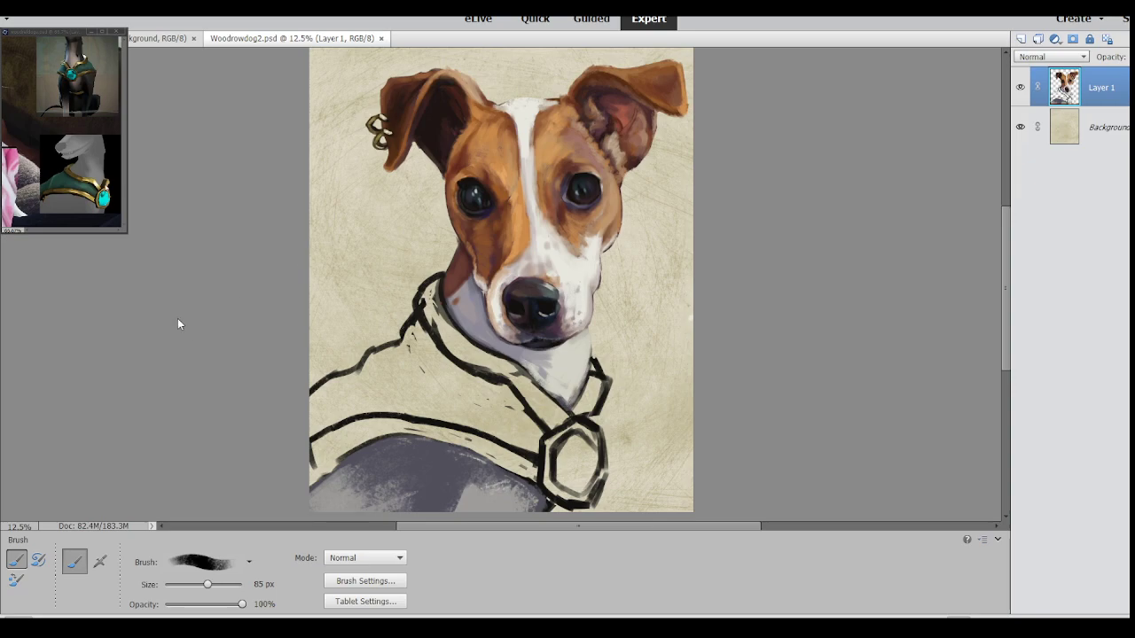
pyautogui.moveTo(520, 383); pyautogui.dragTo(542, 401)
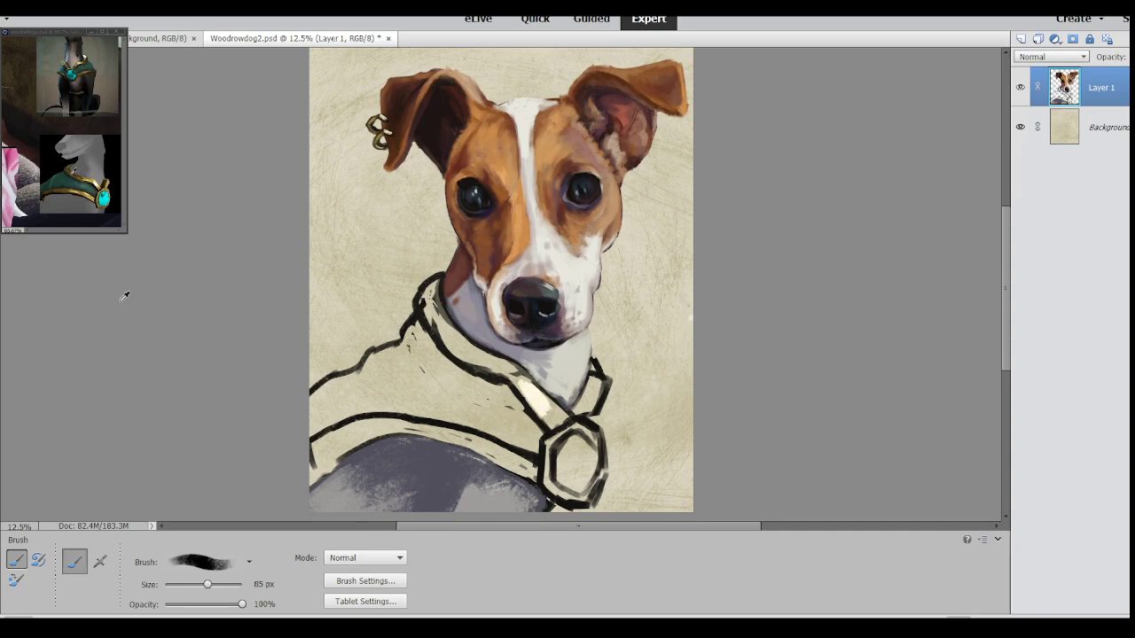
pyautogui.moveTo(442, 337)
pyautogui.mouseDown()
pyautogui.moveTo(487, 359)
pyautogui.moveTo(448, 350)
pyautogui.moveTo(427, 316)
pyautogui.moveTo(463, 340)
pyautogui.moveTo(434, 280)
pyautogui.moveTo(422, 294)
pyautogui.moveTo(432, 310)
pyautogui.mouseUp()
pyautogui.moveTo(485, 360)
pyautogui.mouseDown()
pyautogui.moveTo(520, 370)
pyautogui.moveTo(539, 393)
pyautogui.moveTo(509, 380)
pyautogui.moveTo(545, 421)
pyautogui.moveTo(563, 423)
pyautogui.moveTo(532, 388)
pyautogui.moveTo(564, 421)
pyautogui.moveTo(523, 381)
pyautogui.moveTo(568, 420)
pyautogui.mouseUp()
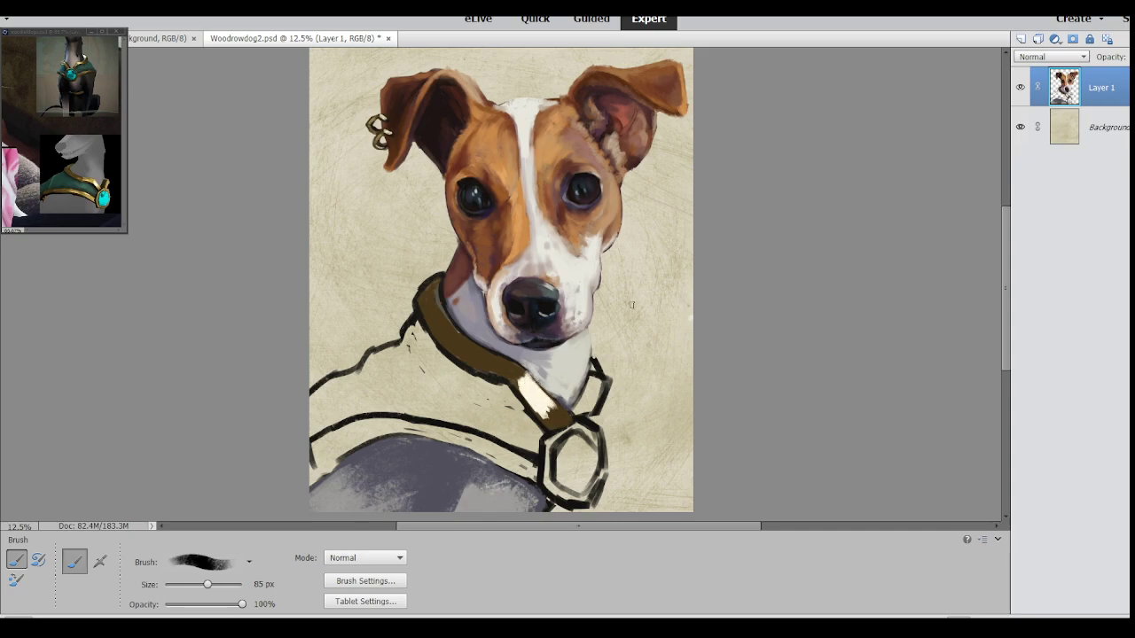
pyautogui.moveTo(595, 382)
pyautogui.mouseDown()
pyautogui.moveTo(577, 413)
pyautogui.moveTo(600, 378)
pyautogui.moveTo(591, 420)
pyautogui.mouseUp()
pyautogui.moveTo(594, 417)
pyautogui.mouseDown()
pyautogui.moveTo(609, 384)
pyautogui.moveTo(595, 419)
pyautogui.mouseUp()
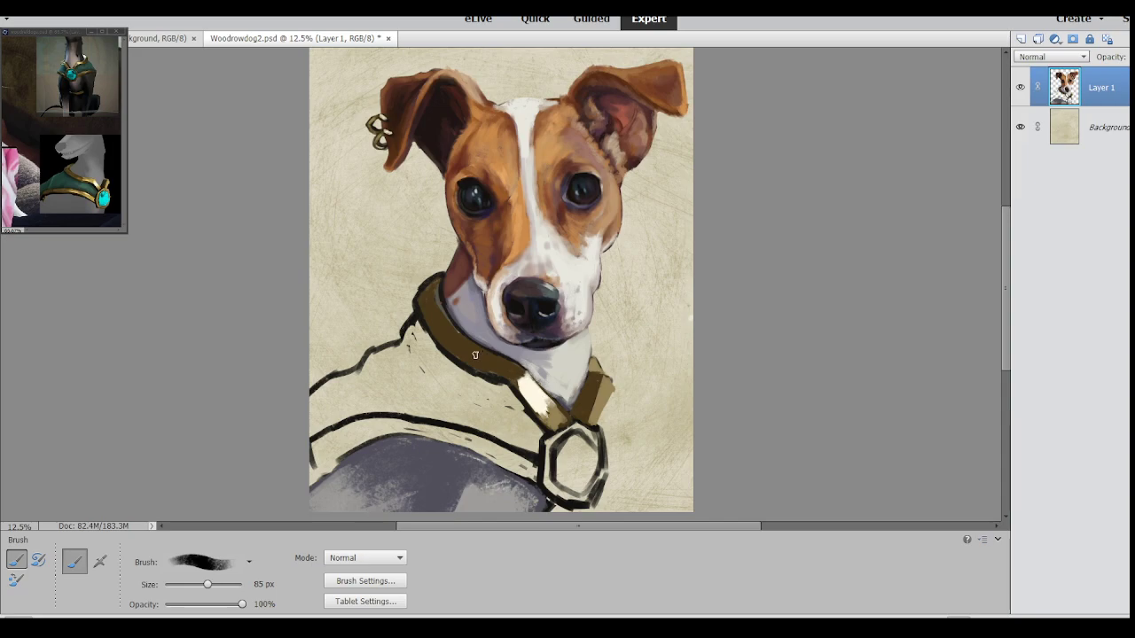
# - Add lighter olive bands along the collar and paint the brooch's hexagonal frame in gold
pyautogui.moveTo(521, 385); pyautogui.dragTo(453, 352)
pyautogui.moveTo(517, 367)
pyautogui.mouseDown()
pyautogui.moveTo(453, 342)
pyautogui.moveTo(470, 362)
pyautogui.moveTo(472, 345)
pyautogui.moveTo(440, 309)
pyautogui.moveTo(459, 320)
pyautogui.moveTo(450, 333)
pyautogui.moveTo(491, 361)
pyautogui.moveTo(461, 345)
pyautogui.moveTo(501, 368)
pyautogui.moveTo(454, 341)
pyautogui.mouseUp()
pyautogui.moveTo(582, 419)
pyautogui.mouseDown()
pyautogui.moveTo(553, 444)
pyautogui.moveTo(553, 468)
pyautogui.moveTo(541, 444)
pyautogui.moveTo(551, 472)
pyautogui.moveTo(593, 404)
pyautogui.moveTo(554, 470)
pyautogui.moveTo(555, 446)
pyautogui.moveTo(577, 429)
pyautogui.mouseUp()
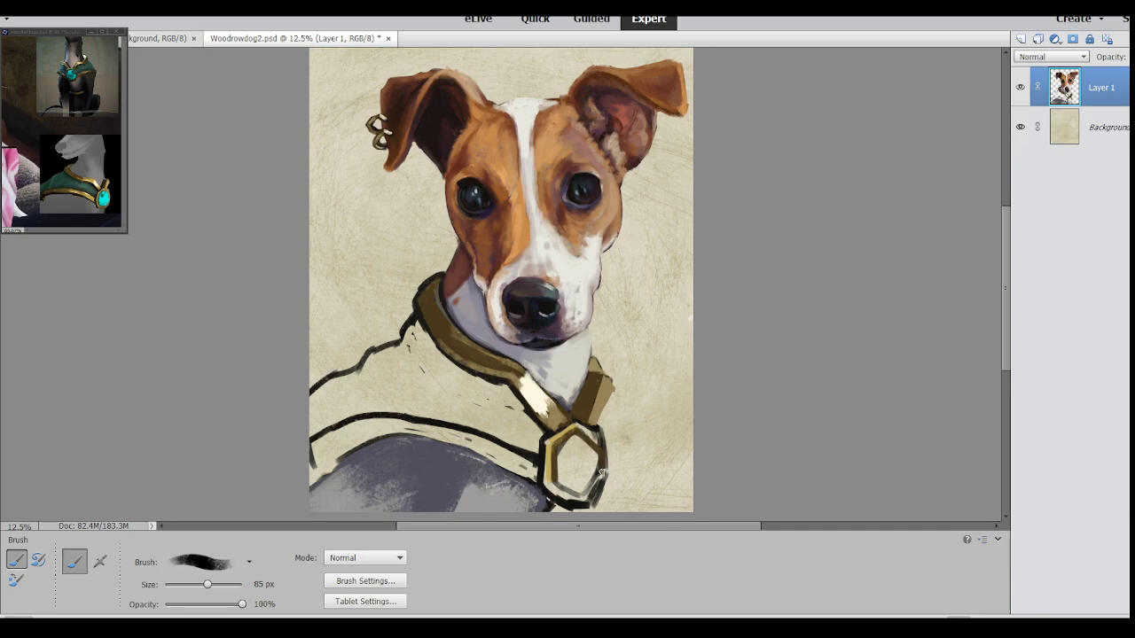
pyautogui.moveTo(601, 473)
pyautogui.mouseDown()
pyautogui.moveTo(580, 496)
pyautogui.moveTo(557, 488)
pyautogui.moveTo(554, 457)
pyautogui.moveTo(548, 467)
pyautogui.moveTo(564, 476)
pyautogui.moveTo(554, 487)
pyautogui.moveTo(583, 502)
pyautogui.moveTo(603, 454)
pyautogui.mouseUp()
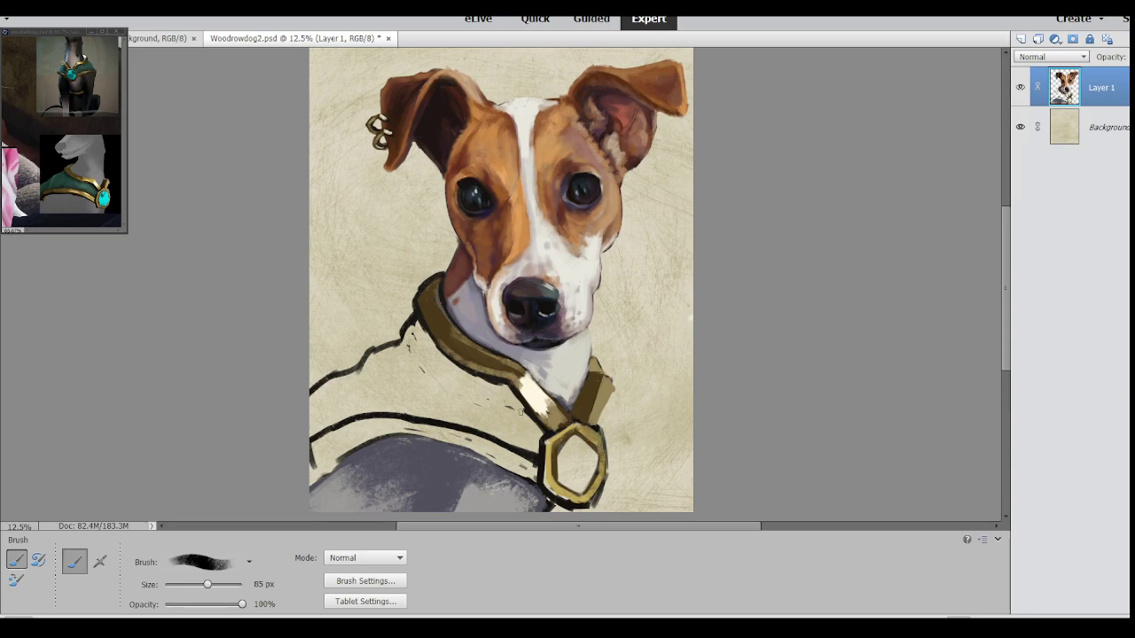
# - Refine the edges of the collar and brooch frame with a 48 px brush
pyautogui.press('[')
pyautogui.press('[')
pyautogui.press('[')
pyautogui.press('[')
pyautogui.press('[')
pyautogui.click(196, 585)
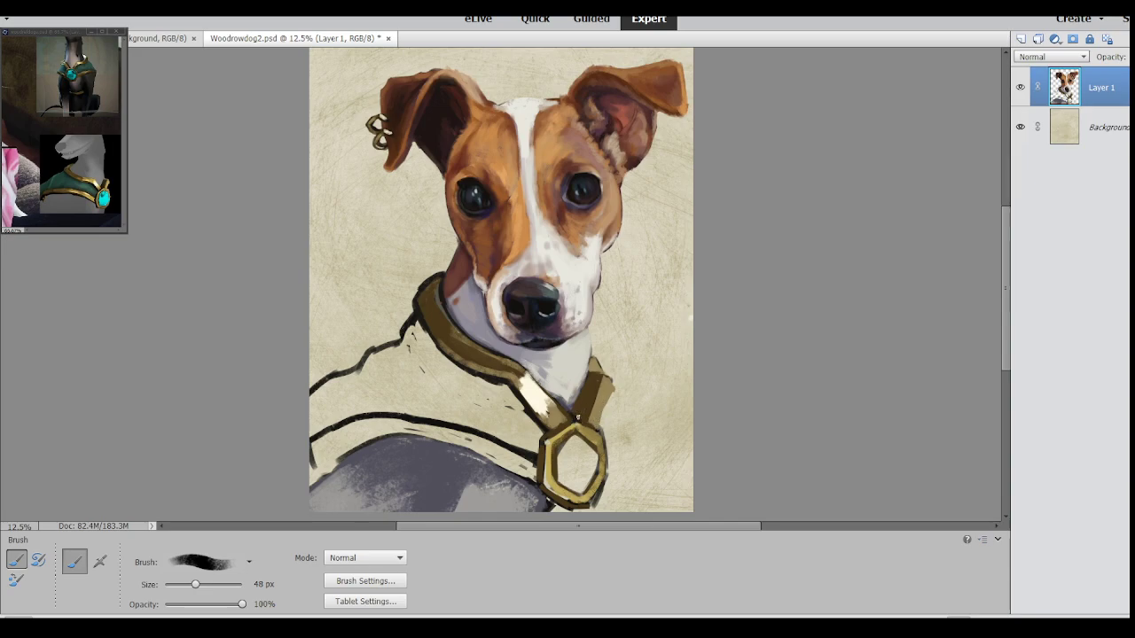
pyautogui.moveTo(585, 383); pyautogui.dragTo(586, 364)
pyautogui.moveTo(552, 397); pyautogui.dragTo(530, 374)
pyautogui.moveTo(540, 425); pyautogui.dragTo(507, 383)
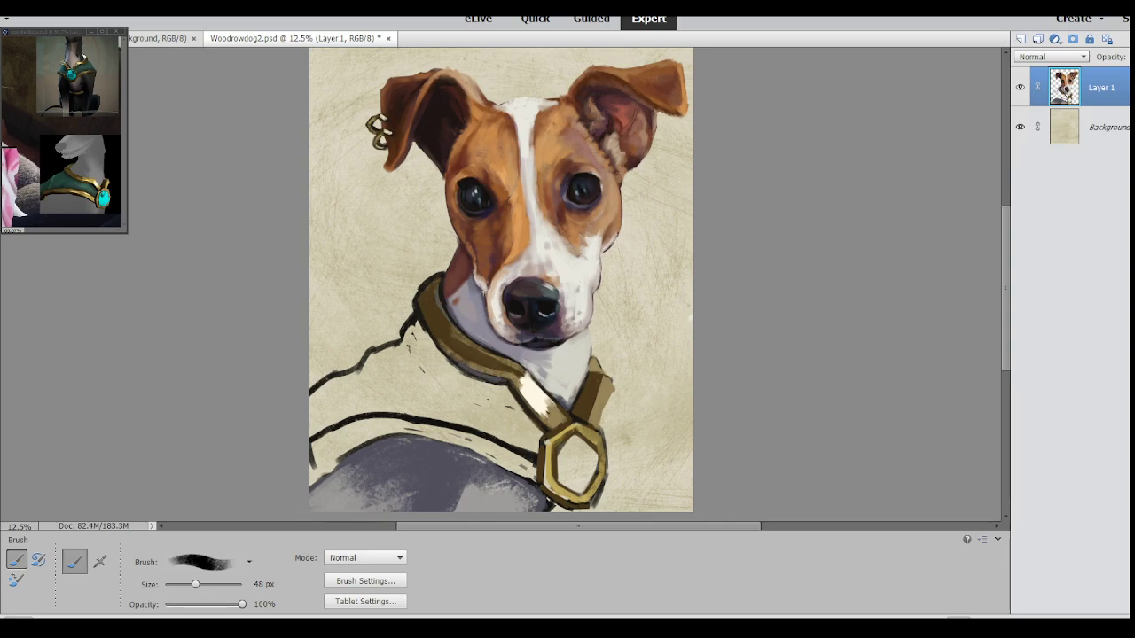
pyautogui.moveTo(528, 391); pyautogui.dragTo(517, 374)
# - Paint the cape's lower trim brown and add darker shading toward its left end with a 93 px brush
pyautogui.moveTo(195, 584); pyautogui.dragTo(192, 584)
pyautogui.moveTo(410, 426)
pyautogui.mouseDown()
pyautogui.moveTo(440, 429)
pyautogui.moveTo(317, 456)
pyautogui.moveTo(211, 585)
pyautogui.moveTo(359, 437)
pyautogui.moveTo(319, 477)
pyautogui.moveTo(307, 468)
pyautogui.moveTo(336, 442)
pyautogui.moveTo(315, 444)
pyautogui.moveTo(371, 427)
pyautogui.moveTo(347, 431)
pyautogui.moveTo(318, 472)
pyautogui.mouseUp()
pyautogui.moveTo(535, 477)
pyautogui.mouseDown()
pyautogui.moveTo(399, 419)
pyautogui.moveTo(427, 432)
pyautogui.moveTo(369, 430)
pyautogui.moveTo(497, 449)
pyautogui.moveTo(534, 479)
pyautogui.moveTo(533, 457)
pyautogui.moveTo(518, 458)
pyautogui.moveTo(538, 463)
pyautogui.moveTo(534, 473)
pyautogui.moveTo(515, 446)
pyautogui.moveTo(540, 448)
pyautogui.moveTo(537, 479)
pyautogui.moveTo(498, 454)
pyautogui.moveTo(532, 457)
pyautogui.moveTo(474, 445)
pyautogui.moveTo(537, 464)
pyautogui.mouseUp()
pyautogui.hotkey('ctrl', 'z')
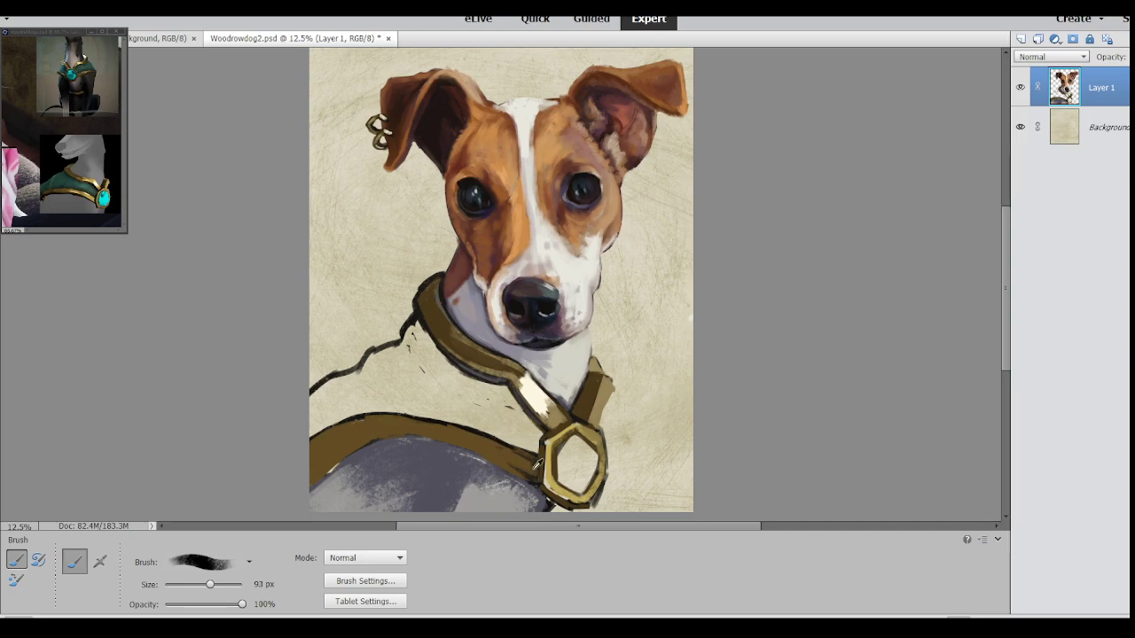
pyautogui.moveTo(313, 468)
pyautogui.mouseDown()
pyautogui.moveTo(321, 445)
pyautogui.moveTo(301, 482)
pyautogui.moveTo(335, 452)
pyautogui.moveTo(331, 439)
pyautogui.mouseUp()
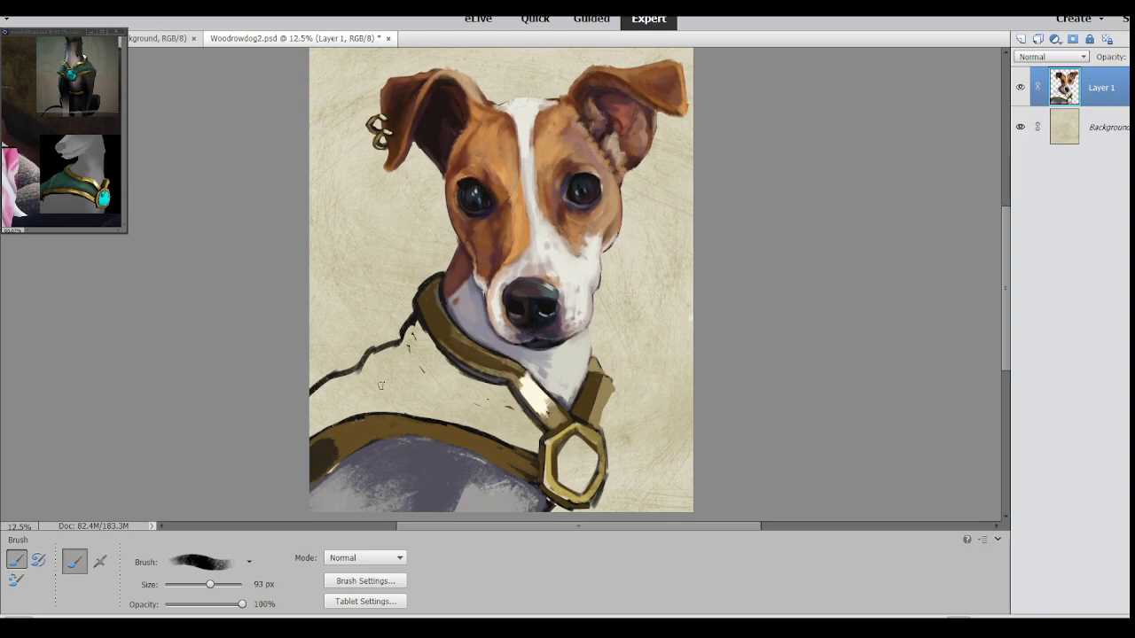
pyautogui.moveTo(381, 431)
pyautogui.mouseDown()
pyautogui.moveTo(344, 434)
pyautogui.moveTo(394, 426)
pyautogui.moveTo(372, 431)
pyautogui.mouseUp()
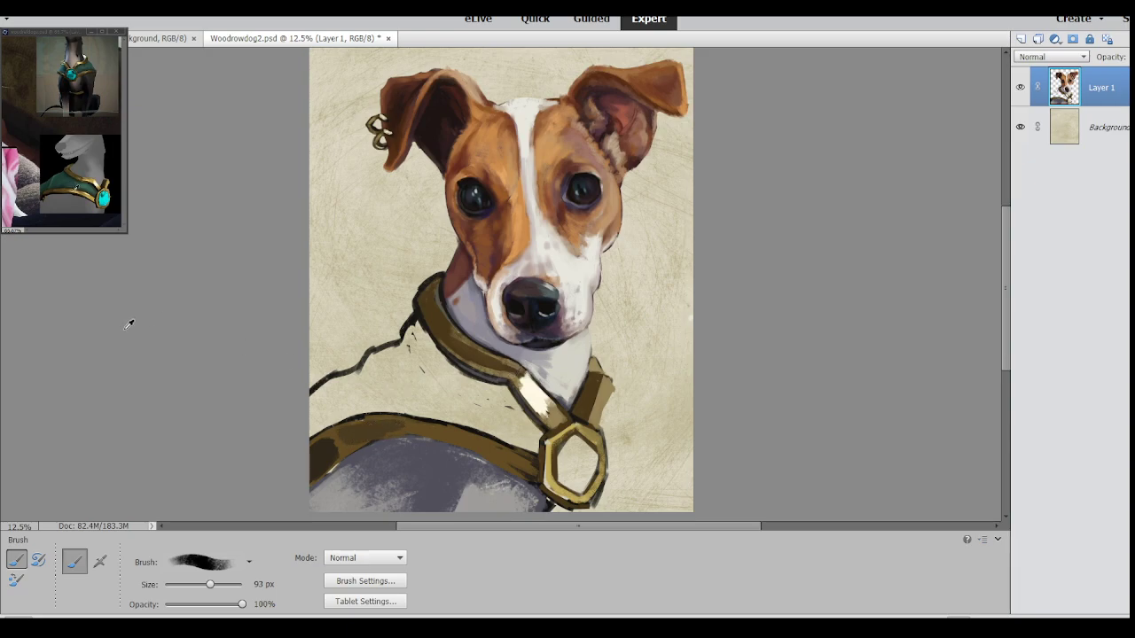
# - Add golden-olive highlights to the cape's lower trim, the far collar strap and the brooch frame with a 93 px brush
pyautogui.moveTo(407, 432); pyautogui.dragTo(527, 462)
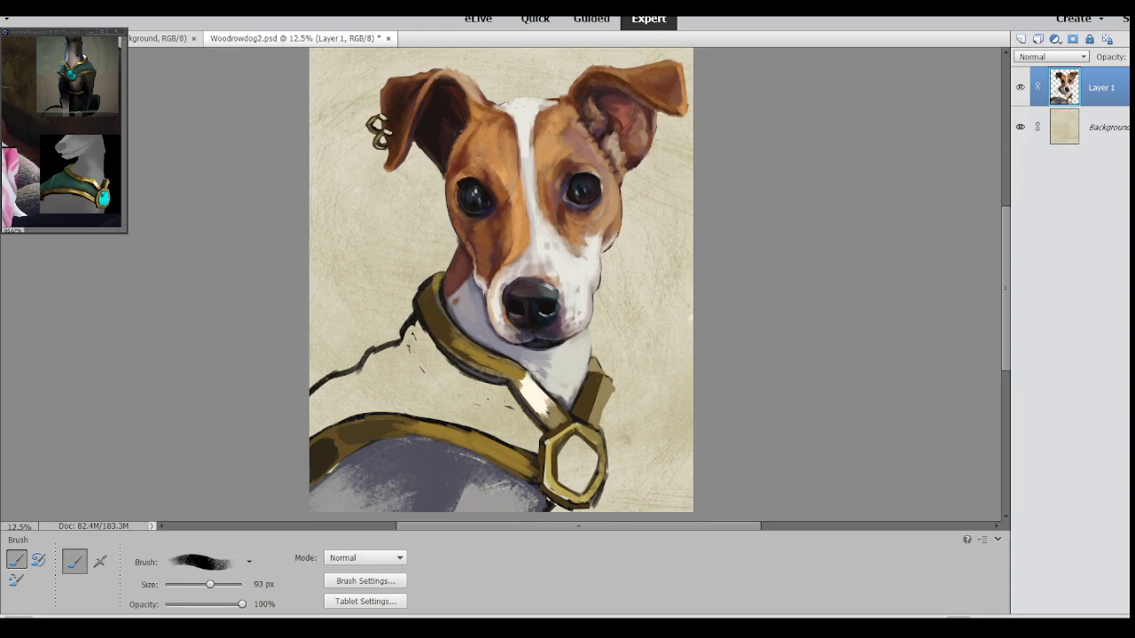
pyautogui.moveTo(593, 415); pyautogui.dragTo(604, 383)
pyautogui.moveTo(550, 456); pyautogui.dragTo(560, 490)
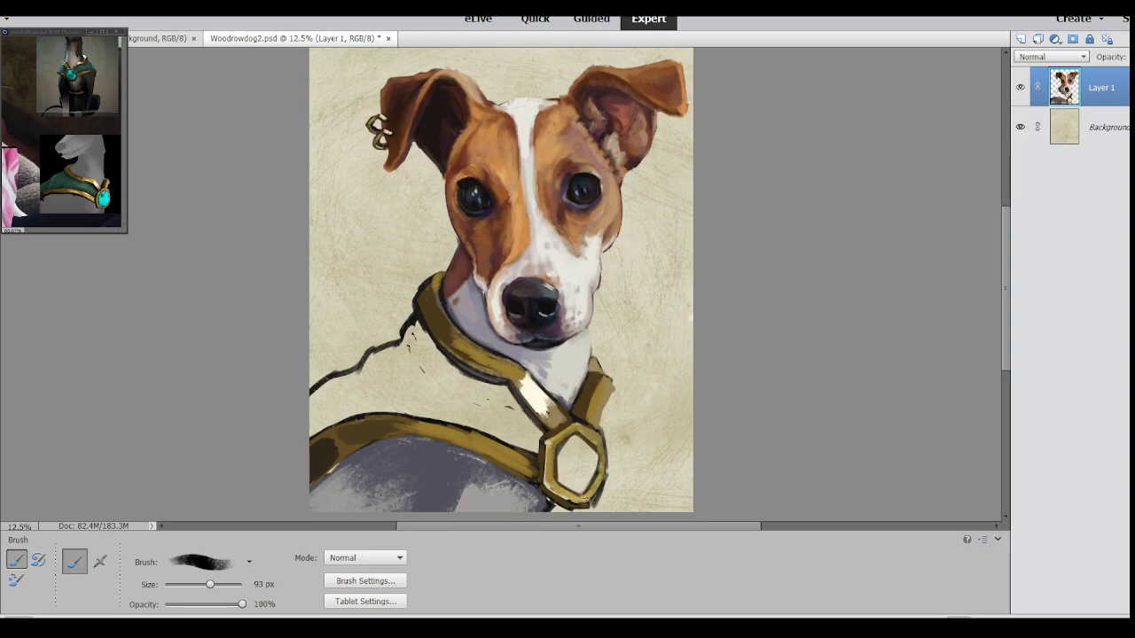
pyautogui.moveTo(546, 413)
pyautogui.mouseDown()
pyautogui.moveTo(537, 380)
pyautogui.moveTo(545, 408)
pyautogui.moveTo(541, 394)
pyautogui.mouseUp()
# - Outline the cape in dark green beneath the collar and along the shoulder with a 93 px brush
pyautogui.moveTo(423, 326); pyautogui.dragTo(453, 367)
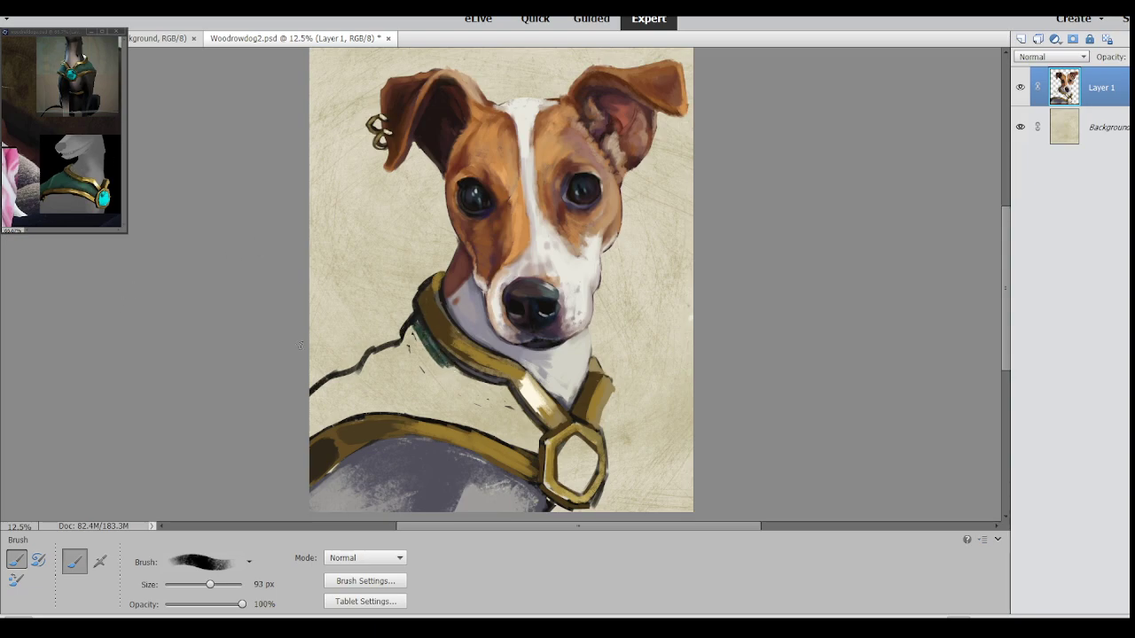
pyautogui.moveTo(419, 327)
pyautogui.mouseDown()
pyautogui.moveTo(449, 363)
pyautogui.moveTo(503, 383)
pyautogui.moveTo(487, 390)
pyautogui.moveTo(505, 387)
pyautogui.moveTo(527, 419)
pyautogui.mouseUp()
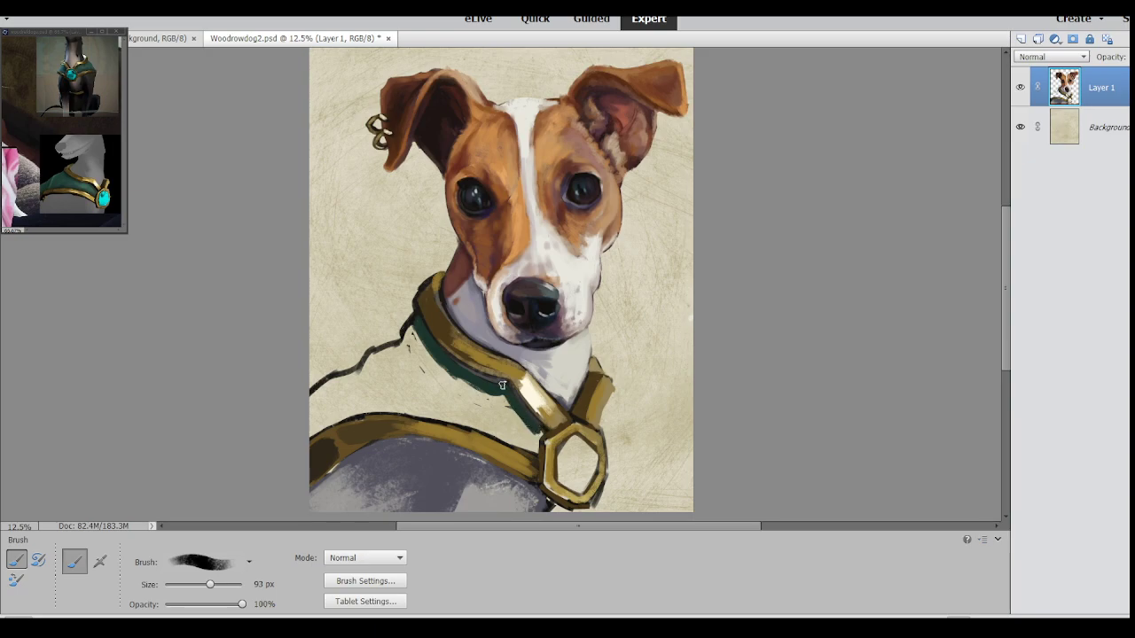
pyautogui.moveTo(415, 328)
pyautogui.mouseDown()
pyautogui.moveTo(397, 357)
pyautogui.moveTo(409, 349)
pyautogui.moveTo(401, 341)
pyautogui.moveTo(415, 348)
pyautogui.moveTo(391, 346)
pyautogui.moveTo(414, 320)
pyautogui.moveTo(374, 352)
pyautogui.moveTo(349, 406)
pyautogui.mouseUp()
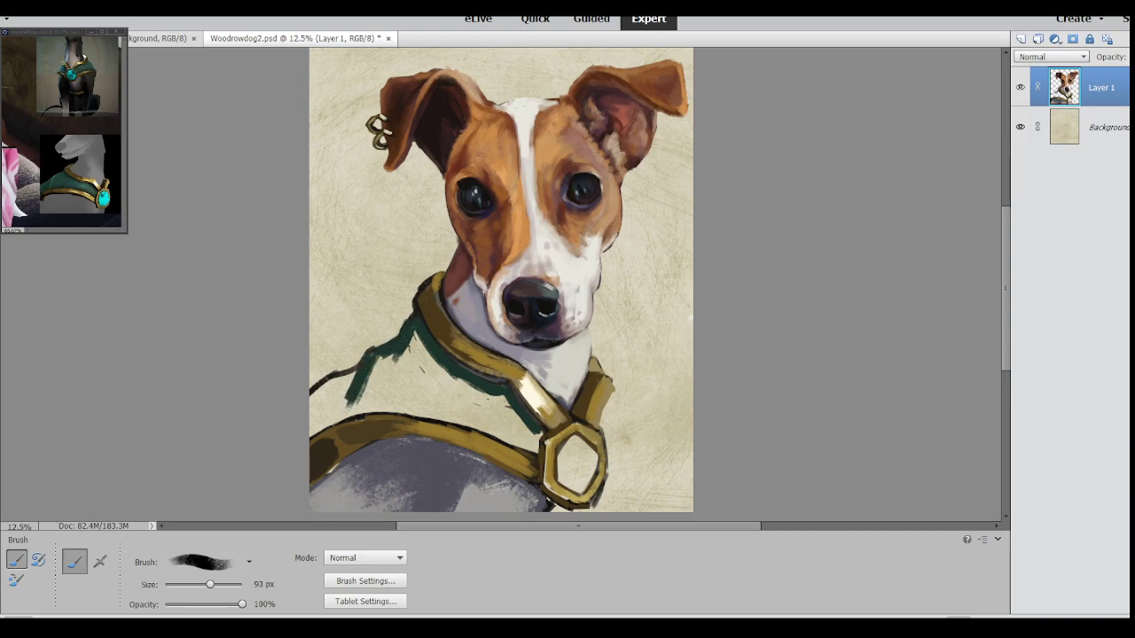
# - Fill the cape between collar and lower trim with dark green using a 246 px brush, saving the file along the way
pyautogui.moveTo(210, 584); pyautogui.dragTo(215, 585)
pyautogui.moveTo(359, 383)
pyautogui.mouseDown()
pyautogui.moveTo(328, 401)
pyautogui.moveTo(339, 404)
pyautogui.mouseUp()
pyautogui.moveTo(344, 384)
pyautogui.mouseDown()
pyautogui.moveTo(380, 366)
pyautogui.moveTo(378, 390)
pyautogui.moveTo(418, 395)
pyautogui.moveTo(354, 411)
pyautogui.moveTo(373, 412)
pyautogui.mouseUp()
pyautogui.moveTo(207, 585); pyautogui.dragTo(215, 603)
pyautogui.moveTo(414, 360)
pyautogui.mouseDown()
pyautogui.moveTo(383, 392)
pyautogui.moveTo(381, 372)
pyautogui.moveTo(408, 386)
pyautogui.moveTo(417, 363)
pyautogui.moveTo(394, 361)
pyautogui.moveTo(412, 341)
pyautogui.moveTo(438, 373)
pyautogui.mouseUp()
pyautogui.hotkey('ctrl', 's')
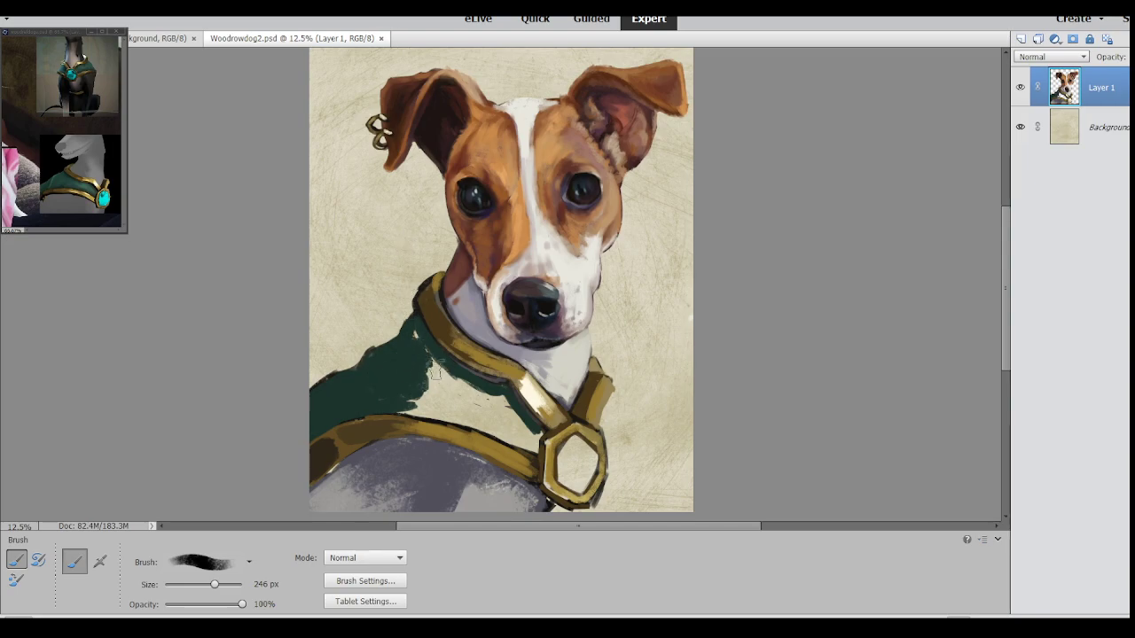
pyautogui.moveTo(435, 373)
pyautogui.mouseDown()
pyautogui.moveTo(399, 387)
pyautogui.moveTo(408, 369)
pyautogui.moveTo(455, 383)
pyautogui.moveTo(401, 407)
pyautogui.moveTo(469, 415)
pyautogui.moveTo(433, 407)
pyautogui.moveTo(444, 402)
pyautogui.moveTo(496, 426)
pyautogui.moveTo(475, 409)
pyautogui.moveTo(493, 409)
pyautogui.moveTo(522, 430)
pyautogui.moveTo(449, 355)
pyautogui.moveTo(408, 343)
pyautogui.moveTo(438, 372)
pyautogui.moveTo(413, 334)
pyautogui.moveTo(464, 403)
pyautogui.moveTo(413, 377)
pyautogui.moveTo(451, 412)
pyautogui.mouseUp()
pyautogui.click(196, 584)
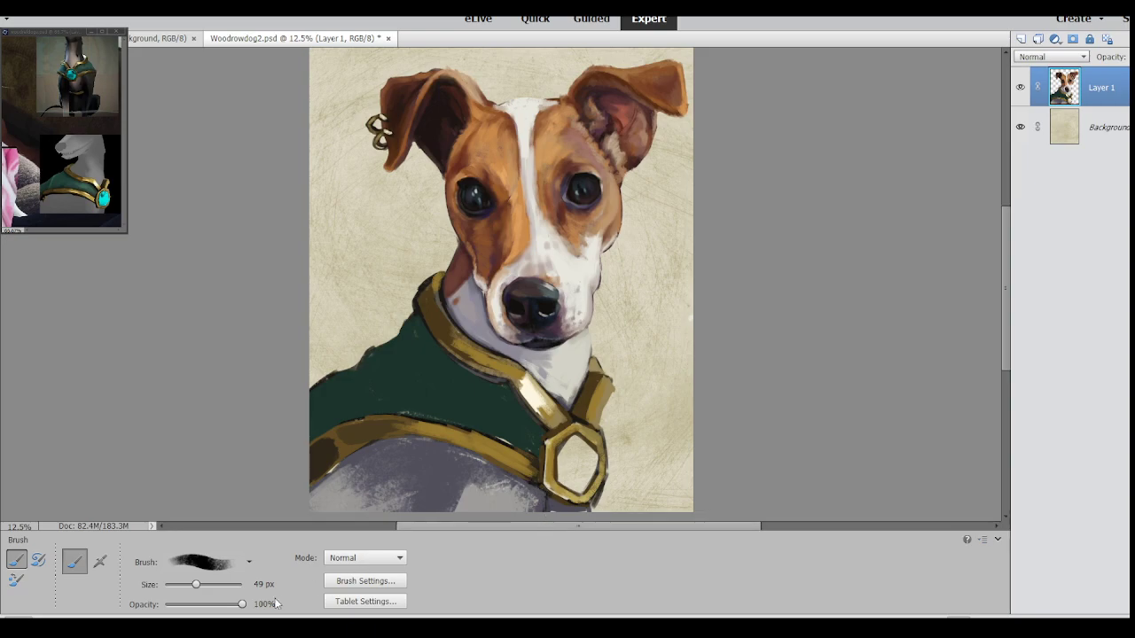
# - Repaint the body below the cape in smooth greys with a reddish-brown patch at its left end, using a 205 px brush
pyautogui.moveTo(196, 584); pyautogui.dragTo(214, 585)
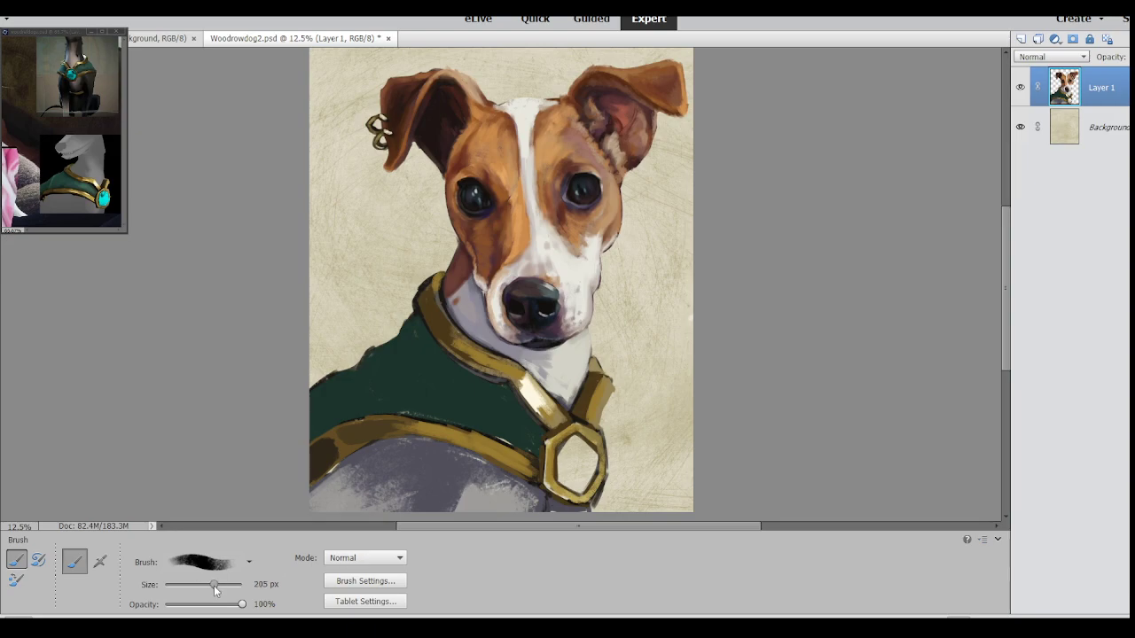
pyautogui.moveTo(477, 505)
pyautogui.mouseDown()
pyautogui.moveTo(434, 501)
pyautogui.moveTo(498, 490)
pyautogui.moveTo(468, 483)
pyautogui.moveTo(494, 476)
pyautogui.moveTo(445, 478)
pyautogui.moveTo(420, 503)
pyautogui.moveTo(449, 508)
pyautogui.moveTo(480, 485)
pyautogui.moveTo(457, 485)
pyautogui.moveTo(474, 466)
pyautogui.moveTo(441, 478)
pyautogui.moveTo(474, 482)
pyautogui.moveTo(420, 469)
pyautogui.moveTo(457, 466)
pyautogui.moveTo(450, 490)
pyautogui.moveTo(507, 509)
pyautogui.moveTo(543, 503)
pyautogui.moveTo(436, 489)
pyautogui.moveTo(448, 482)
pyautogui.moveTo(396, 494)
pyautogui.moveTo(390, 483)
pyautogui.moveTo(418, 465)
pyautogui.moveTo(398, 469)
pyautogui.moveTo(443, 474)
pyautogui.mouseUp()
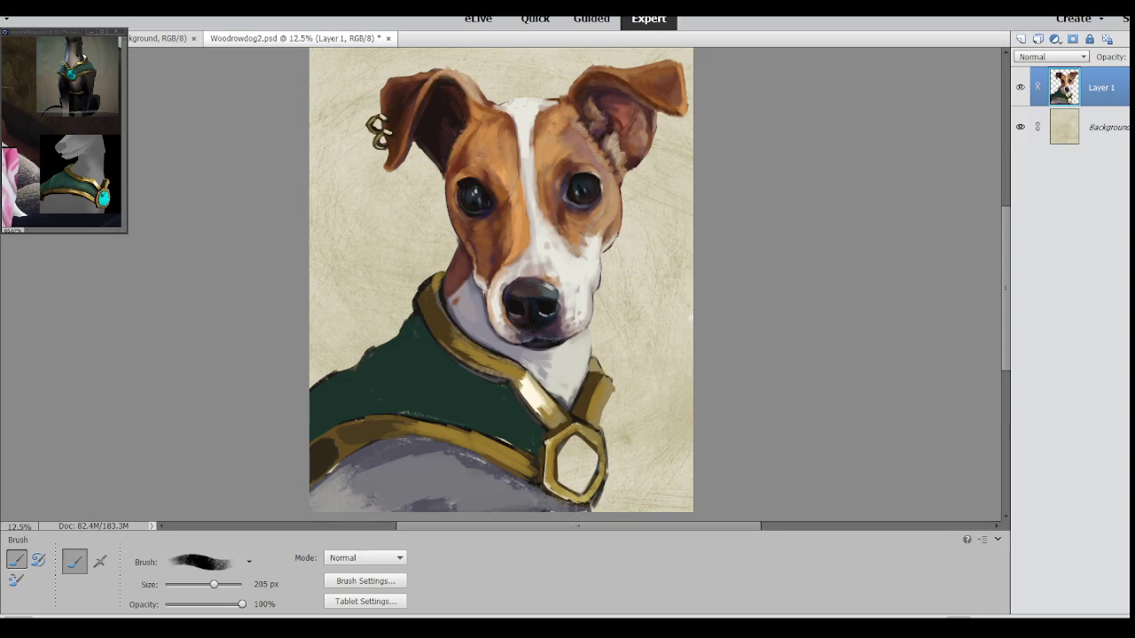
pyautogui.moveTo(533, 497)
pyautogui.mouseDown()
pyautogui.moveTo(406, 455)
pyautogui.moveTo(483, 473)
pyautogui.moveTo(384, 460)
pyautogui.moveTo(421, 456)
pyautogui.moveTo(335, 493)
pyautogui.moveTo(380, 480)
pyautogui.moveTo(358, 511)
pyautogui.moveTo(450, 498)
pyautogui.moveTo(485, 475)
pyautogui.mouseUp()
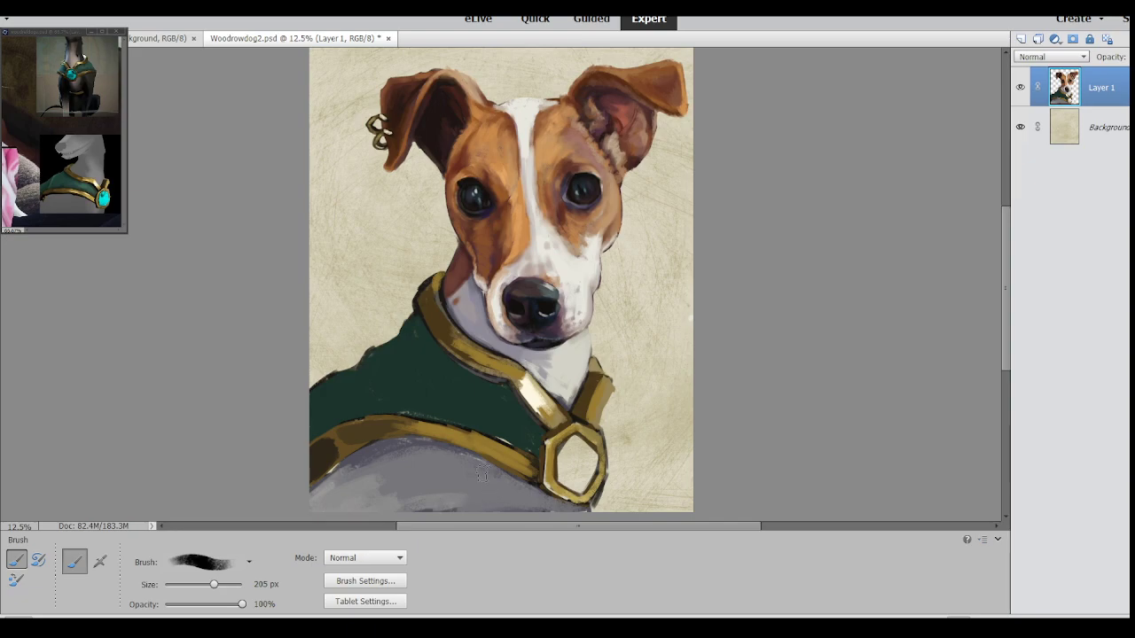
pyautogui.moveTo(330, 495)
pyautogui.mouseDown()
pyautogui.moveTo(363, 471)
pyautogui.moveTo(319, 495)
pyautogui.moveTo(341, 487)
pyautogui.moveTo(336, 513)
pyautogui.moveTo(356, 505)
pyautogui.moveTo(348, 499)
pyautogui.moveTo(372, 469)
pyautogui.moveTo(340, 475)
pyautogui.moveTo(390, 446)
pyautogui.moveTo(332, 516)
pyautogui.moveTo(384, 477)
pyautogui.moveTo(364, 487)
pyautogui.moveTo(390, 451)
pyautogui.moveTo(459, 457)
pyautogui.mouseUp()
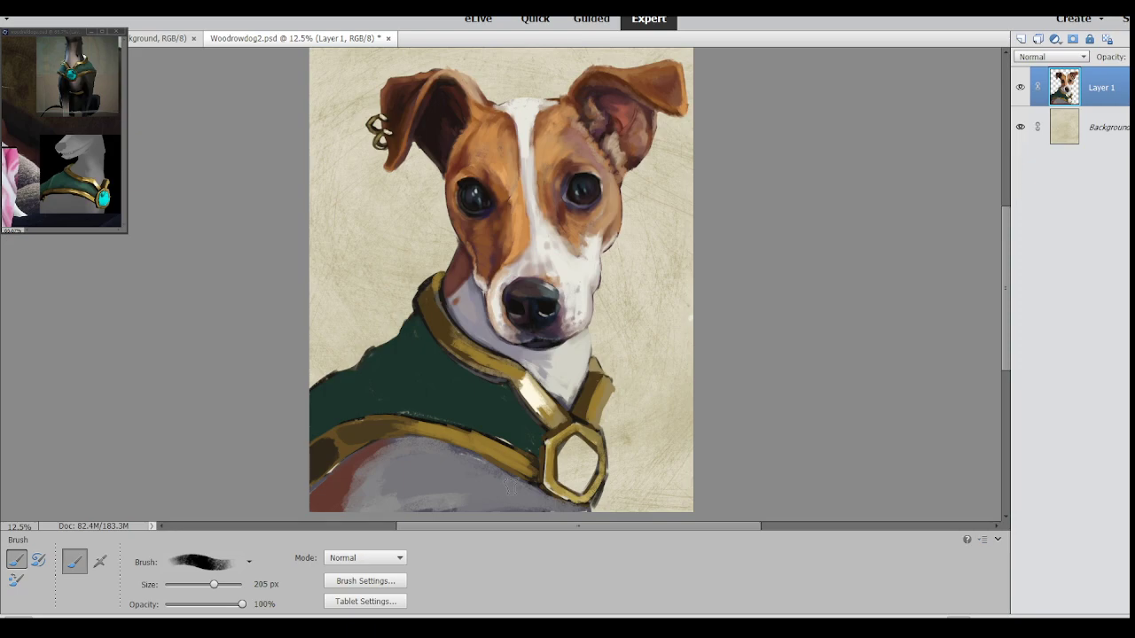
pyautogui.moveTo(397, 502)
pyautogui.mouseDown()
pyautogui.moveTo(490, 505)
pyautogui.moveTo(383, 484)
pyautogui.moveTo(417, 464)
pyautogui.mouseUp()
pyautogui.moveTo(355, 505); pyautogui.dragTo(390, 470)
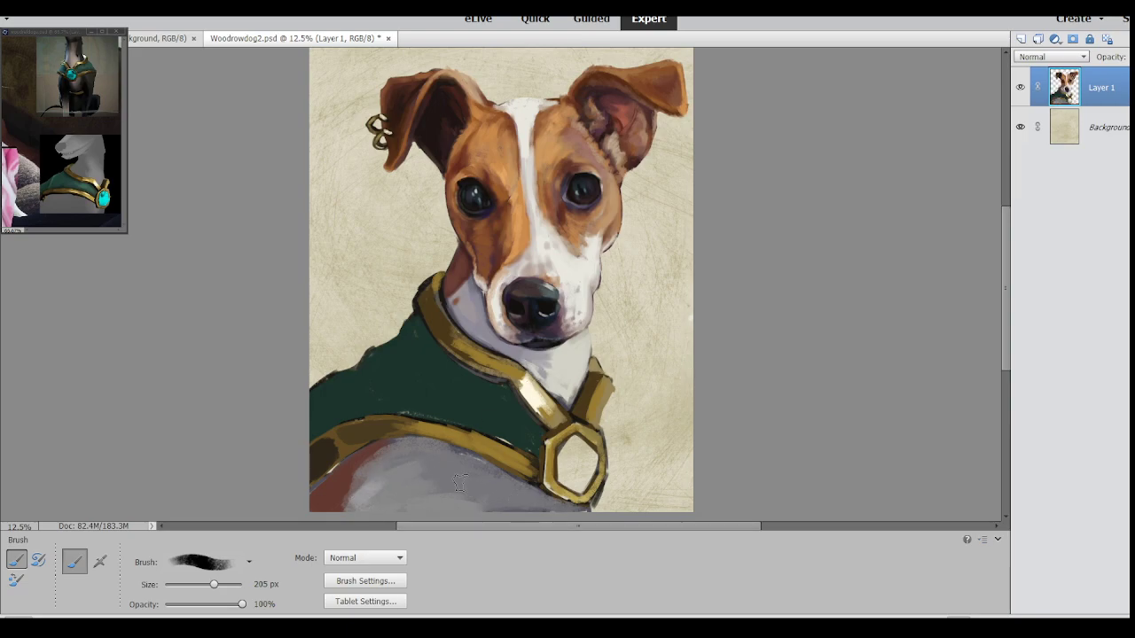
# - Shade the grey body with lighter lavender-grey areas and a darker vertical crease in the middle
pyautogui.moveTo(1003, 206); pyautogui.dragTo(973, 249)
pyautogui.moveTo(526, 430)
pyautogui.mouseDown()
pyautogui.moveTo(492, 430)
pyautogui.moveTo(467, 417)
pyautogui.moveTo(523, 426)
pyautogui.moveTo(459, 412)
pyautogui.moveTo(584, 438)
pyautogui.moveTo(556, 440)
pyautogui.moveTo(481, 408)
pyautogui.moveTo(545, 436)
pyautogui.moveTo(502, 417)
pyautogui.mouseUp()
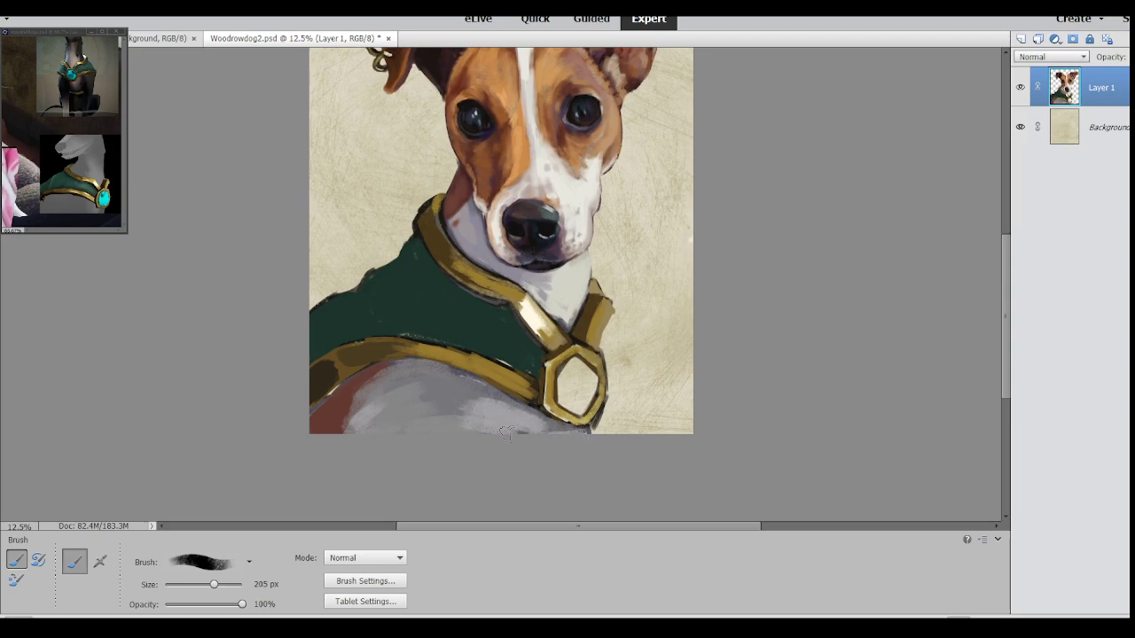
pyautogui.moveTo(412, 420)
pyautogui.mouseDown()
pyautogui.moveTo(414, 391)
pyautogui.moveTo(404, 419)
pyautogui.mouseUp()
pyautogui.moveTo(490, 411)
pyautogui.mouseDown()
pyautogui.moveTo(434, 457)
pyautogui.moveTo(431, 443)
pyautogui.moveTo(421, 454)
pyautogui.moveTo(435, 388)
pyautogui.moveTo(392, 434)
pyautogui.mouseUp()
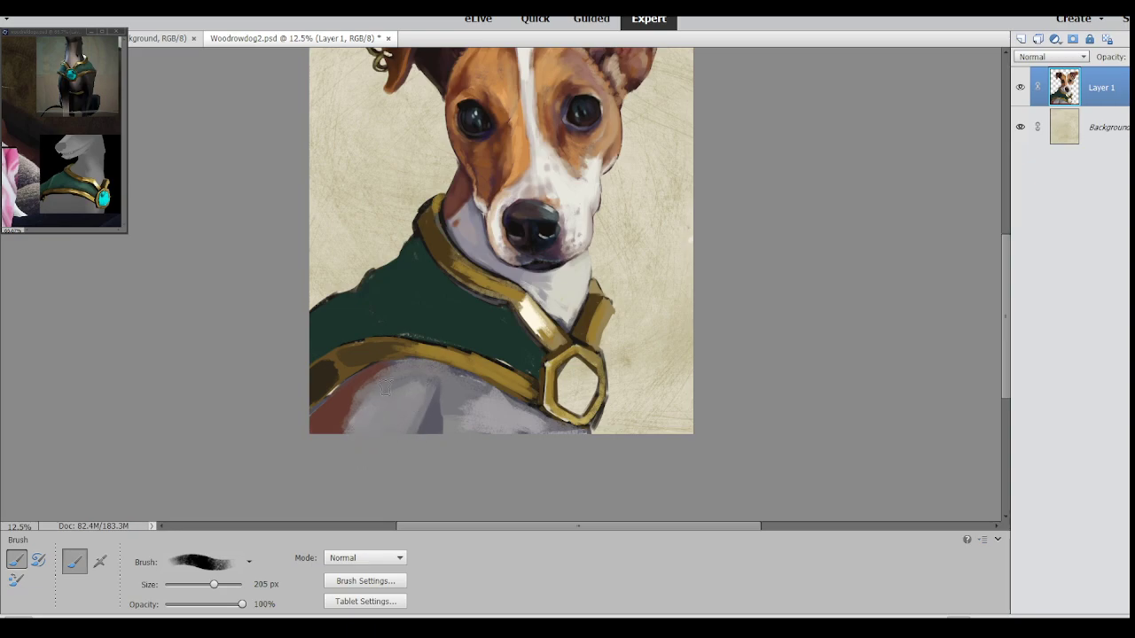
pyautogui.moveTo(585, 391)
pyautogui.mouseDown()
pyautogui.moveTo(528, 426)
pyautogui.moveTo(498, 419)
pyautogui.moveTo(510, 420)
pyautogui.moveTo(504, 404)
pyautogui.moveTo(518, 412)
pyautogui.moveTo(468, 384)
pyautogui.moveTo(500, 400)
pyautogui.moveTo(456, 390)
pyautogui.moveTo(468, 402)
pyautogui.moveTo(465, 427)
pyautogui.moveTo(470, 398)
pyautogui.mouseUp()
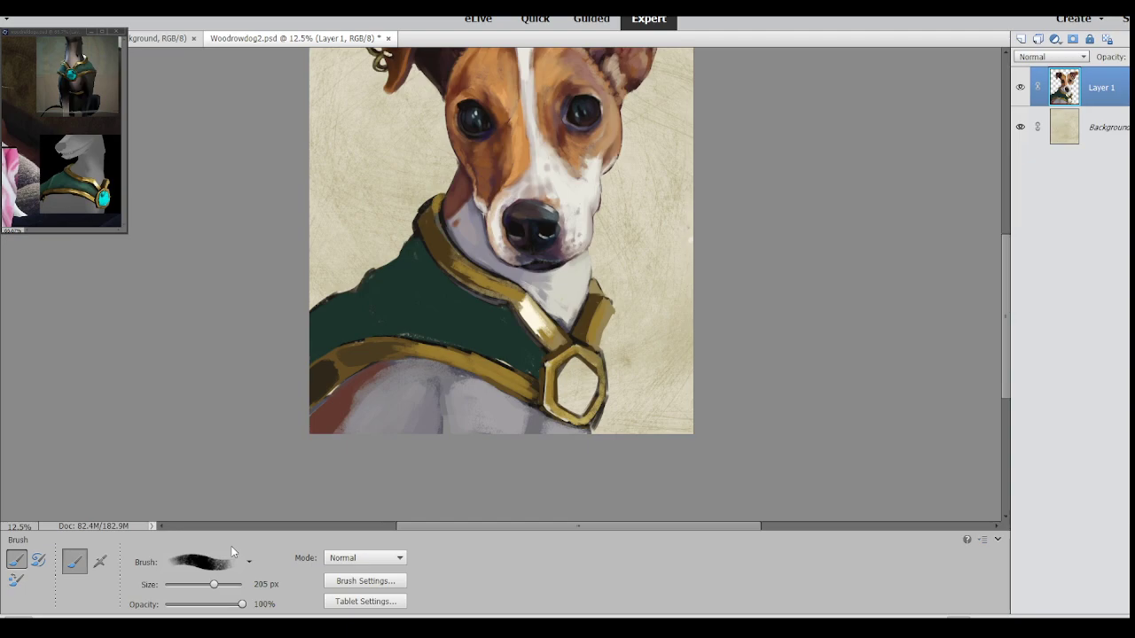
# - Add lighter green folds to the cape, paint its far side beside the brooch dark teal, and save the file
pyautogui.moveTo(461, 324)
pyautogui.mouseDown()
pyautogui.moveTo(489, 321)
pyautogui.moveTo(496, 333)
pyautogui.moveTo(499, 319)
pyautogui.moveTo(524, 365)
pyautogui.moveTo(485, 319)
pyautogui.moveTo(468, 324)
pyautogui.moveTo(424, 282)
pyautogui.mouseUp()
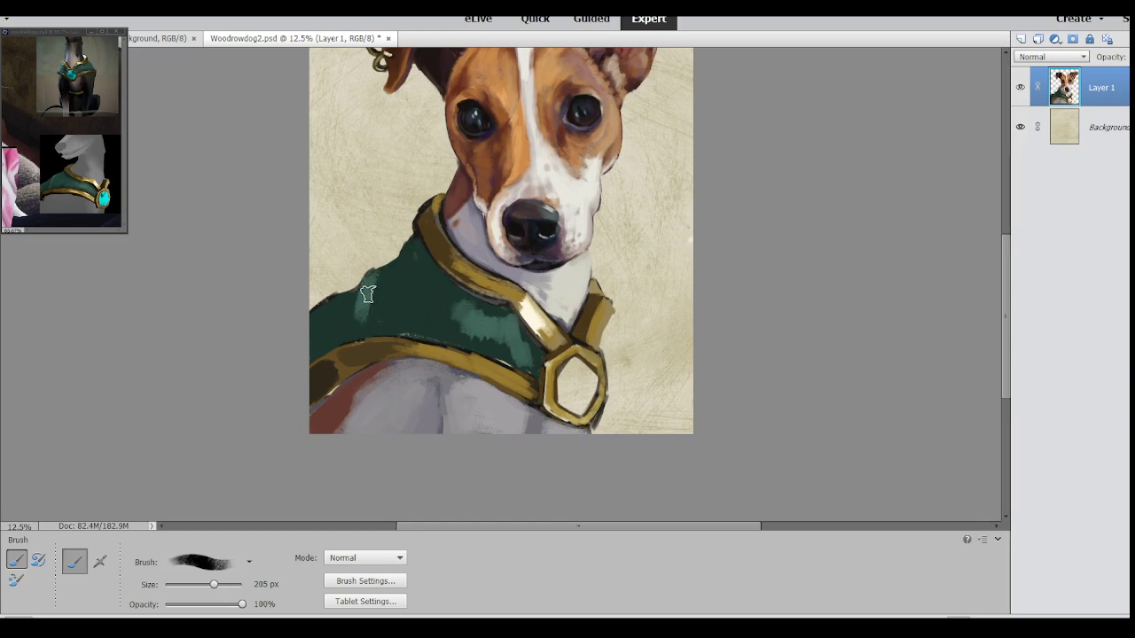
pyautogui.moveTo(353, 296)
pyautogui.mouseDown()
pyautogui.moveTo(335, 315)
pyautogui.moveTo(344, 324)
pyautogui.moveTo(350, 314)
pyautogui.moveTo(338, 312)
pyautogui.moveTo(334, 326)
pyautogui.moveTo(343, 299)
pyautogui.moveTo(317, 338)
pyautogui.moveTo(347, 302)
pyautogui.moveTo(335, 309)
pyautogui.moveTo(370, 302)
pyautogui.moveTo(361, 320)
pyautogui.moveTo(387, 282)
pyautogui.mouseUp()
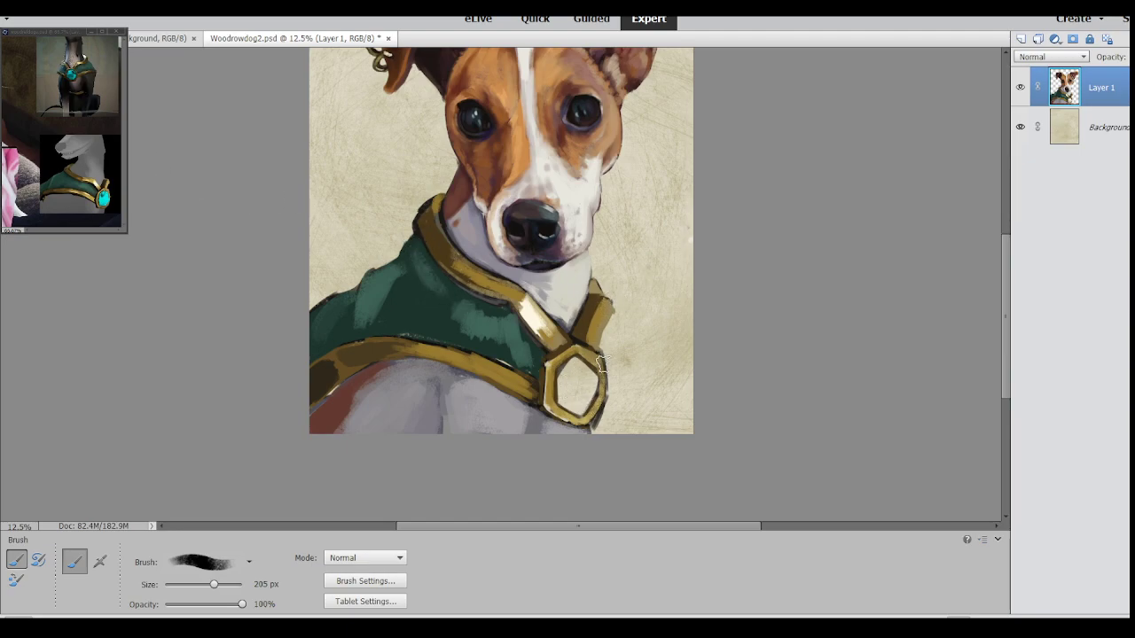
pyautogui.click(189, 584)
pyautogui.moveTo(605, 370); pyautogui.dragTo(606, 332)
pyautogui.press(']')
pyautogui.press(']')
pyautogui.press(']')
pyautogui.press(']')
pyautogui.press(']')
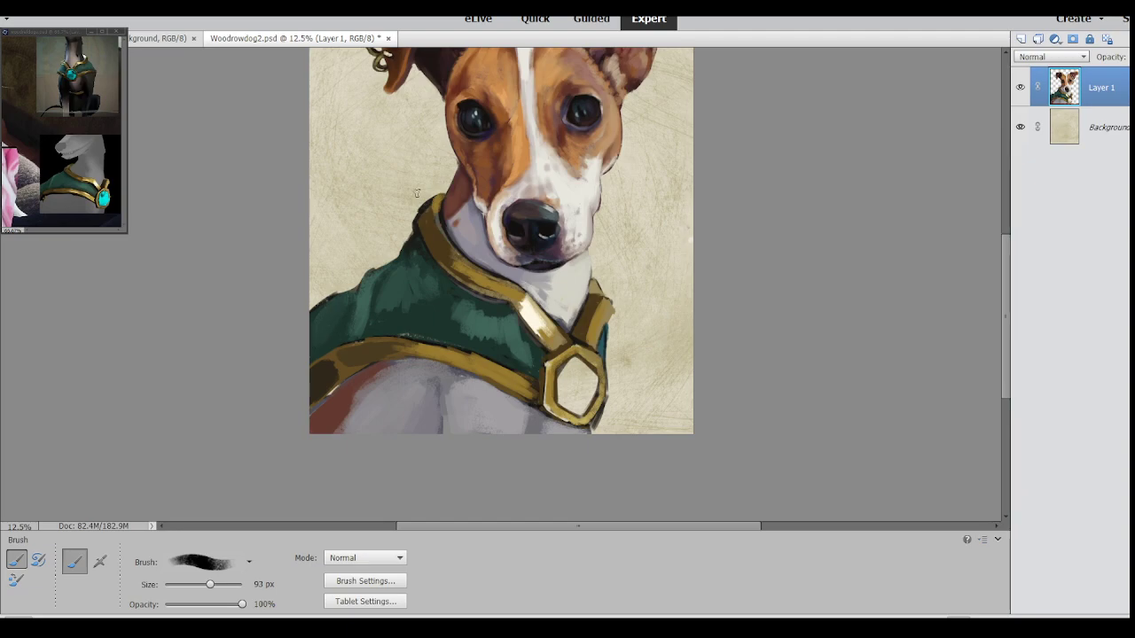
pyautogui.hotkey('ctrl', 's')
# - Look over the portrait, and examine the finished pirate-hat dog painting at 12.5% zoom as a style reference
pyautogui.scroll(3, 414, 190)
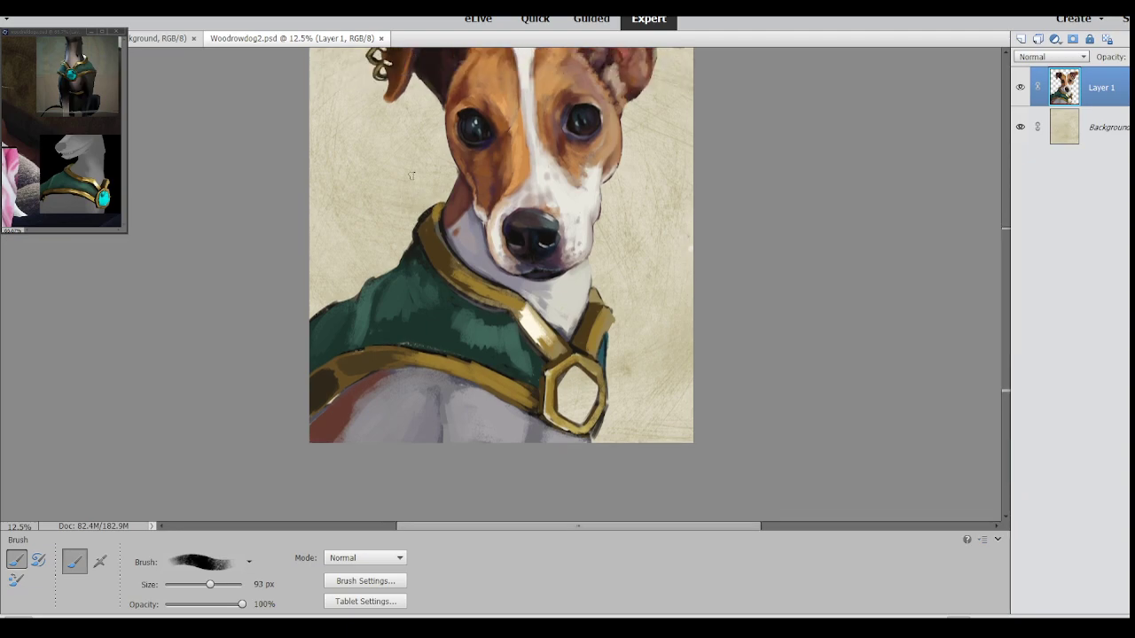
pyautogui.scroll(-1, 954, 113)
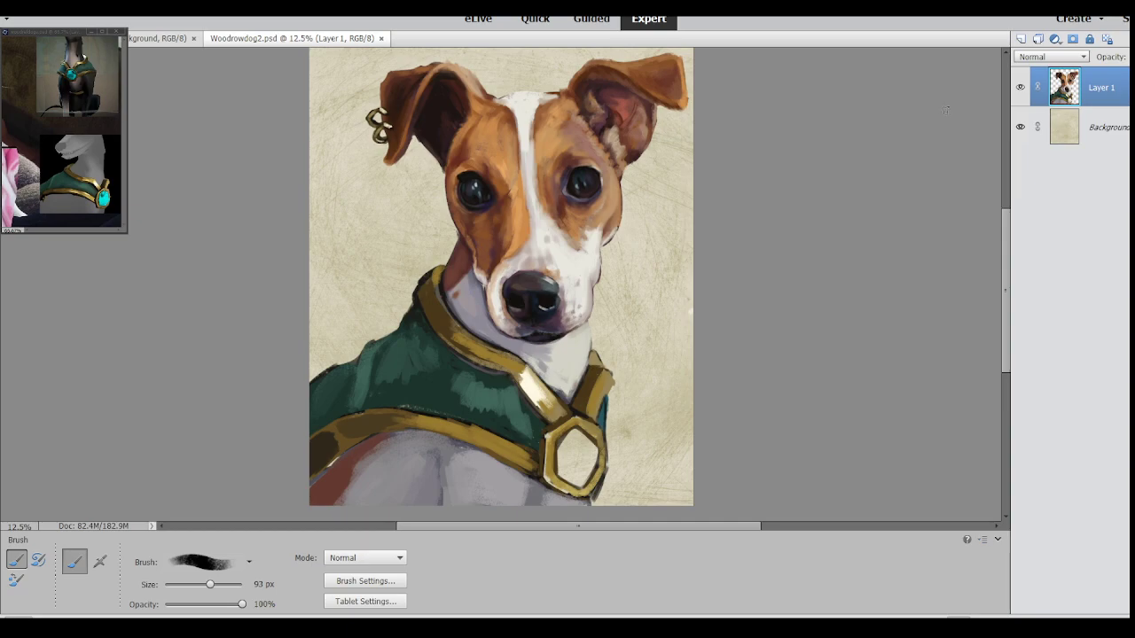
pyautogui.click(141, 42)
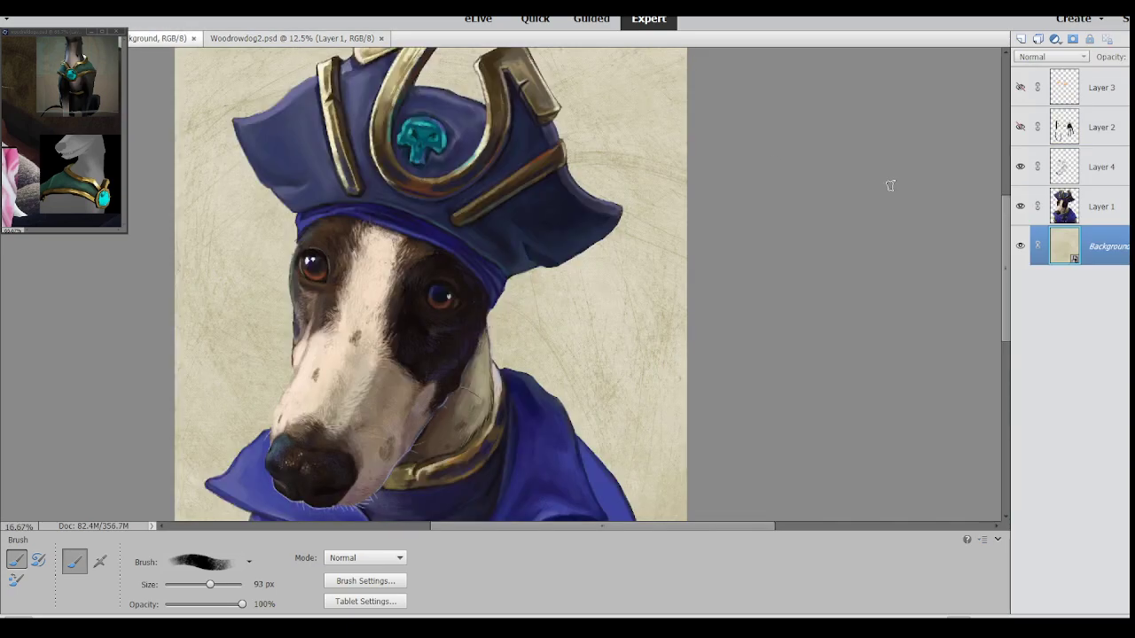
pyautogui.hotkey('ctrl', '-')
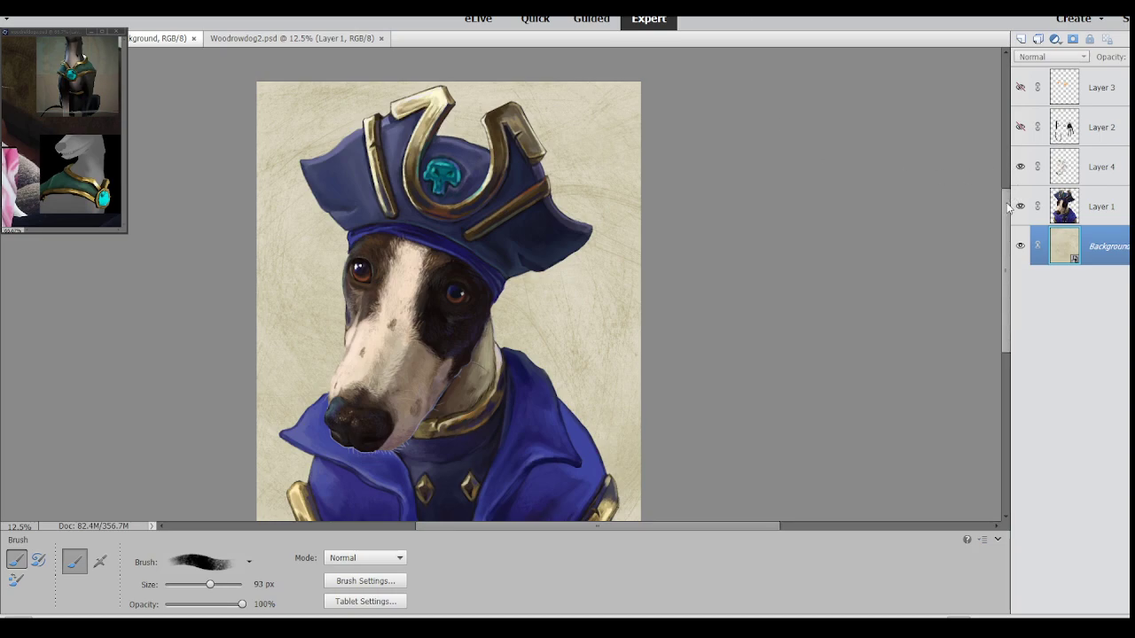
pyautogui.moveTo(1012, 196); pyautogui.dragTo(1012, 224)
pyautogui.scroll(-3, 1012, 224)
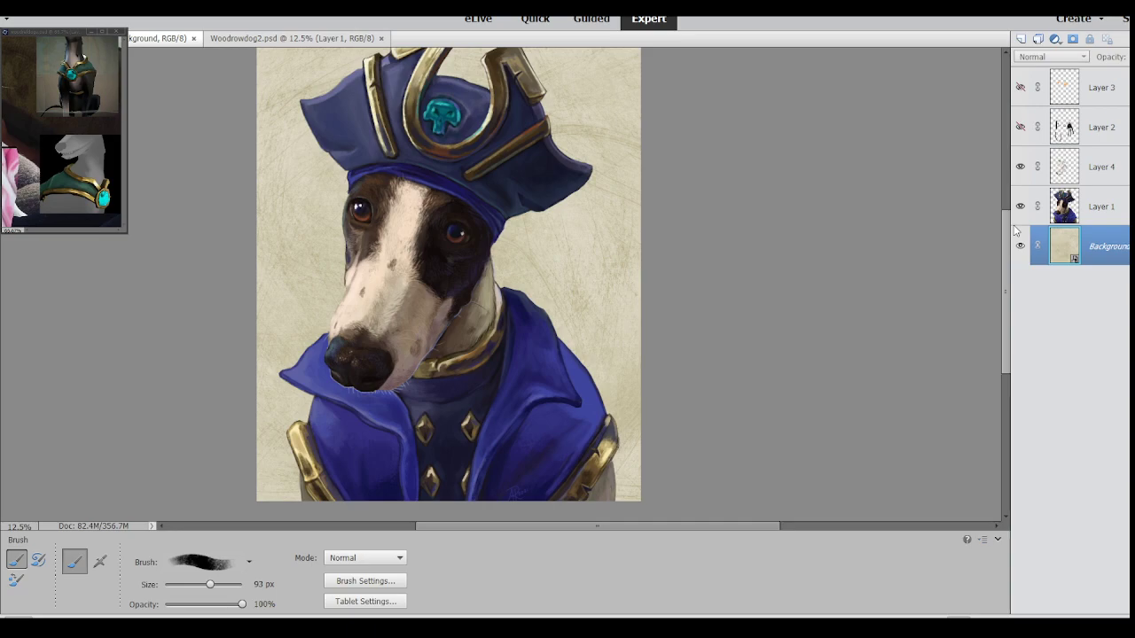
pyautogui.scroll(2, 674, 133)
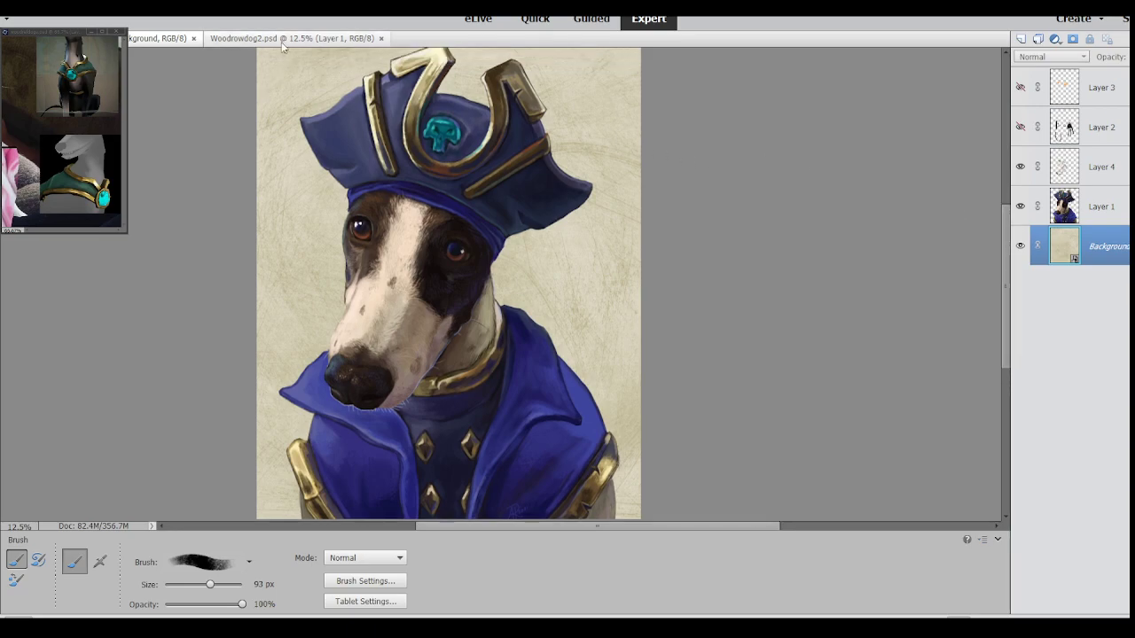
pyautogui.click(246, 43)
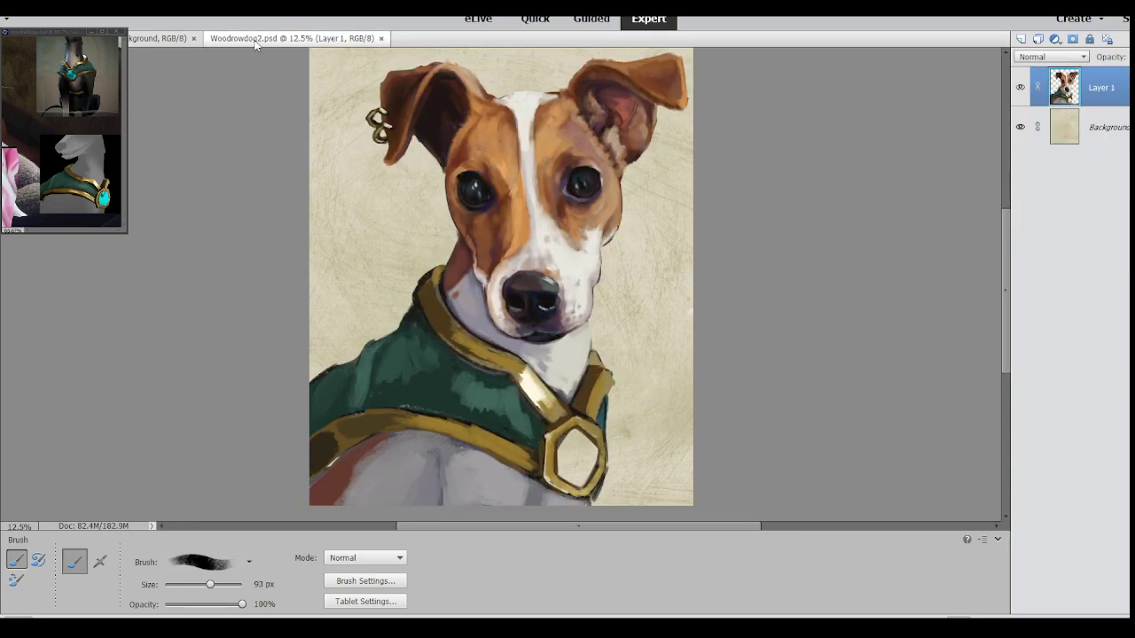
# - Compare the brown-and-white dog portrait with the pirate-hat dog painting, alternating between the two documents
pyautogui.click(160, 38)
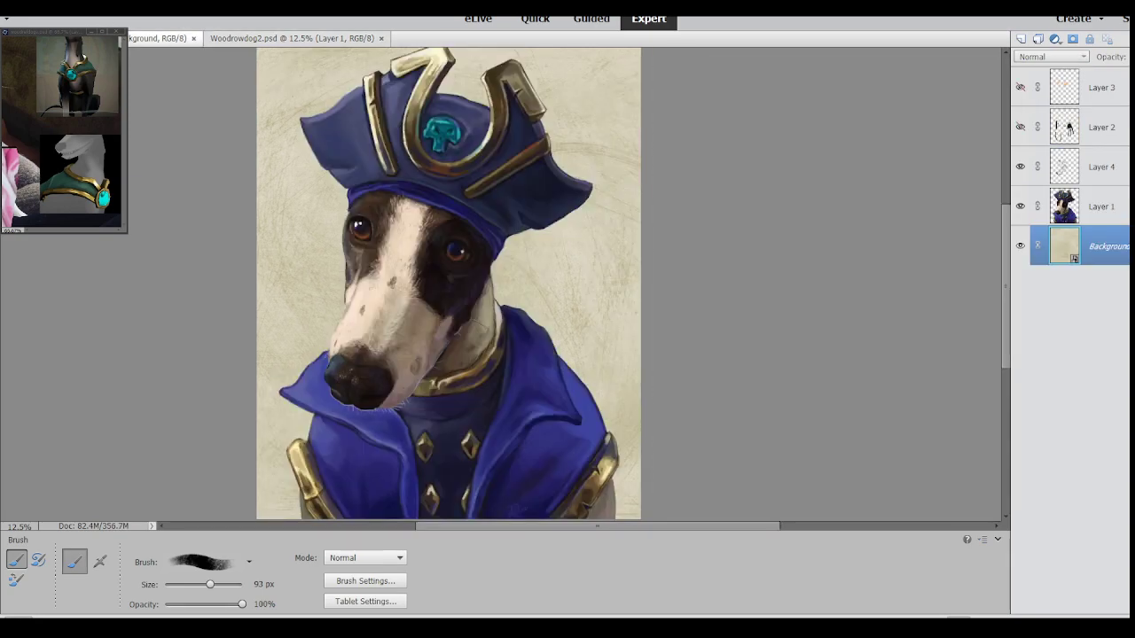
pyautogui.click(297, 38)
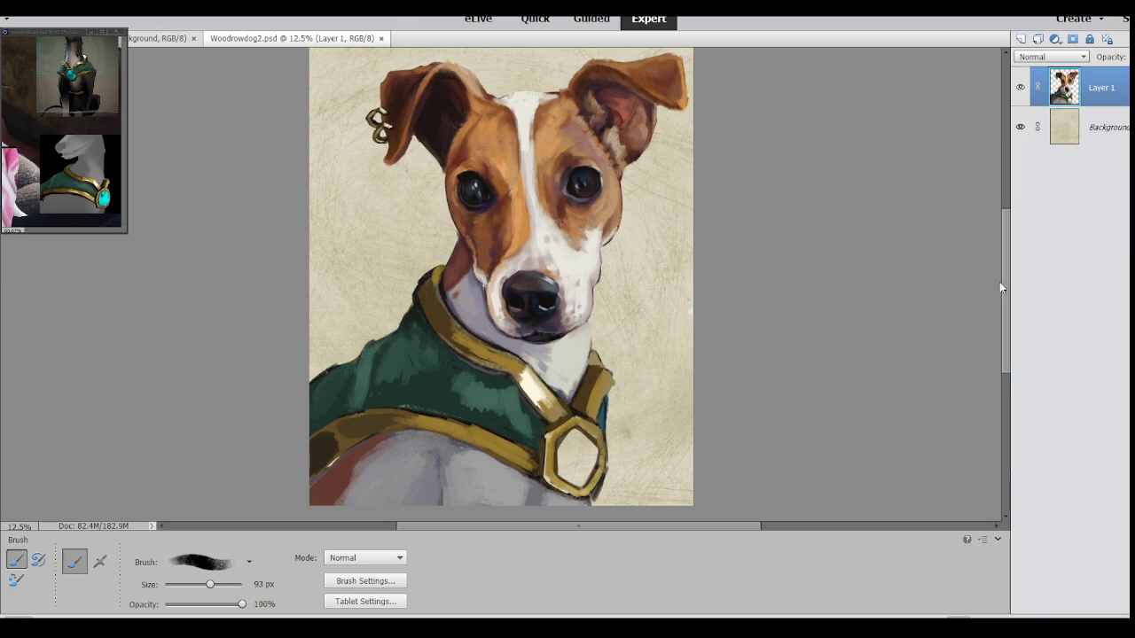
pyautogui.click(147, 39)
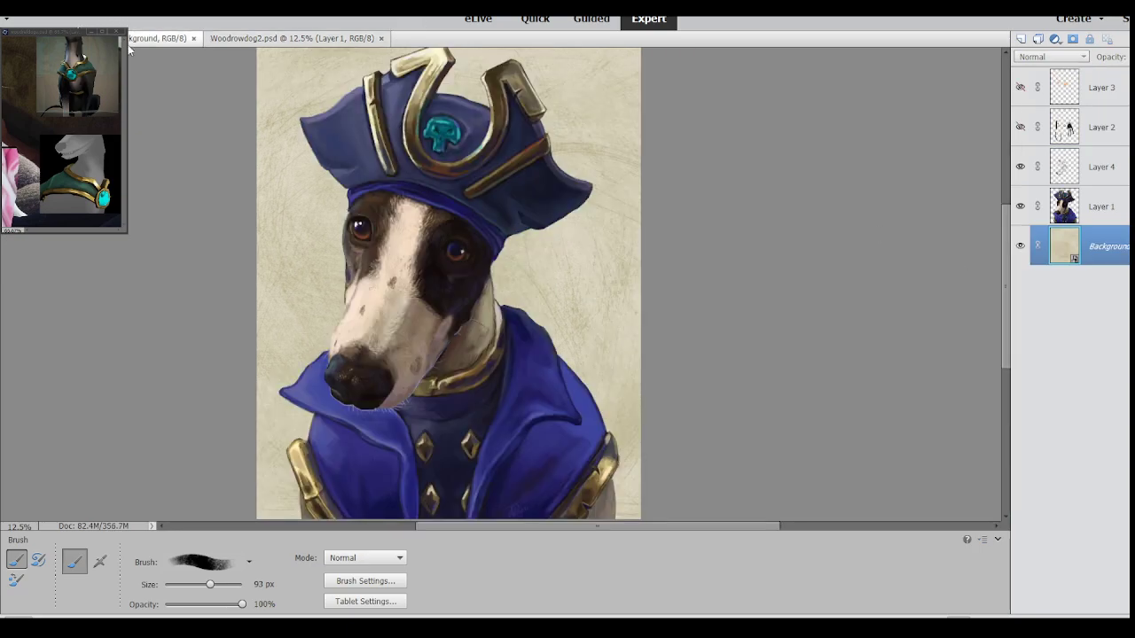
pyautogui.click(242, 40)
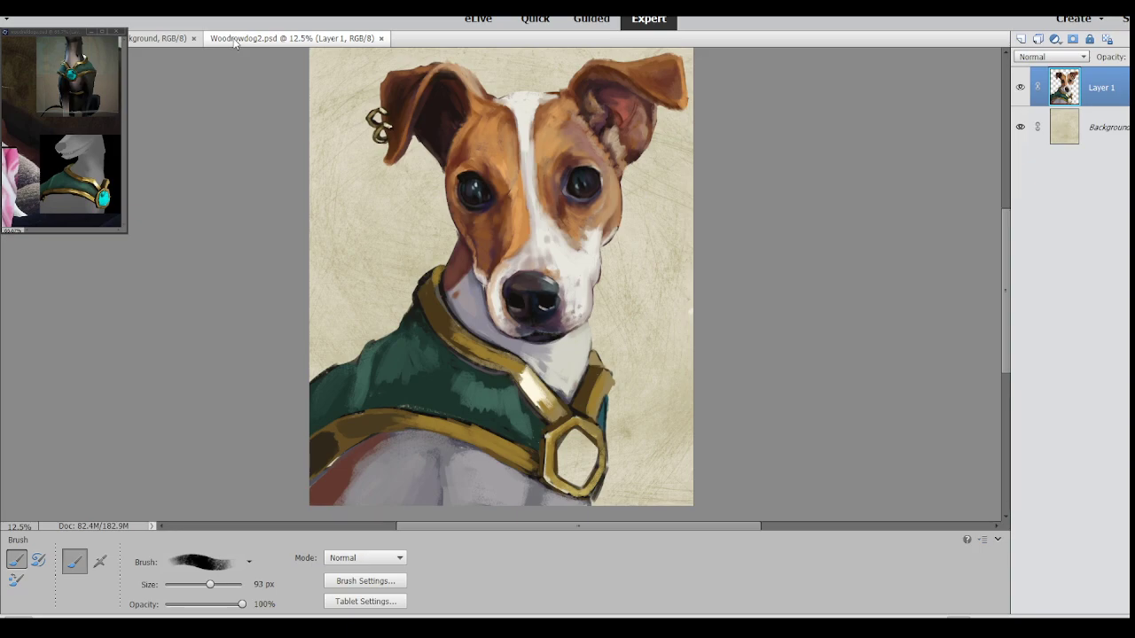
pyautogui.scroll(3, 501, 283)
pyautogui.click(160, 38)
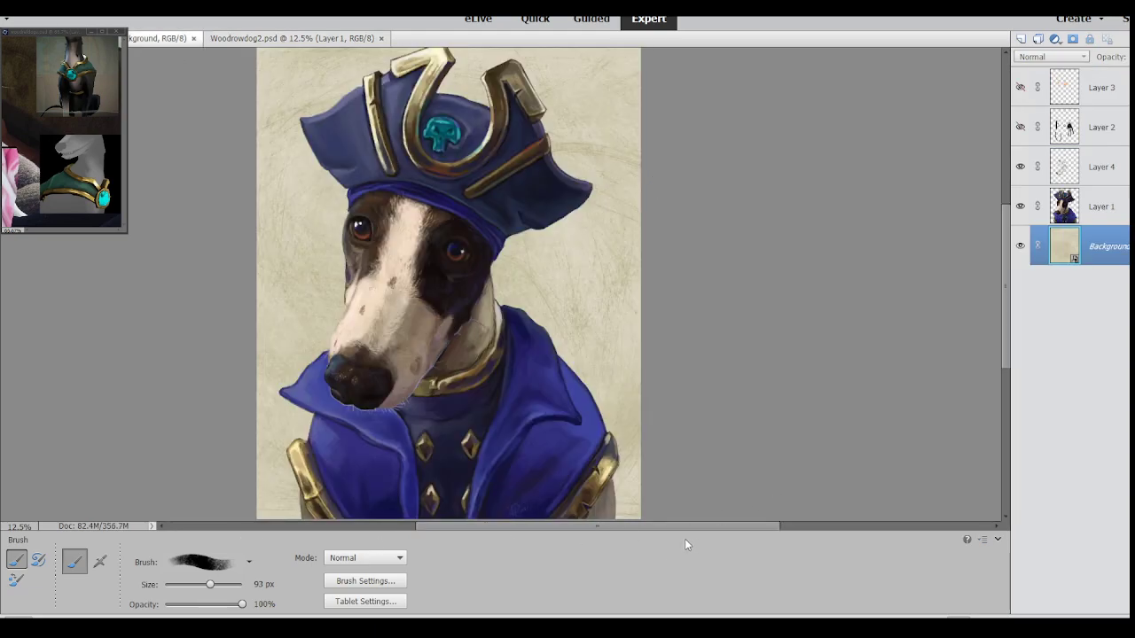
pyautogui.click(263, 39)
pyautogui.scroll(-3, 785, 246)
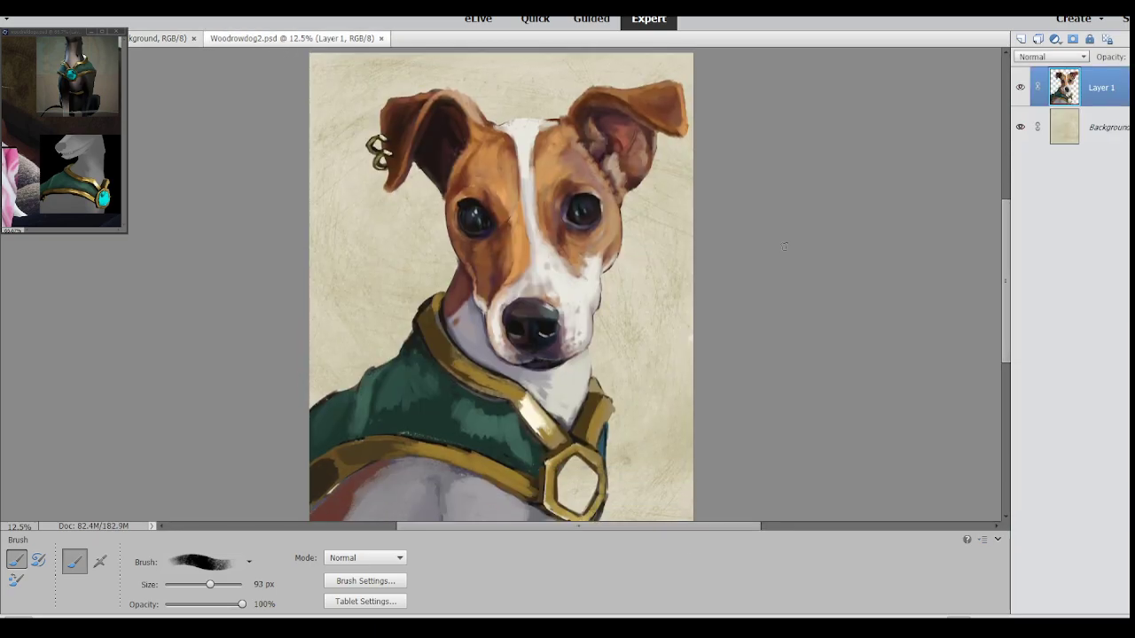
pyautogui.scroll(-3, 785, 246)
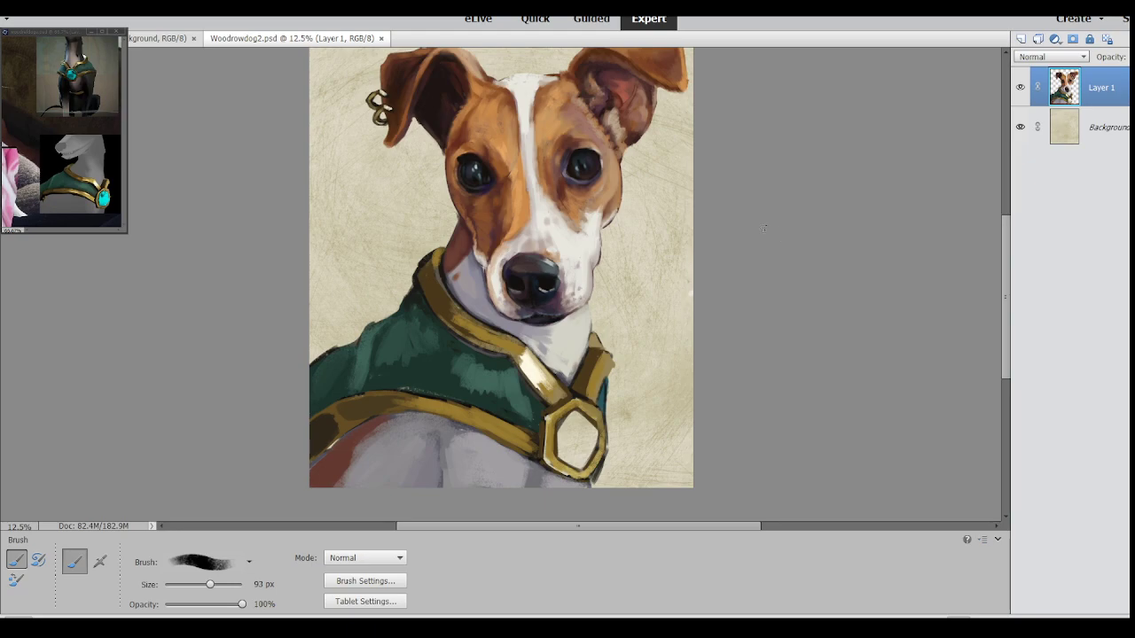
pyautogui.scroll(2, 763, 231)
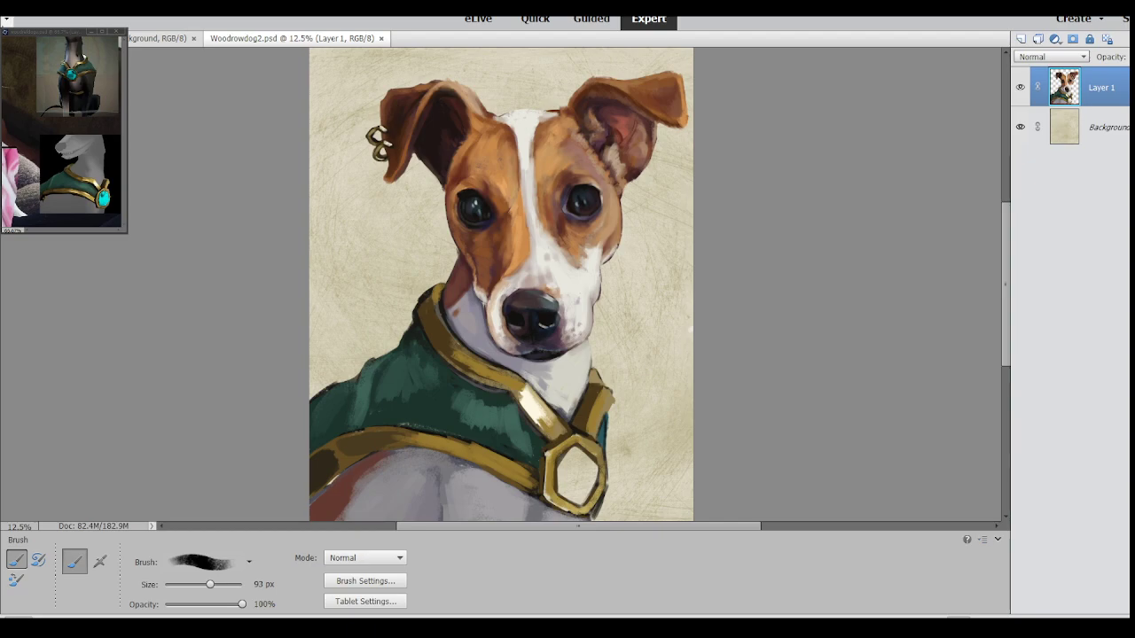
pyautogui.click(159, 39)
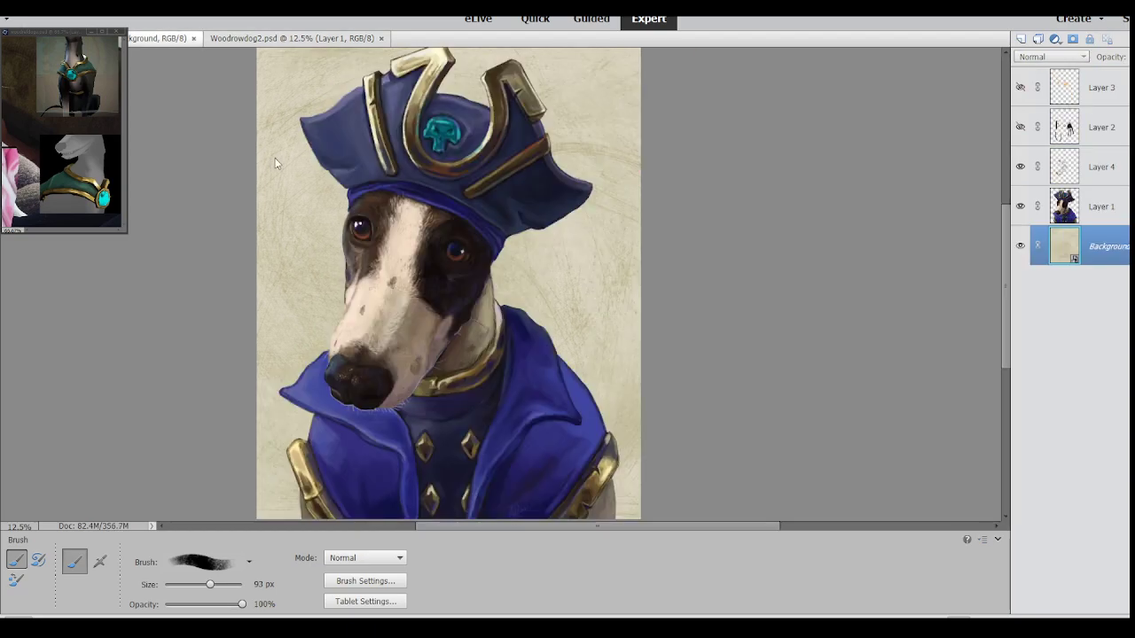